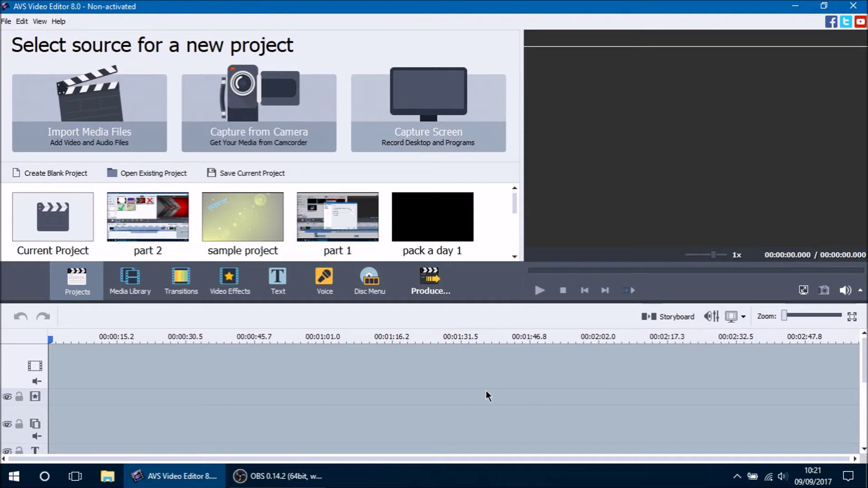
Step: Browse the text presets and place Simple 04 on the timeline's text line near the start
click(281, 292)
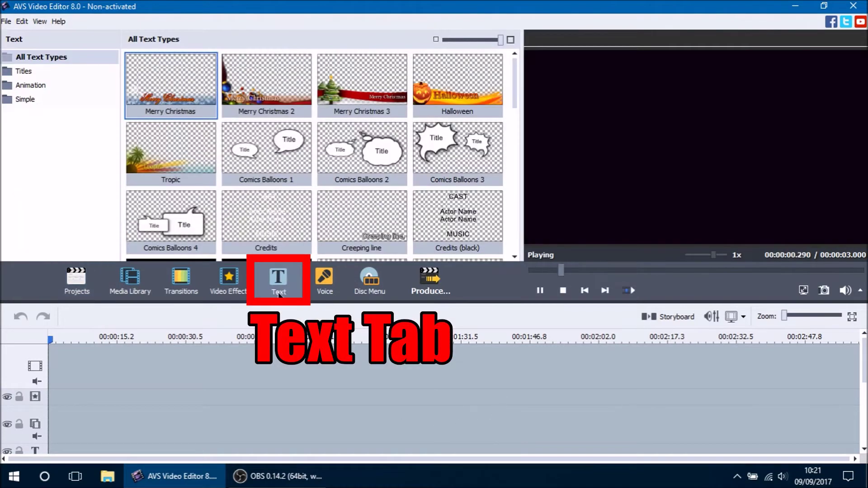
drag(516, 67, 513, 221)
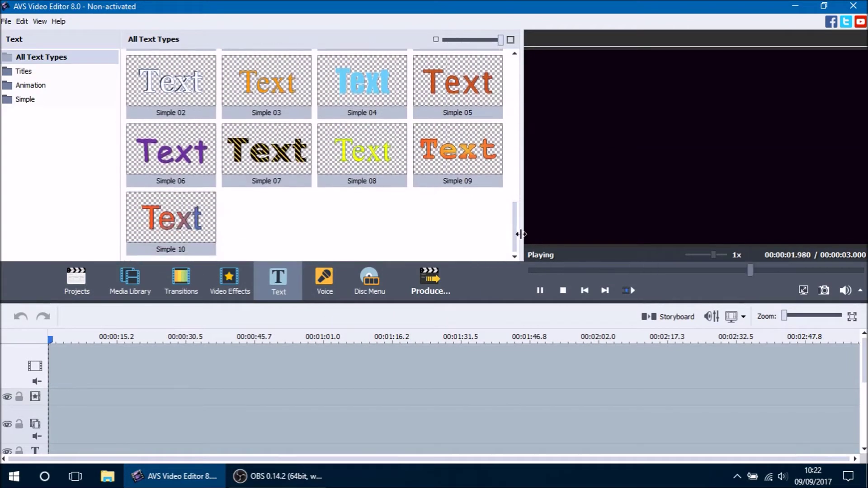
click(452, 169)
scroll(457, 196, up, 5)
scroll(457, 196, up, 1)
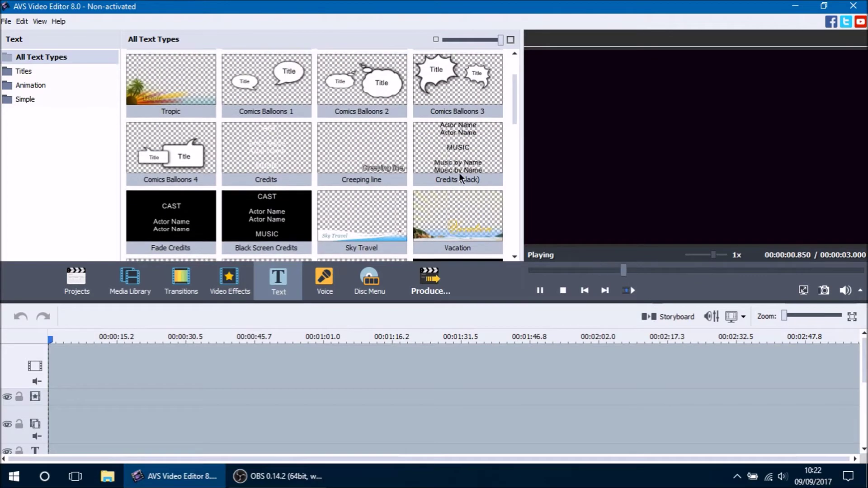
click(459, 173)
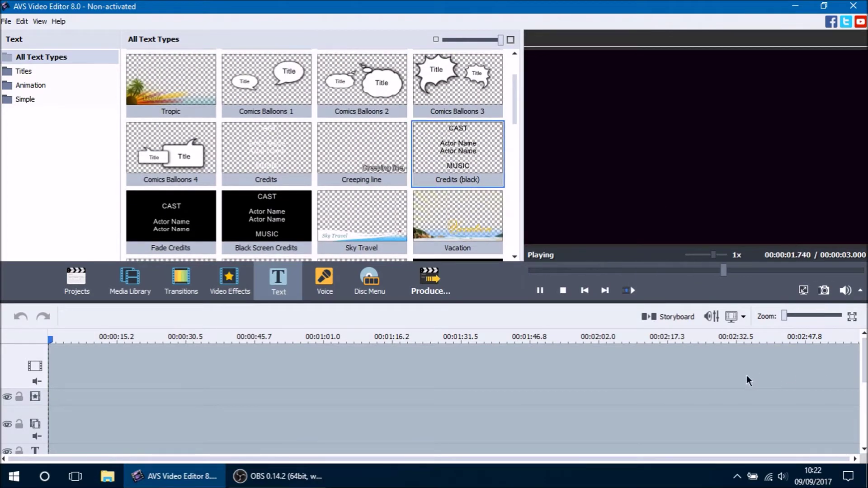
scroll(405, 406, down, 3)
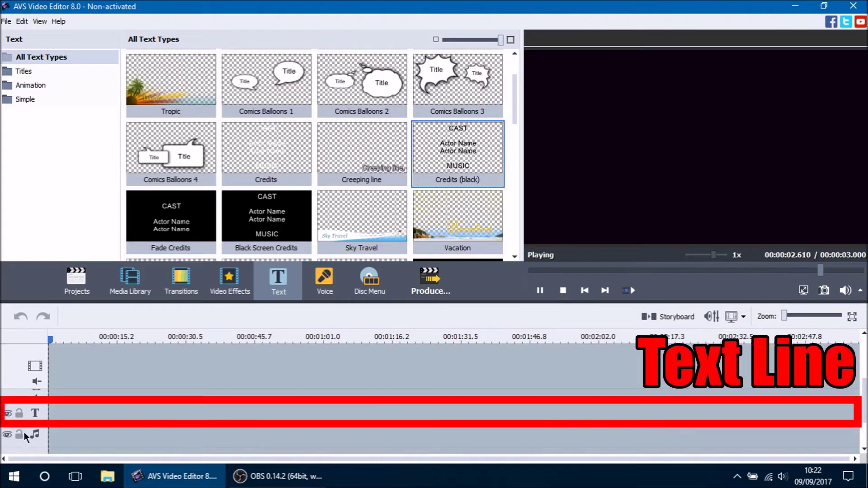
scroll(403, 170, down, 10)
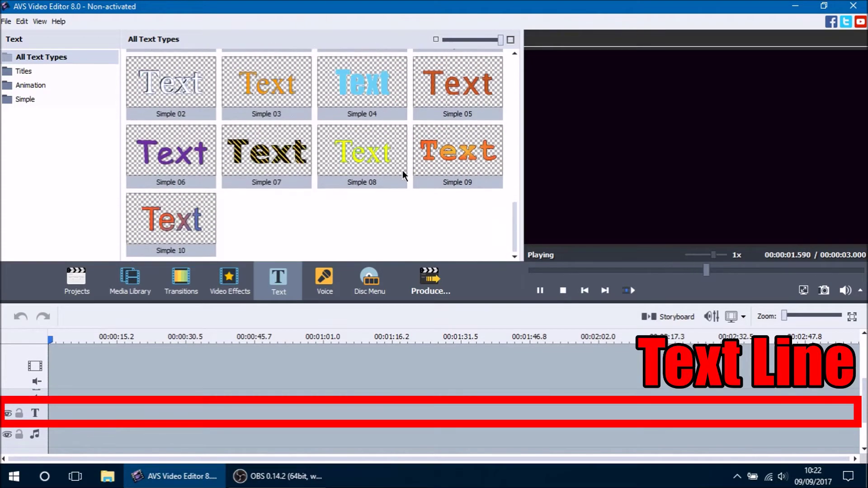
click(381, 96)
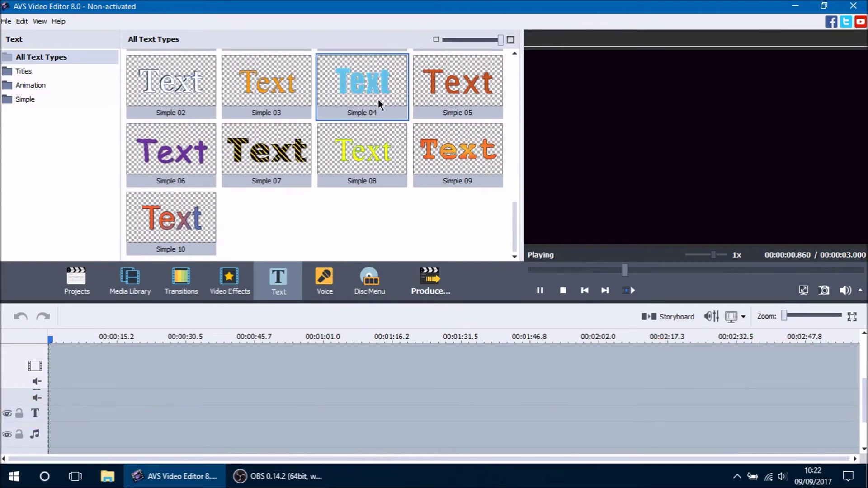
drag(366, 84, 54, 409)
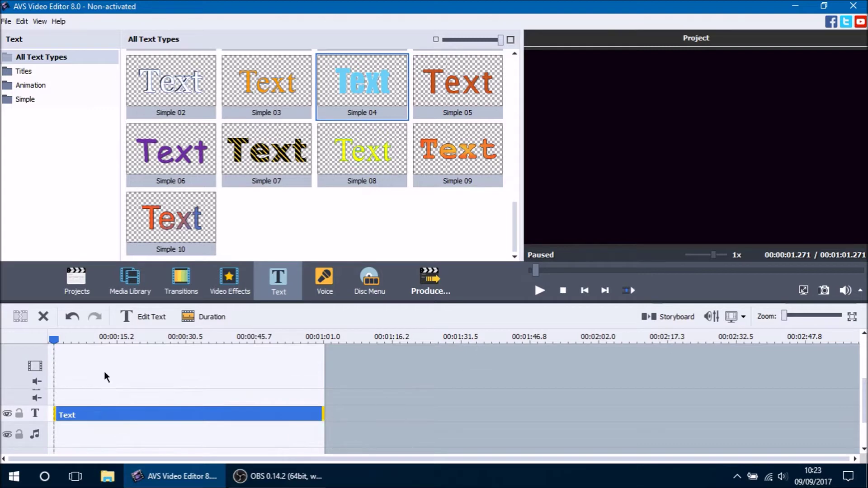
Step: Lock the text line and add the 4K Title Bars clip from sample folder 2 to the main video line
click(20, 413)
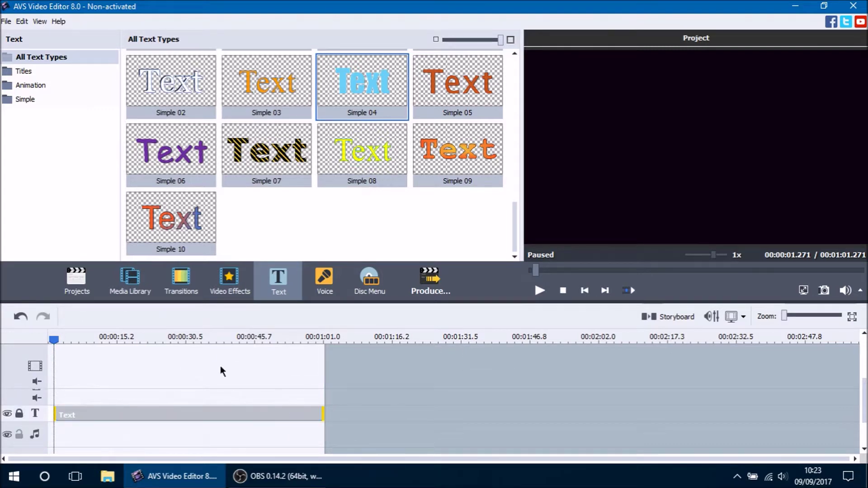
click(129, 282)
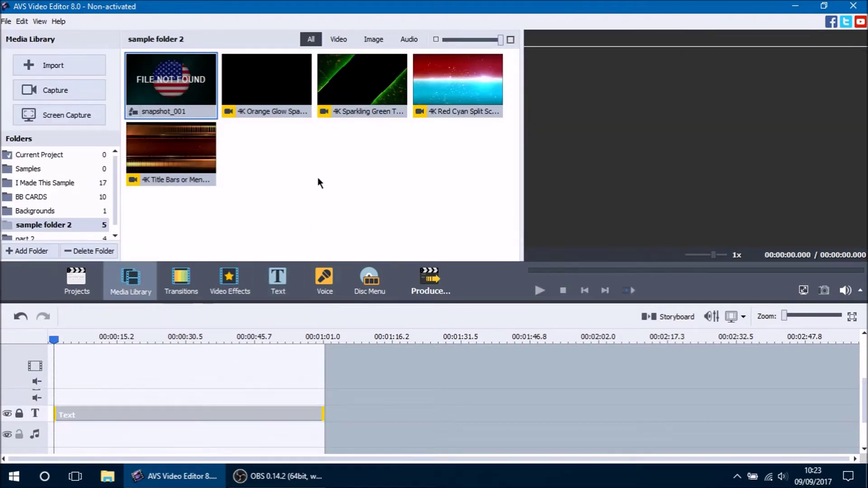
drag(216, 165, 294, 358)
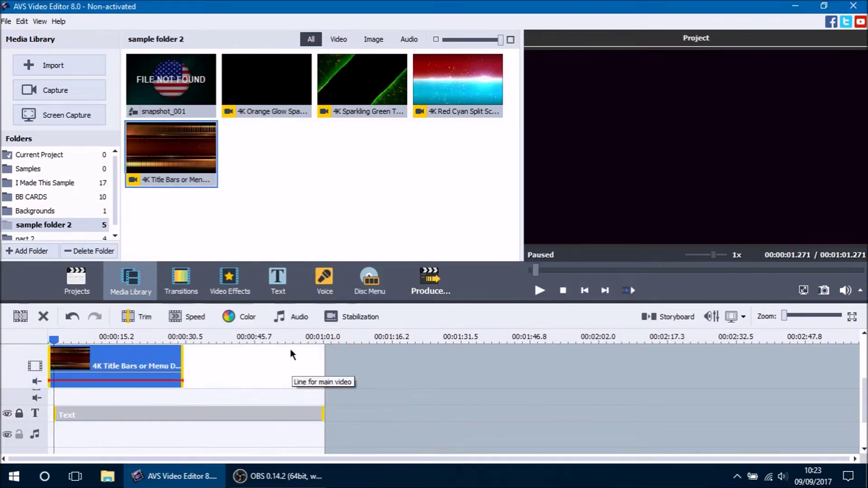
Step: Unlock and move the text clip to the very start of the timeline, and set its duration to 20 seconds
click(190, 414)
drag(249, 413, 243, 415)
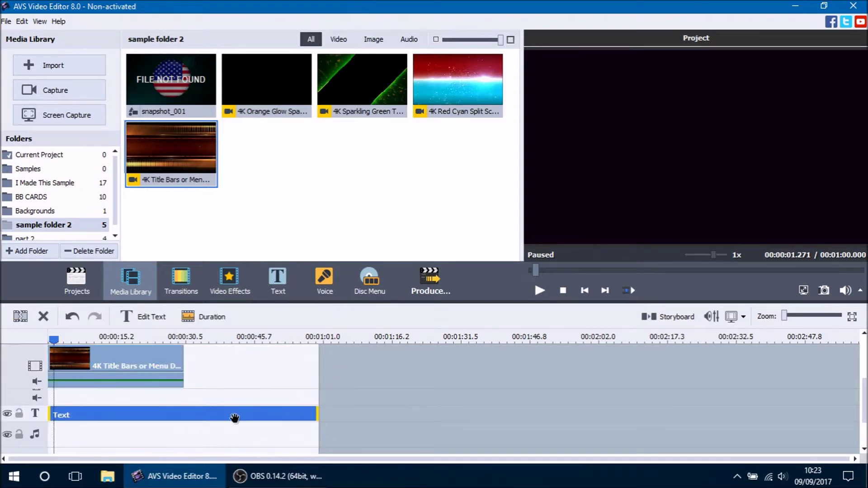
click(211, 317)
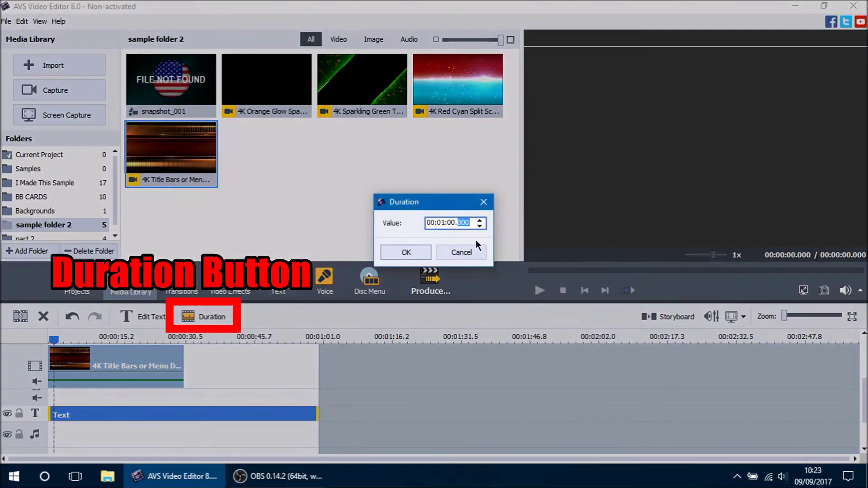
click(441, 223)
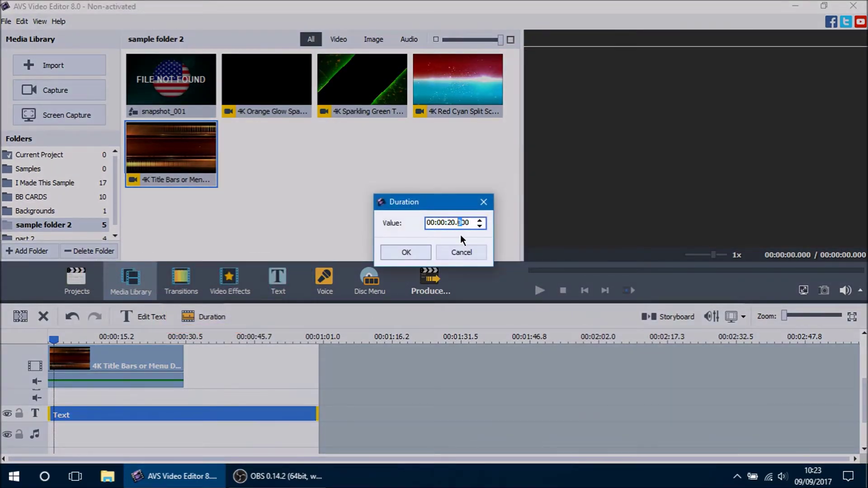
key(Return)
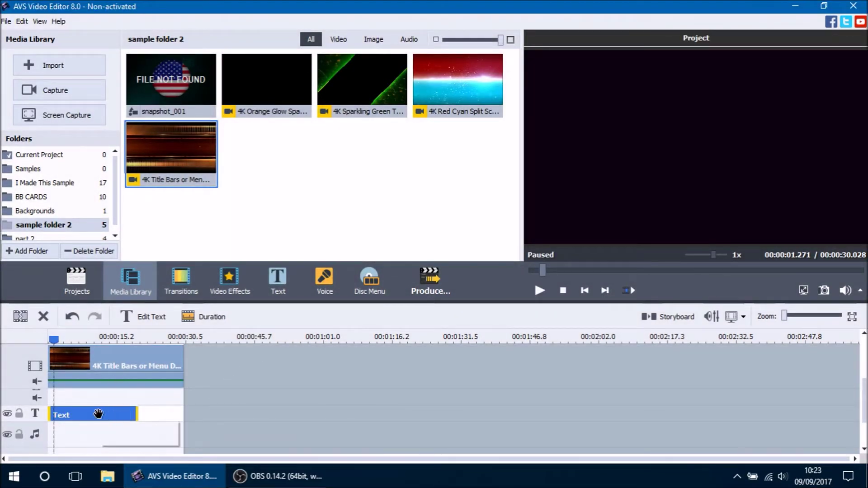
Step: Move the text clip to start at about 7.2 seconds and shorten it to end at about 15.7 seconds
drag(90, 417, 123, 416)
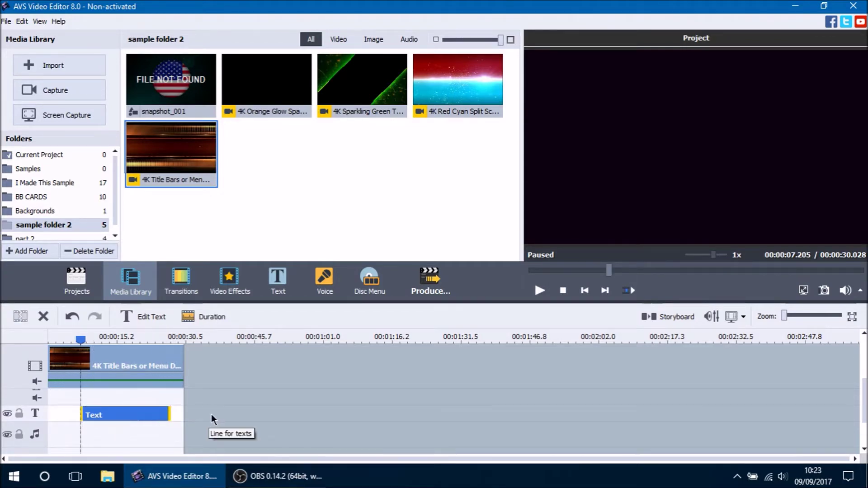
drag(172, 413, 118, 414)
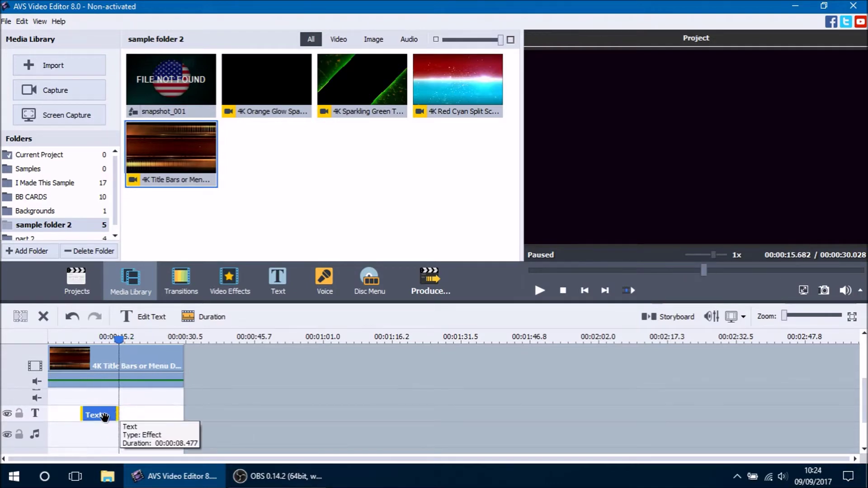
Step: Set the text clip's duration to 10 seconds
right_click(104, 416)
click(149, 347)
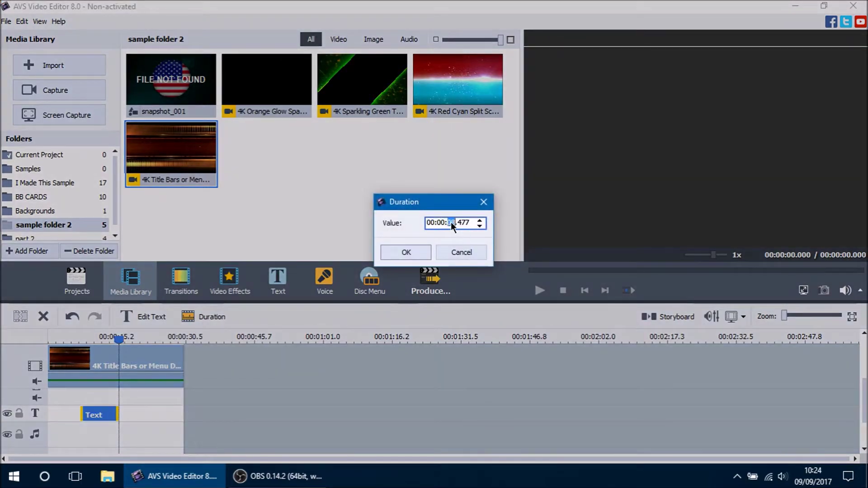
key(Return)
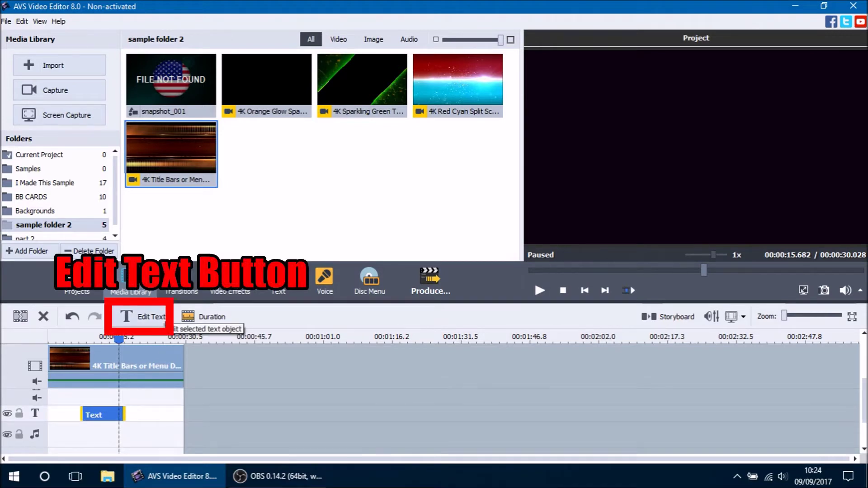
Step: Open the text clip for editing and add a second text object above the large light-blue text
right_click(107, 411)
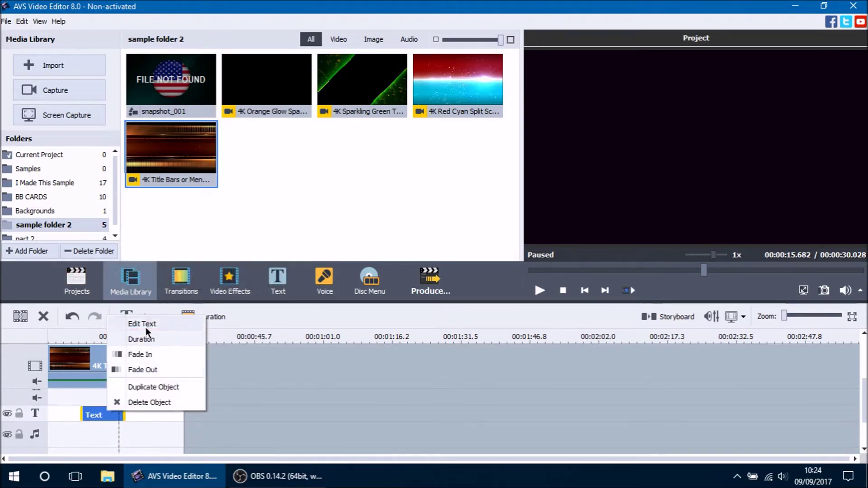
click(318, 381)
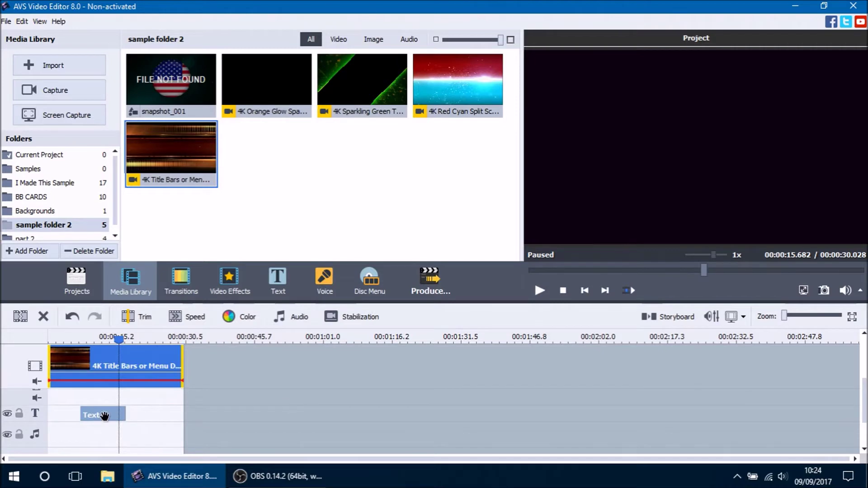
click(106, 416)
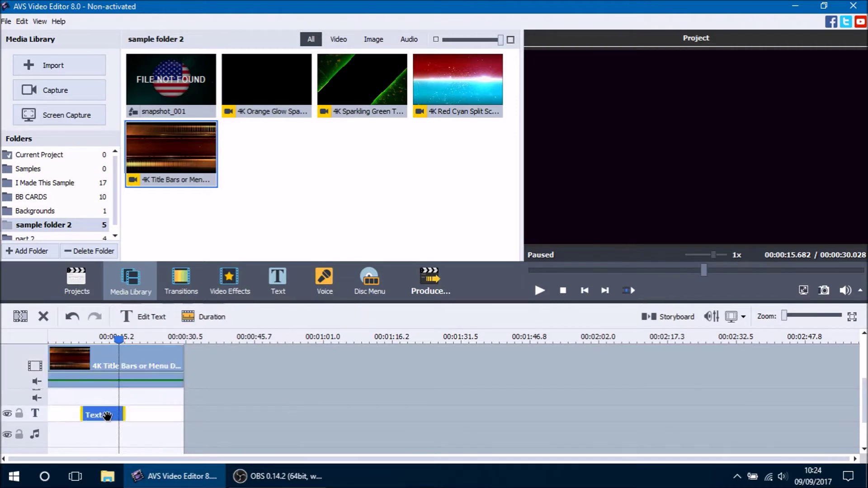
click(162, 319)
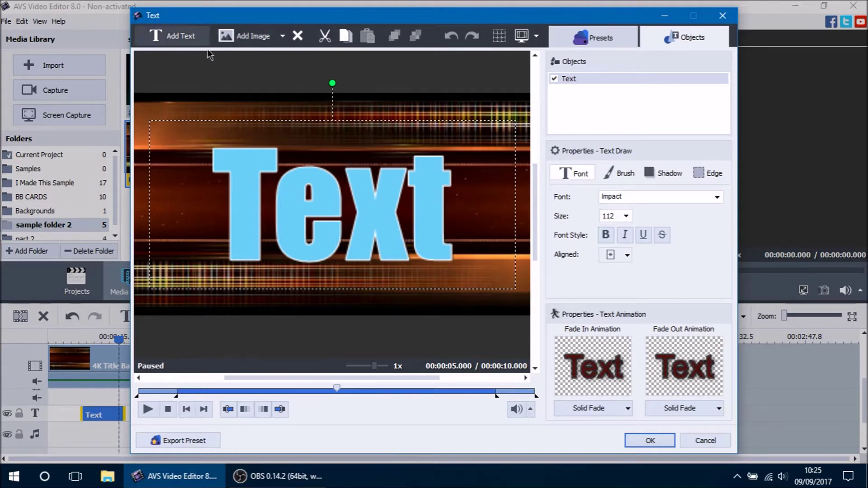
click(182, 38)
drag(357, 206, 423, 123)
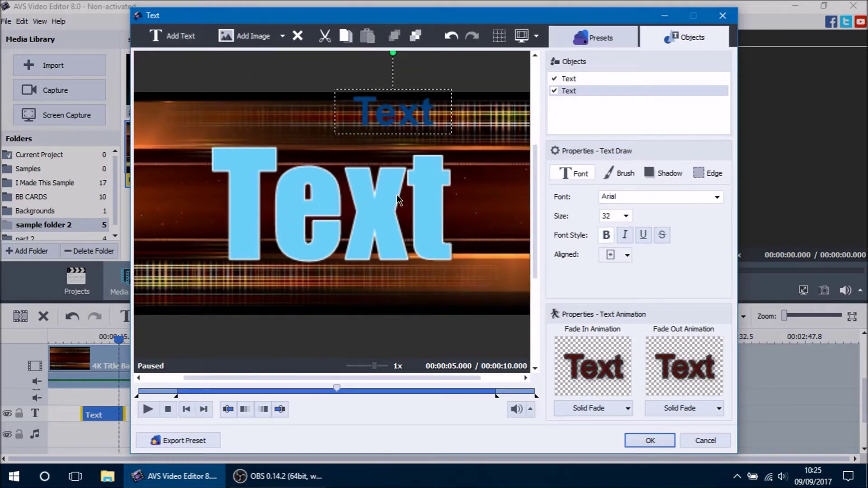
Step: Shift the large text to the left and reposition the small text above its middle
drag(401, 198, 390, 203)
click(413, 128)
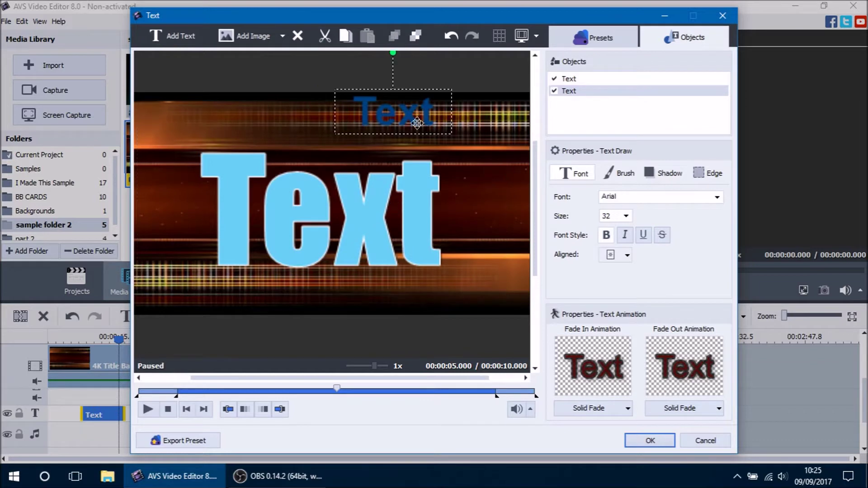
drag(413, 128, 461, 135)
drag(412, 194, 381, 204)
click(453, 120)
drag(453, 120, 318, 126)
Step: Add a third text object and place it beside the small text, above the right end of the large text
click(174, 35)
drag(356, 206, 423, 129)
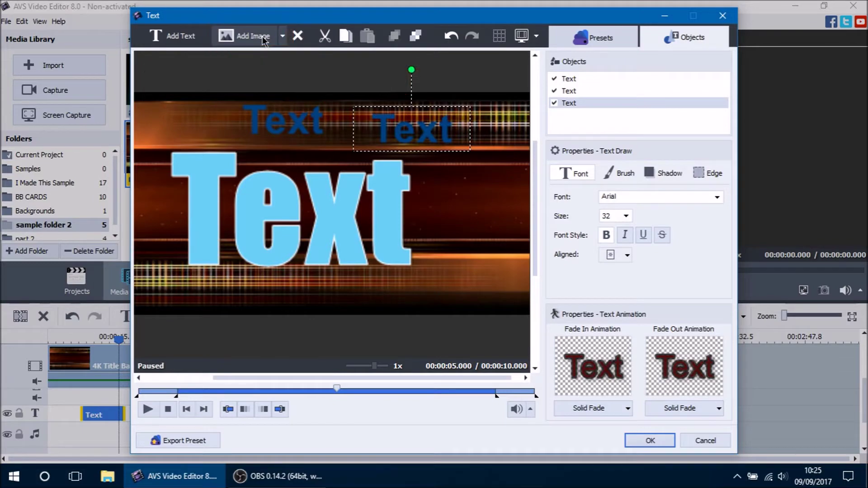
click(297, 70)
Step: Insert the speech bubble image 8czy9AEcp.png, shrink it and place it to the right of the large text
click(264, 42)
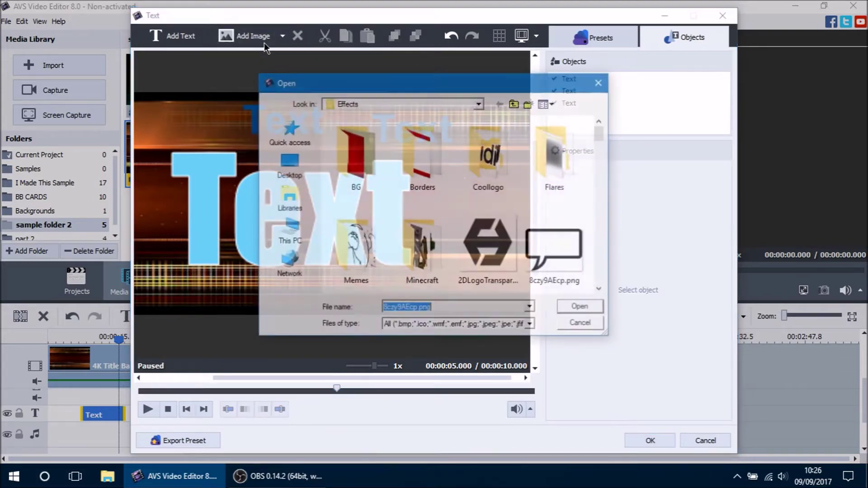
mouse_move(601, 135)
mouse_down()
mouse_move(610, 153)
mouse_move(612, 138)
mouse_move(606, 142)
mouse_up()
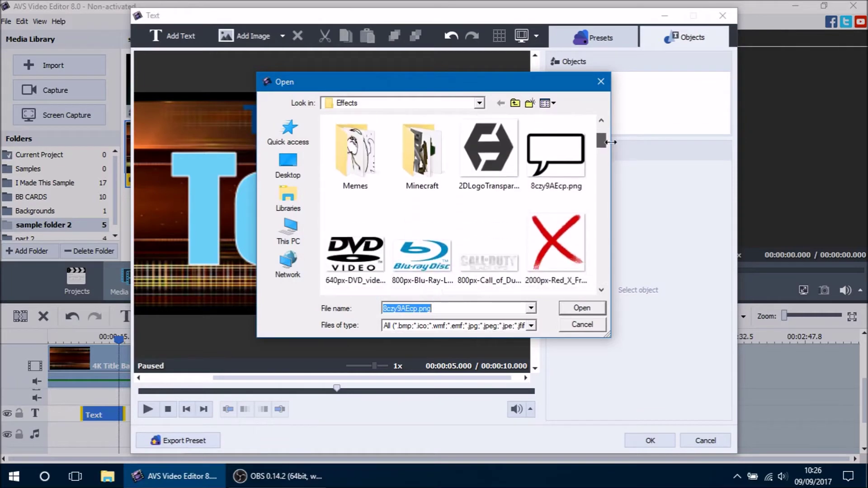
double_click(569, 161)
drag(371, 169, 475, 180)
drag(428, 220, 468, 199)
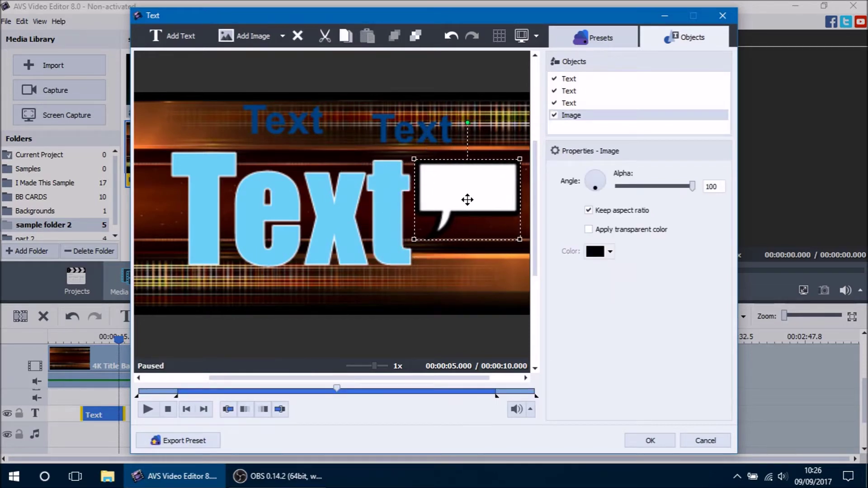
Step: Add a rectangle, enlarge it and position it over the large text and the speech bubble
click(283, 37)
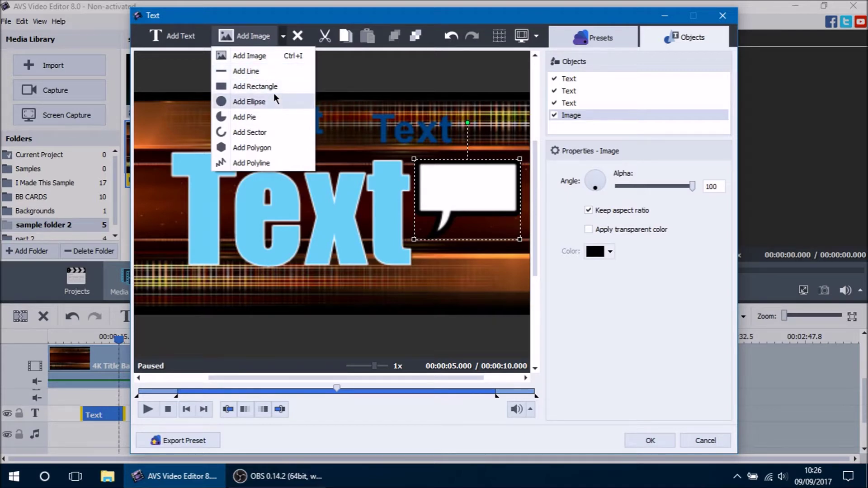
click(252, 86)
mouse_move(390, 178)
mouse_down()
mouse_move(379, 159)
mouse_move(378, 167)
mouse_up()
drag(474, 100, 479, 134)
click(481, 135)
click(355, 198)
drag(426, 235, 456, 228)
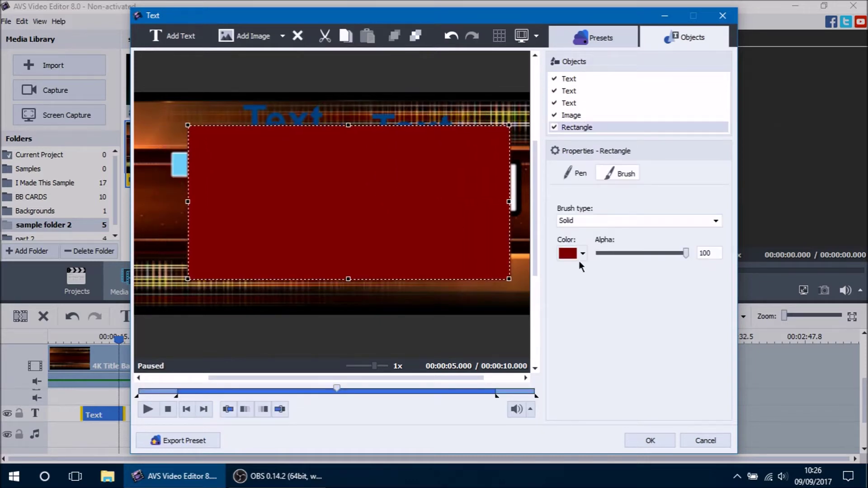
Step: Try the pen outline on the rectangle, return it to the solid brush fill and nudge it slightly
click(585, 177)
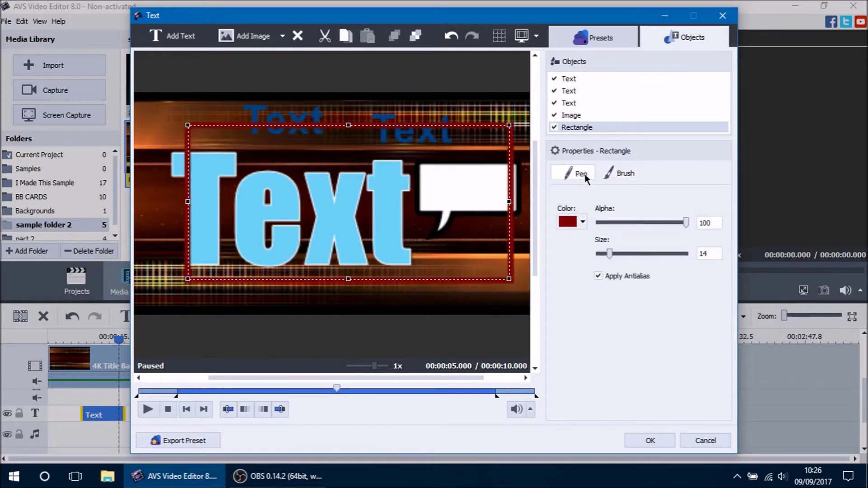
mouse_move(449, 202)
mouse_down()
mouse_move(410, 168)
mouse_move(448, 178)
mouse_move(445, 193)
mouse_up()
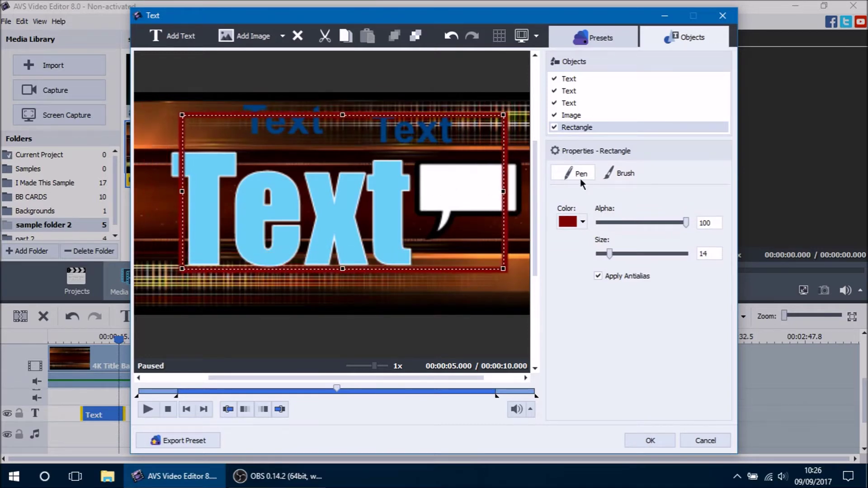
click(632, 176)
mouse_move(424, 191)
mouse_down()
mouse_move(387, 186)
mouse_move(427, 196)
mouse_up()
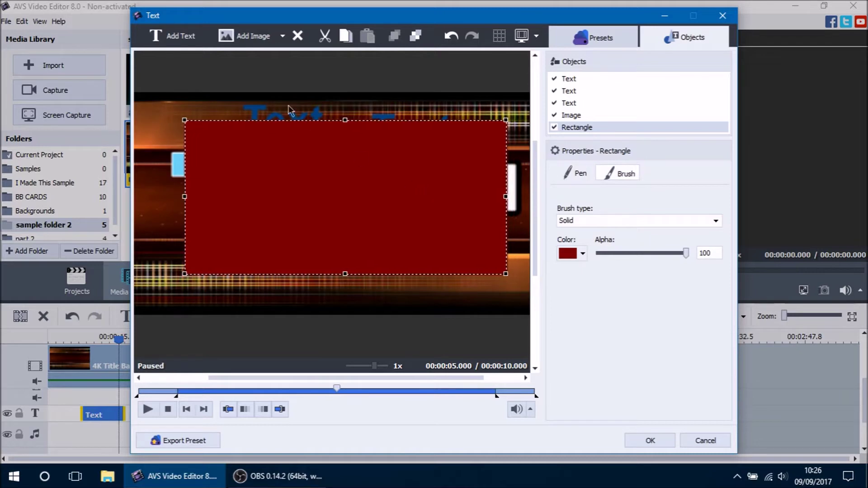
Step: Add a line, colour it magenta and stretch it almost horizontally just above the rectangle
click(282, 37)
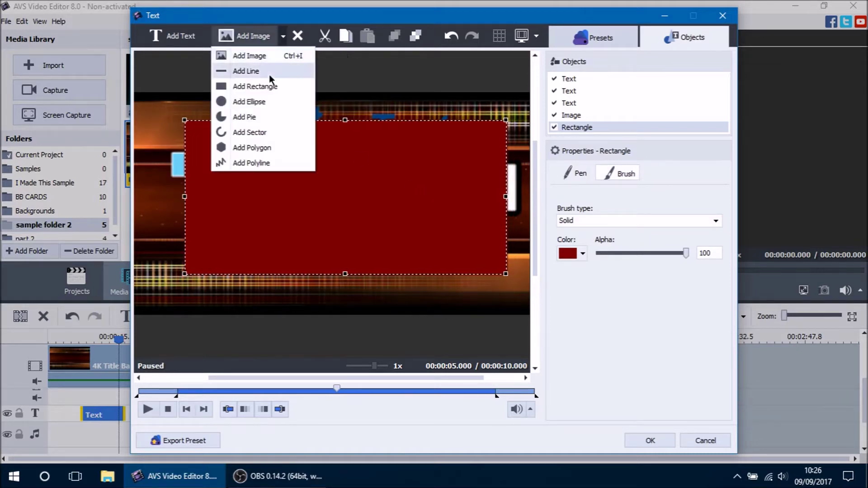
click(245, 72)
click(583, 189)
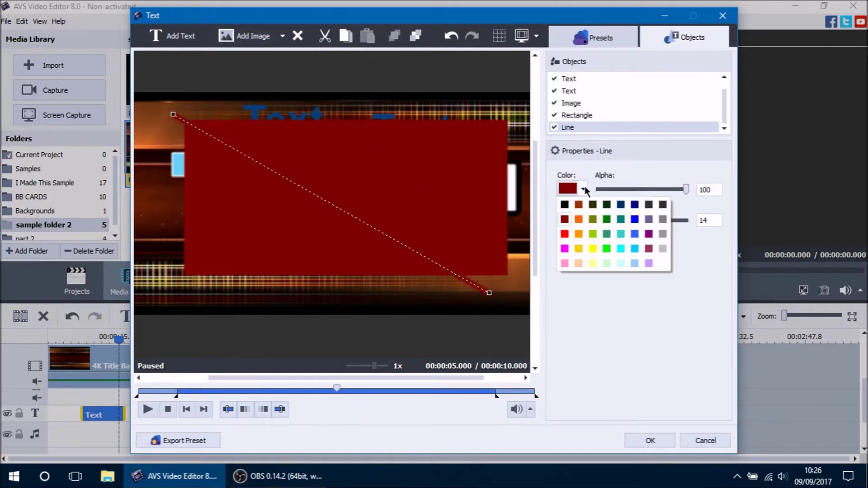
click(577, 248)
drag(489, 294, 501, 103)
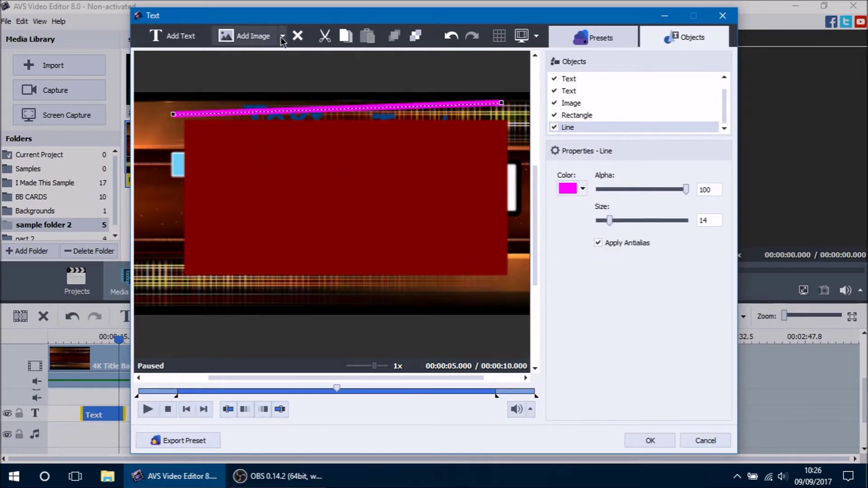
Step: Delete the magenta line
click(283, 37)
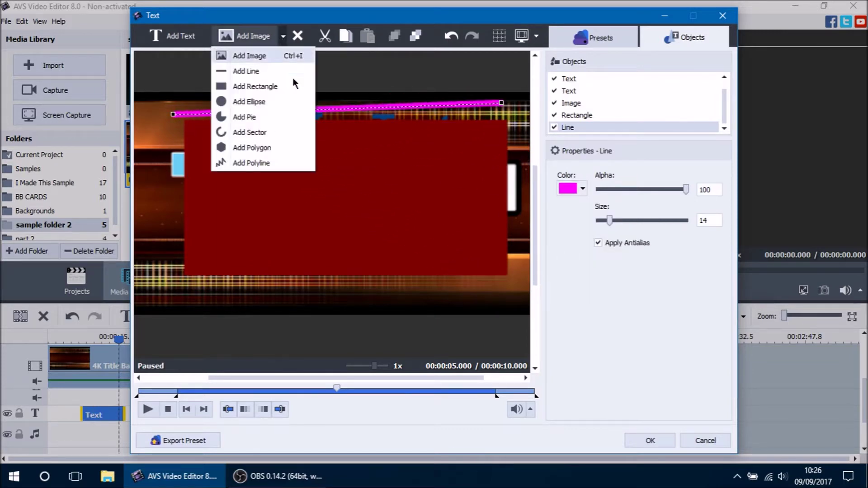
click(428, 108)
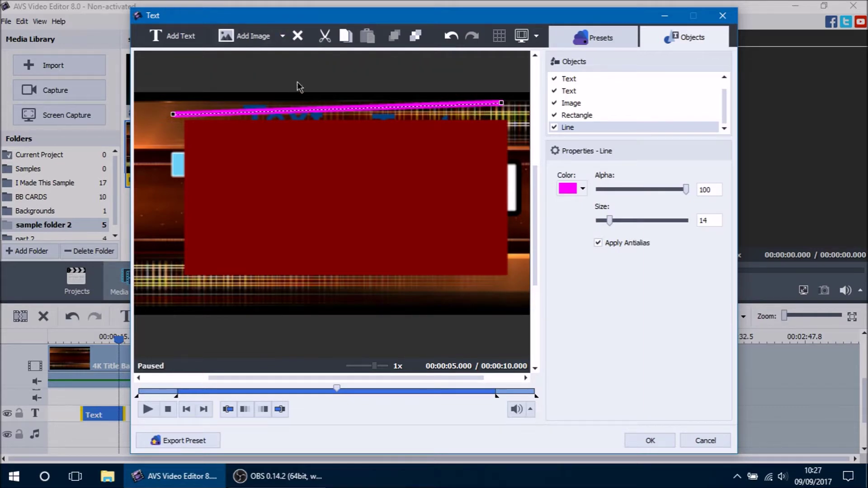
click(297, 36)
Step: Move the rectangle down clear of the two small texts and remove the right-hand small text
drag(407, 168, 400, 203)
click(286, 123)
click(428, 129)
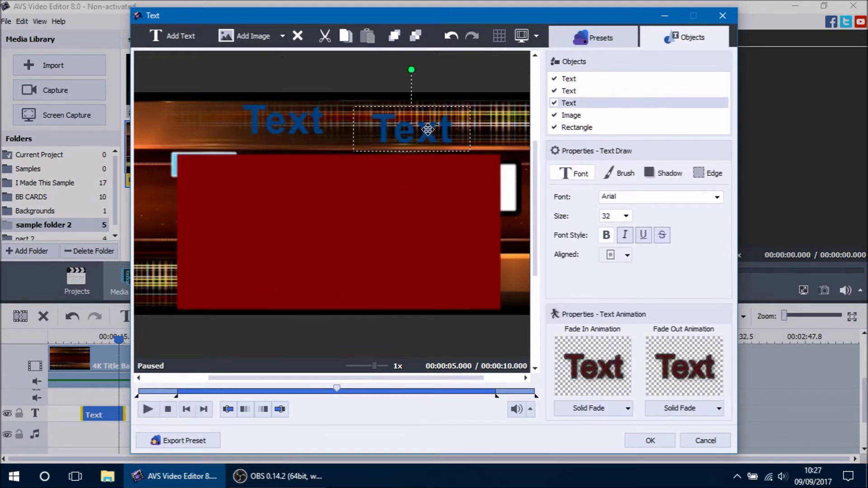
drag(428, 131, 434, 132)
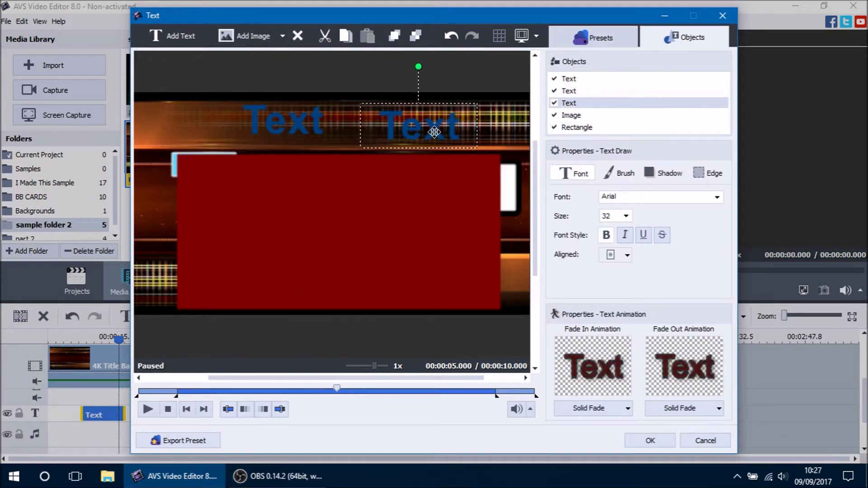
click(296, 38)
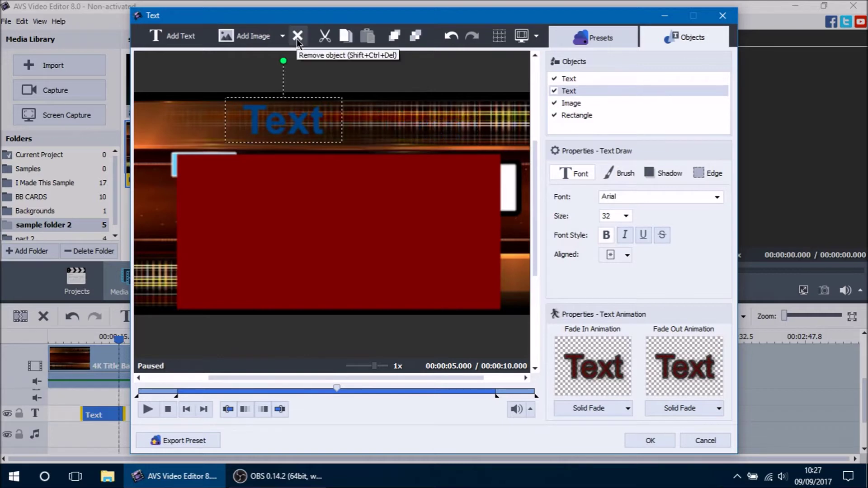
Step: Bring the remaining small text to the front of all other objects
click(582, 103)
click(584, 116)
click(584, 104)
click(583, 93)
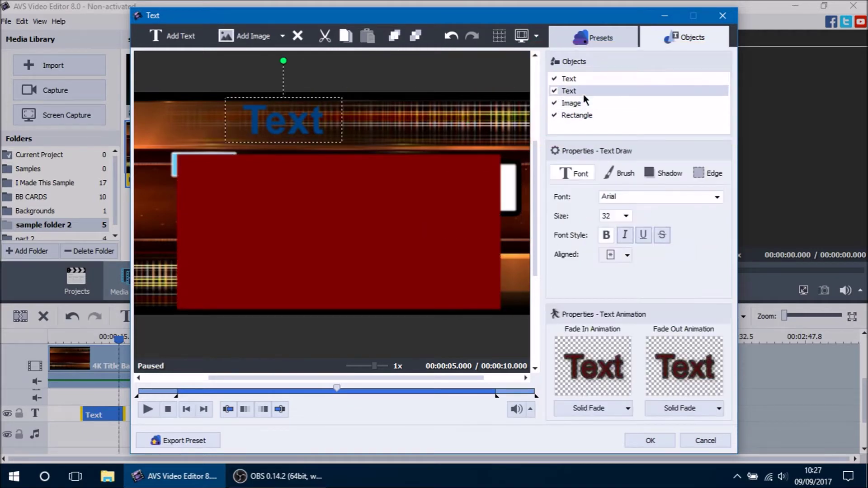
right_click(587, 95)
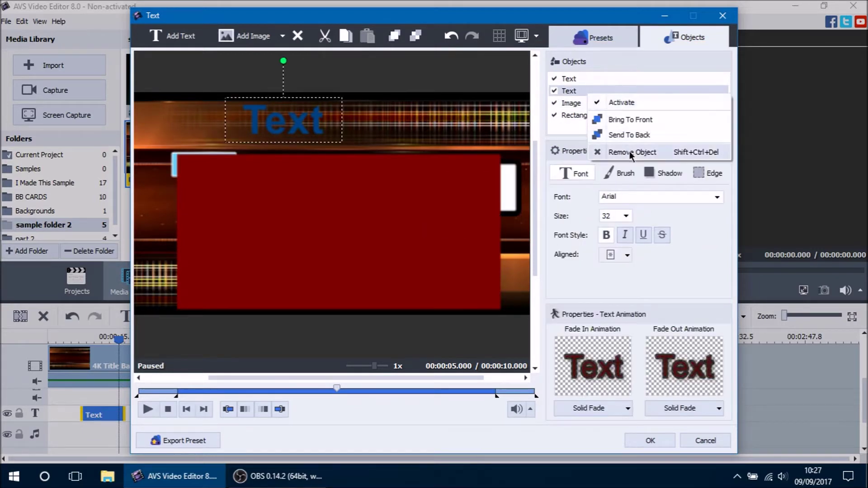
click(631, 119)
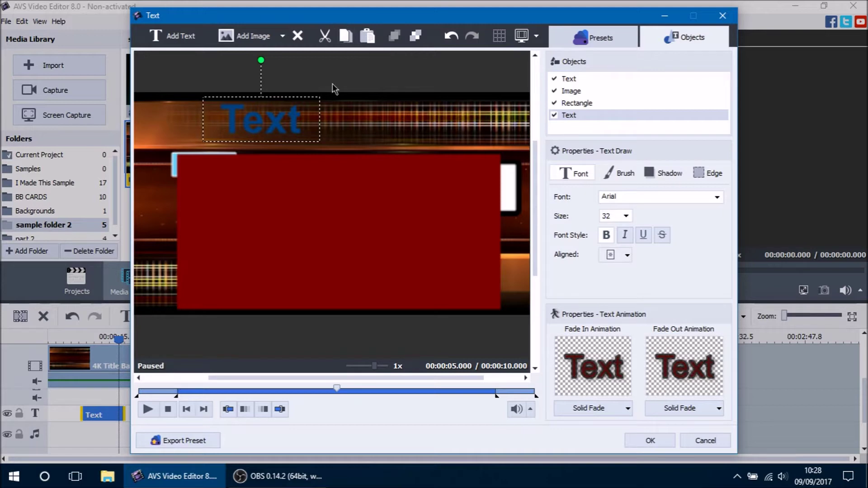
Step: Paste a copy of the small text, cut it and paste it again, placing it to the right of the original
click(370, 36)
drag(279, 125, 415, 124)
click(325, 36)
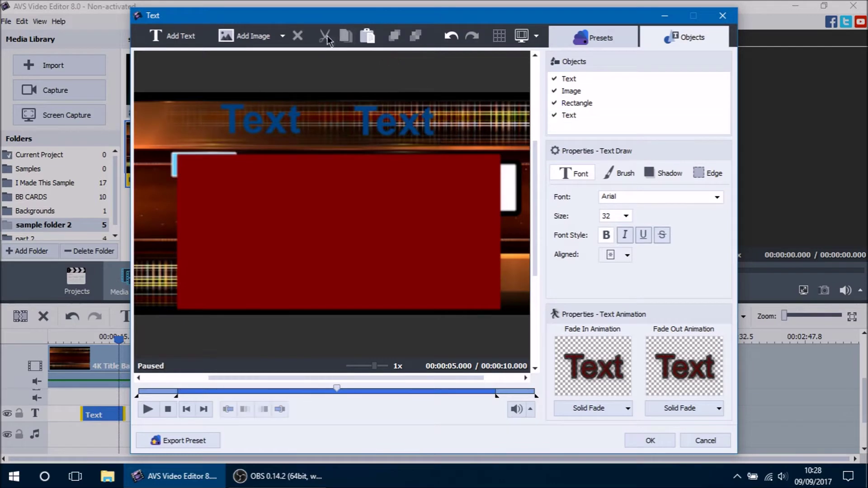
click(368, 36)
drag(391, 122, 373, 122)
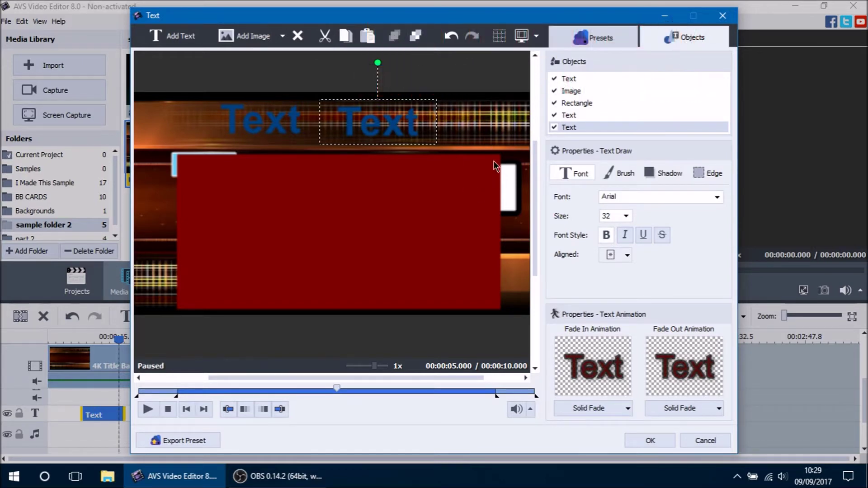
Step: Move the rectangle up behind the two small texts, lower both texts onto it and shift the large text slightly right
drag(434, 225, 436, 193)
drag(388, 126, 393, 148)
drag(281, 130, 291, 142)
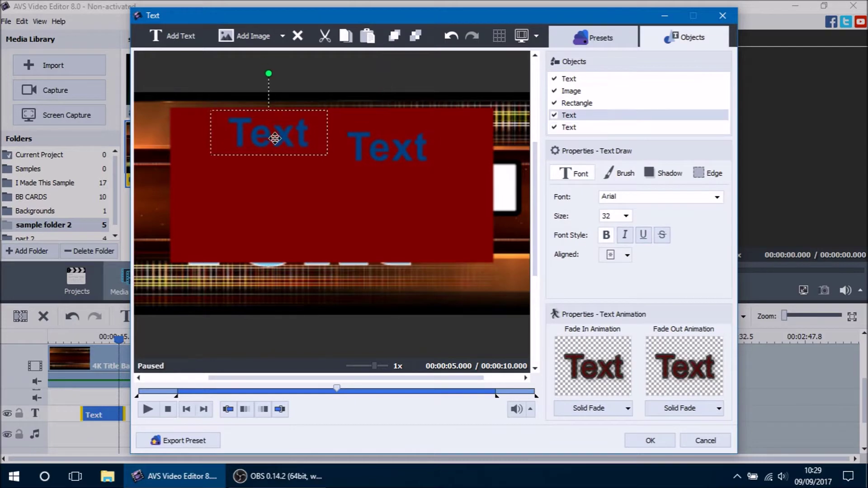
click(381, 273)
drag(401, 271, 434, 276)
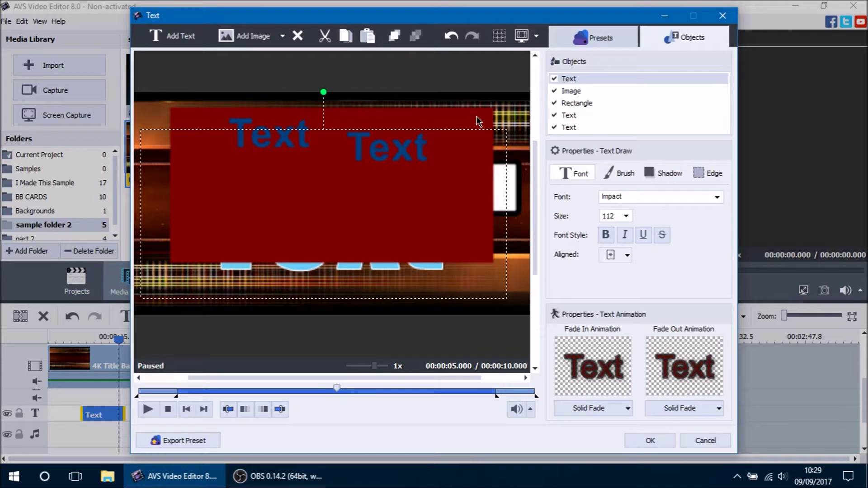
Step: Send the rectangle backward behind the speech bubble and the large text
click(583, 103)
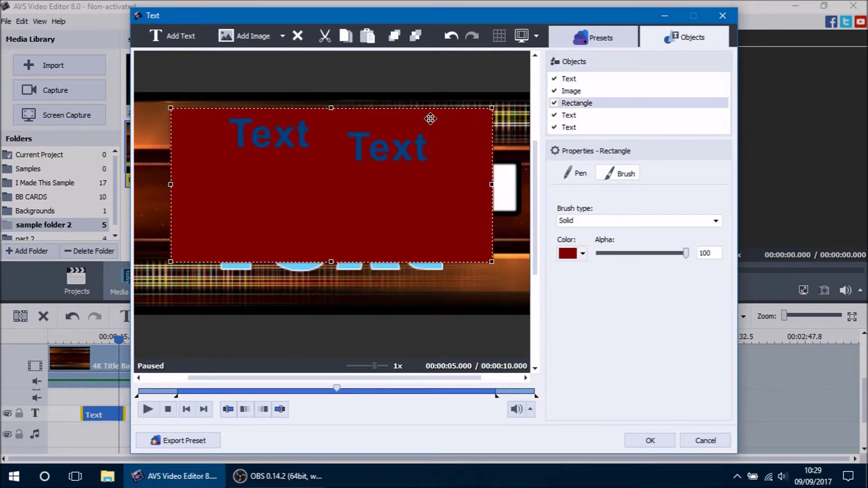
click(419, 38)
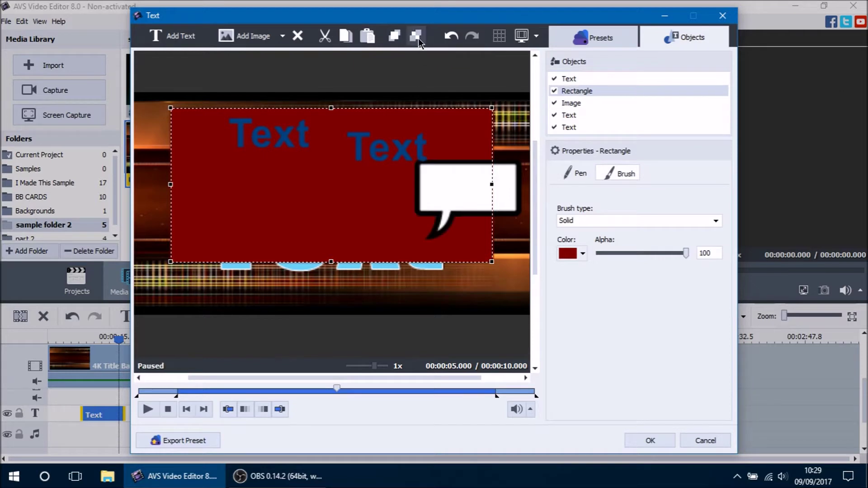
click(419, 38)
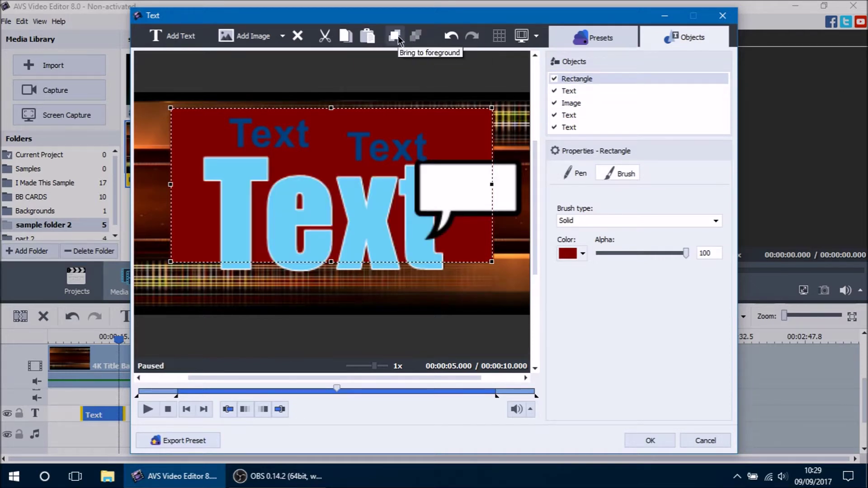
Step: Try bringing the rectangle forward through the stack and return it behind all other objects
click(398, 36)
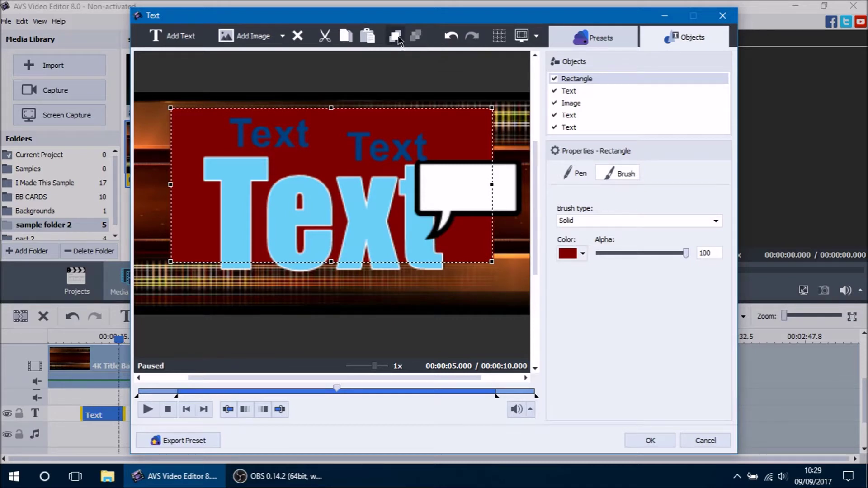
click(398, 35)
click(398, 36)
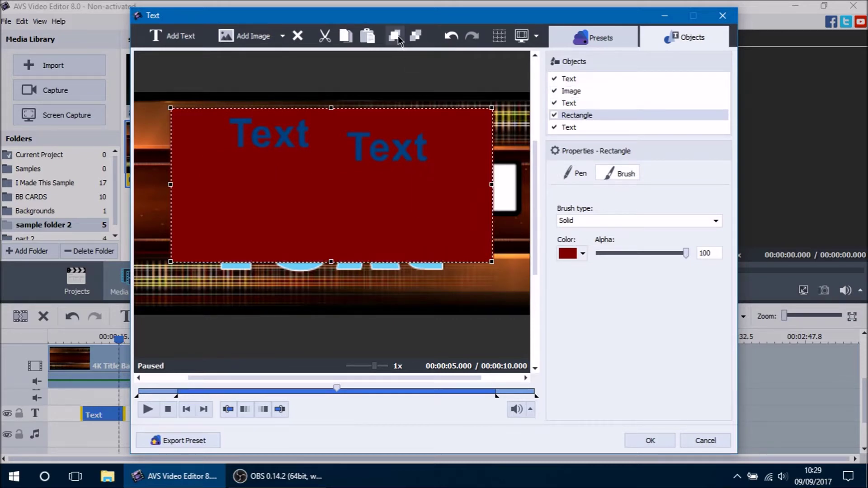
click(398, 36)
Step: Move the speech bubble, delete it, undo the deletion and place it at the upper right end of the large text
click(466, 219)
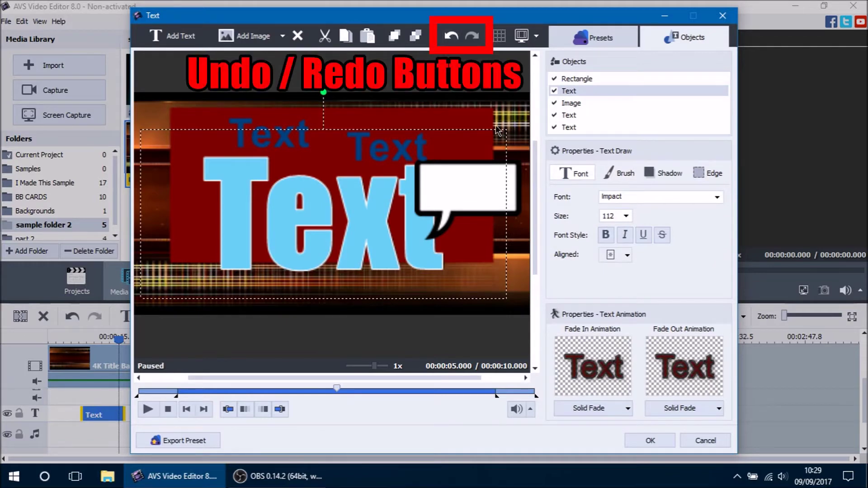
click(487, 190)
drag(484, 192, 407, 157)
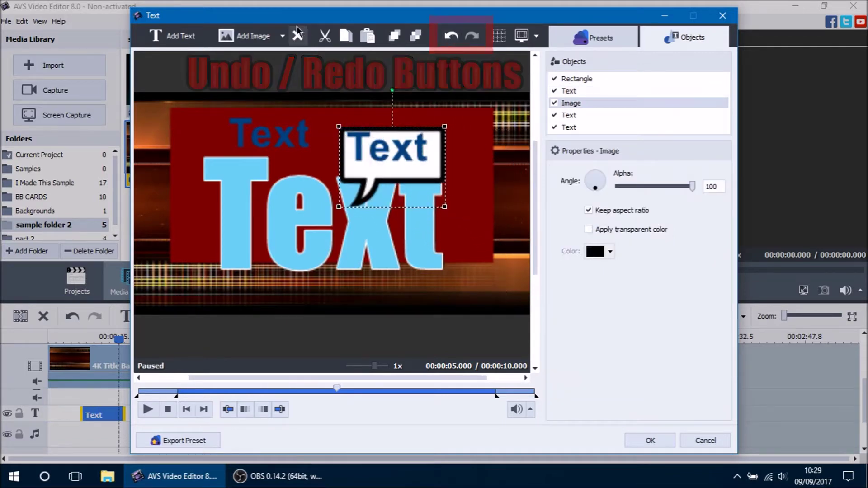
key(Delete)
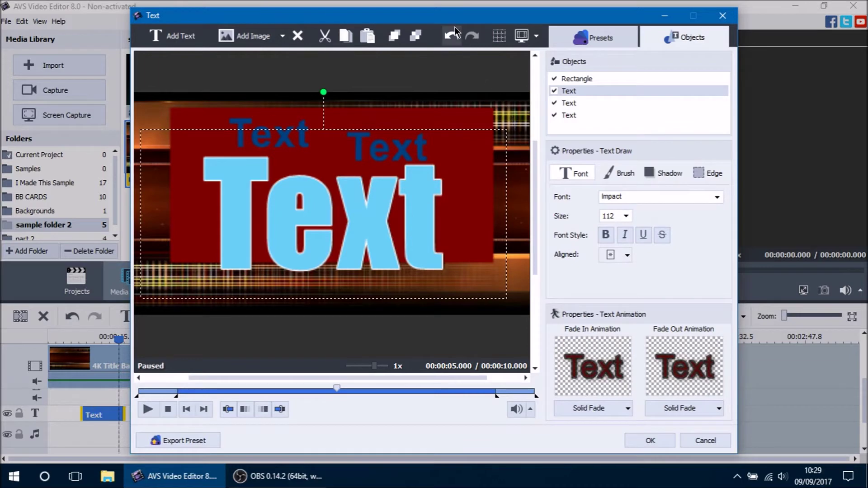
click(453, 33)
click(455, 32)
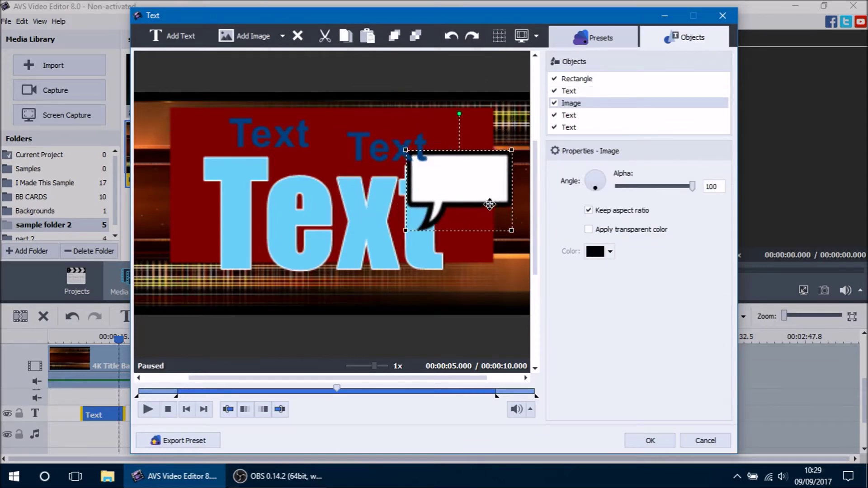
Step: Show the gridlines over the preview and nudge the large text slightly right against them
click(500, 37)
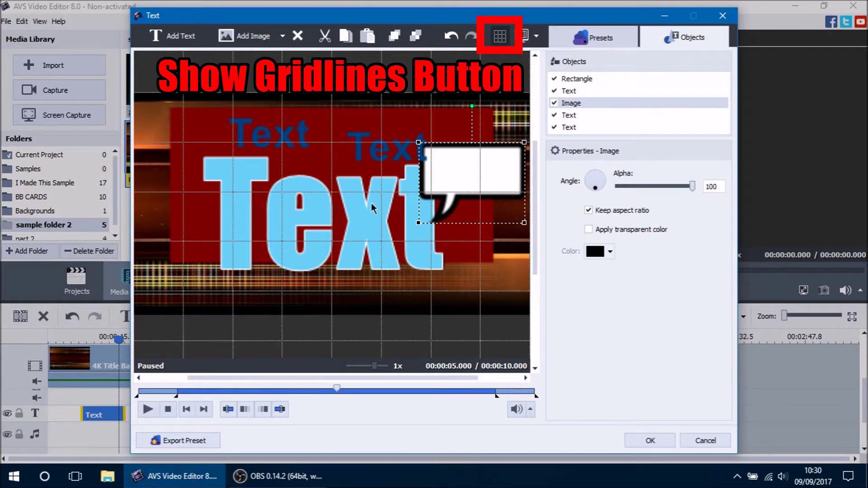
click(348, 228)
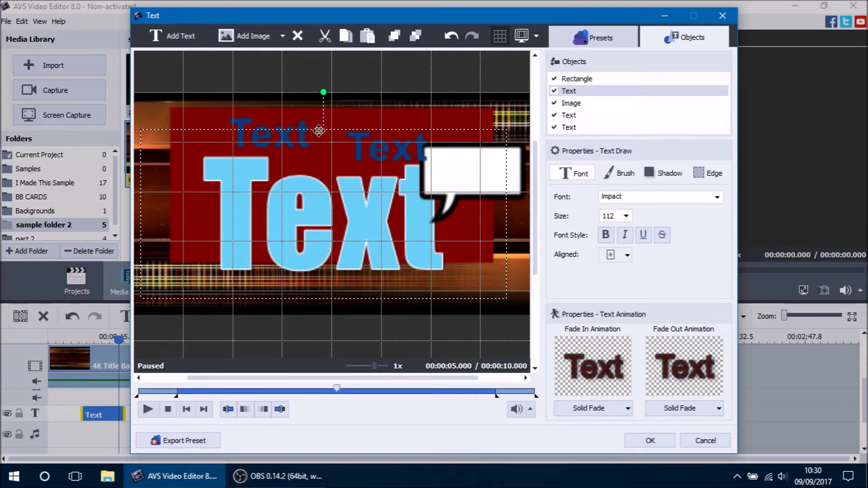
drag(321, 193, 327, 193)
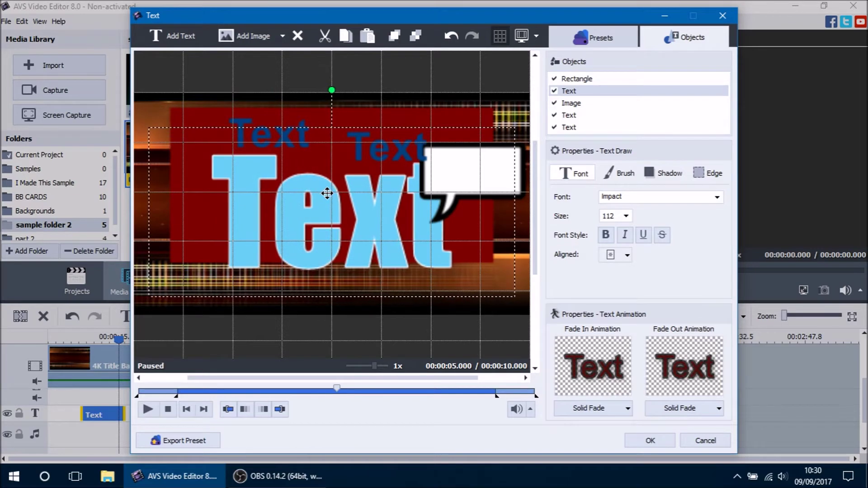
Step: Move the two small texts apart towards the upper left and upper right corners of the rectangle
click(285, 120)
click(273, 130)
drag(270, 135, 240, 136)
drag(403, 149, 441, 132)
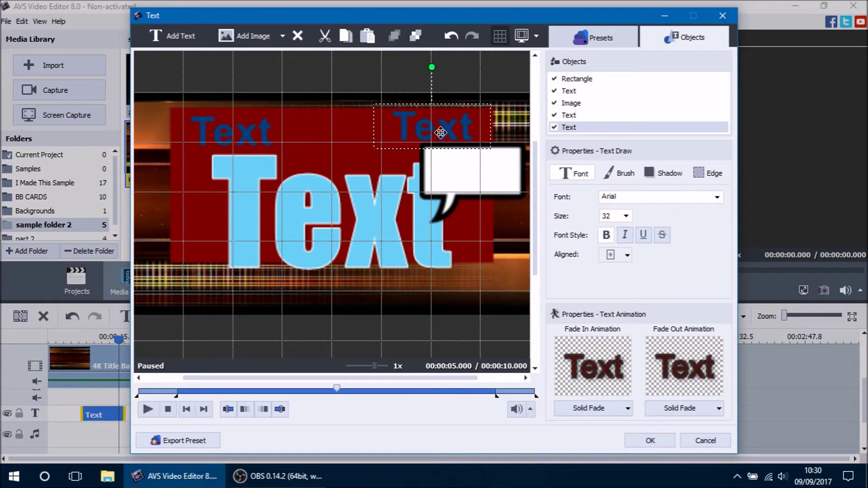
Step: Show the CRT 4:3, LCD 4:3 and LCD 16:9 TV safe zones on the preview
click(533, 38)
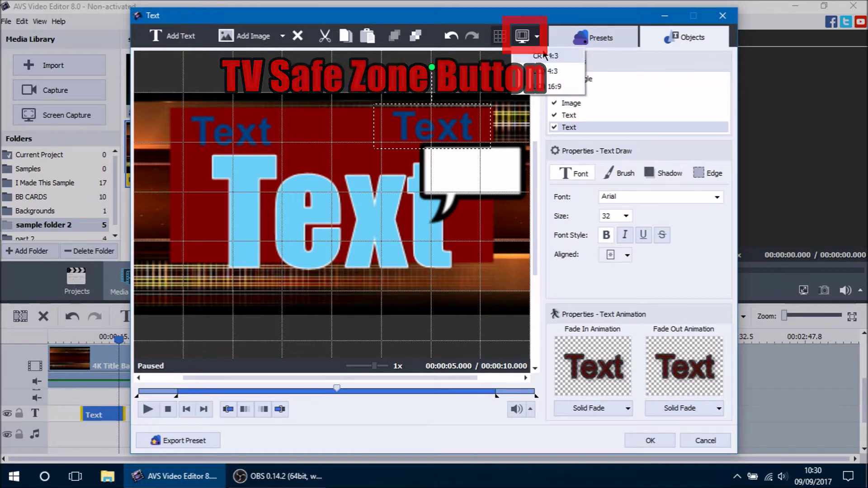
click(544, 56)
click(537, 36)
click(546, 71)
click(536, 37)
click(547, 86)
Step: Hide the LCD 16:9, CRT 4:3 and LCD 4:3 safe zones and clear the object selection
click(537, 36)
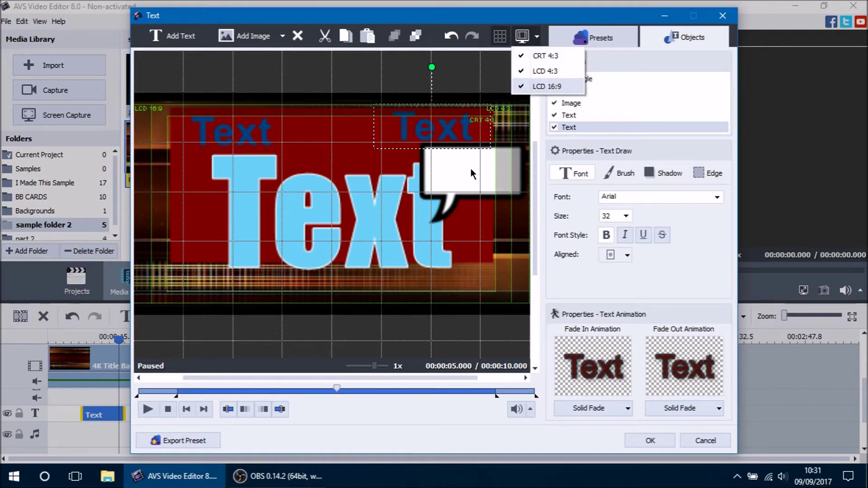
click(547, 86)
click(526, 39)
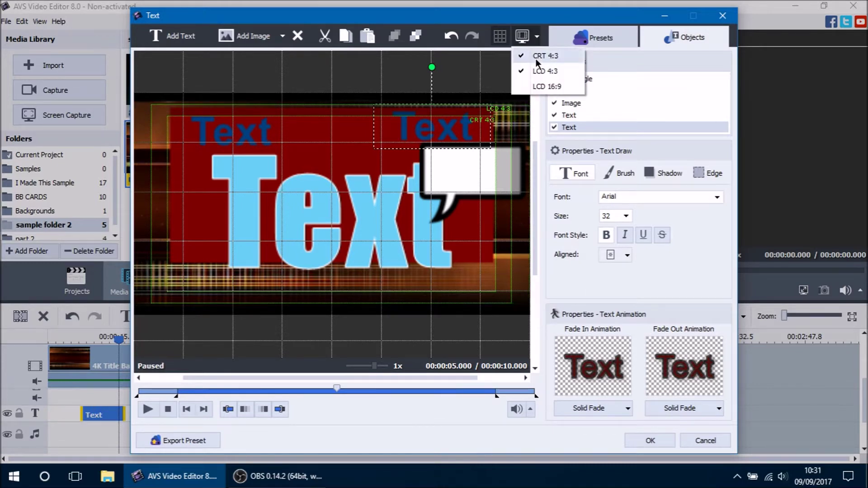
click(289, 181)
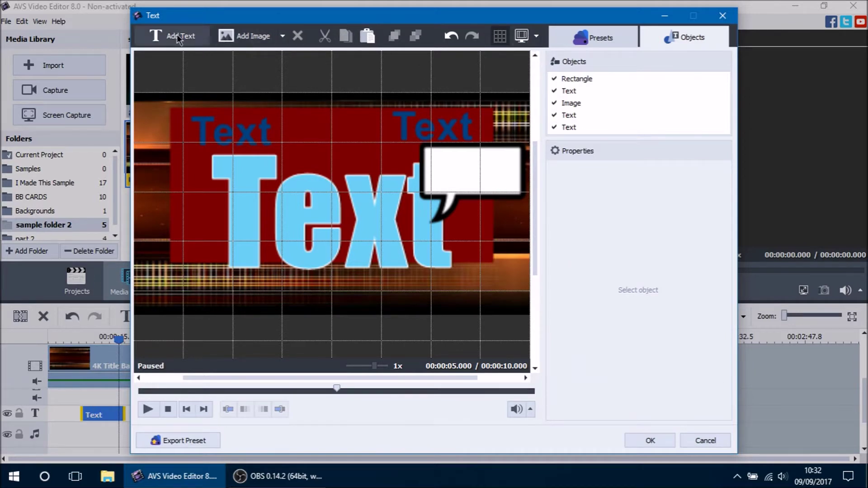
Step: Replace the wording of the large text with "sample text"
click(398, 216)
click(378, 218)
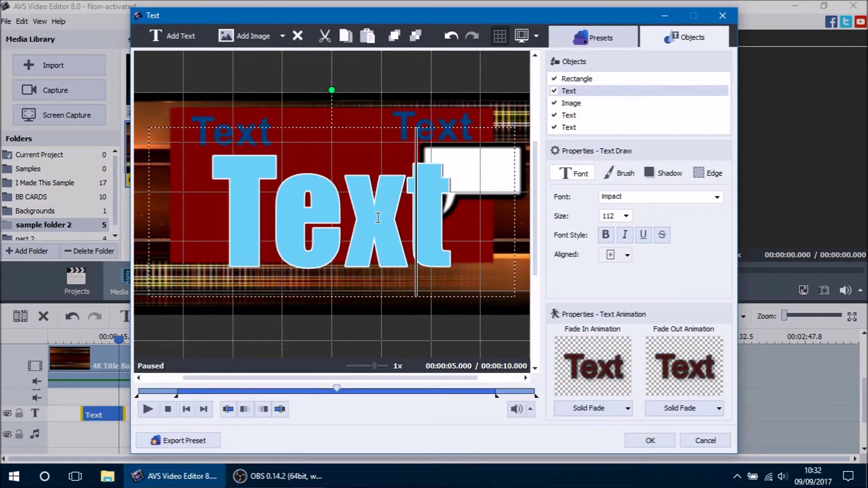
drag(429, 223, 241, 227)
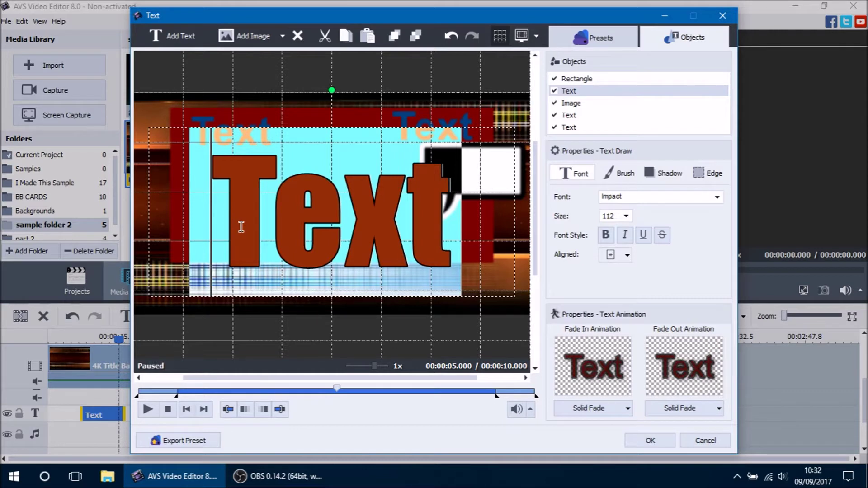
text(sample tex)
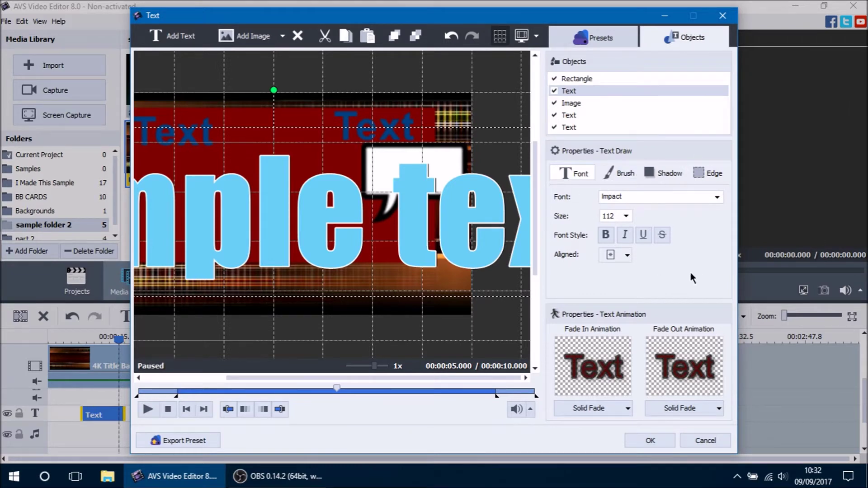
Step: Set the font size of the "sample text" object to 24
click(628, 218)
drag(631, 245, 623, 281)
click(607, 323)
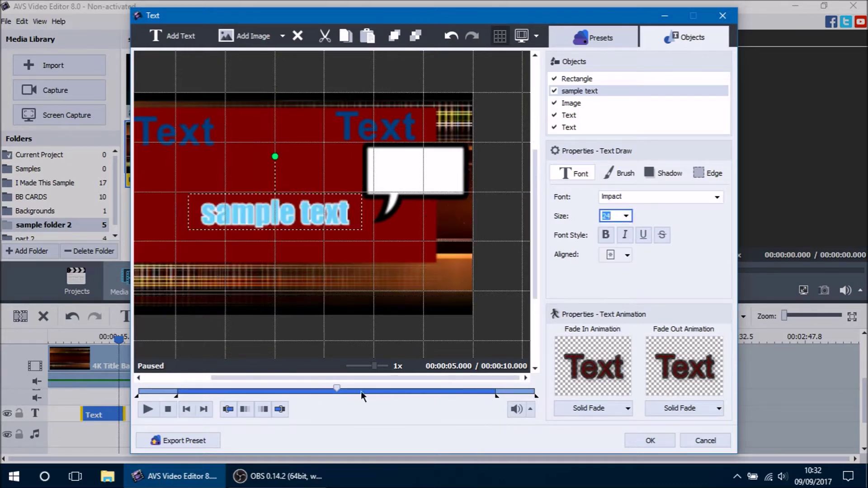
mouse_move(355, 216)
mouse_down()
mouse_move(314, 228)
mouse_move(355, 217)
mouse_up()
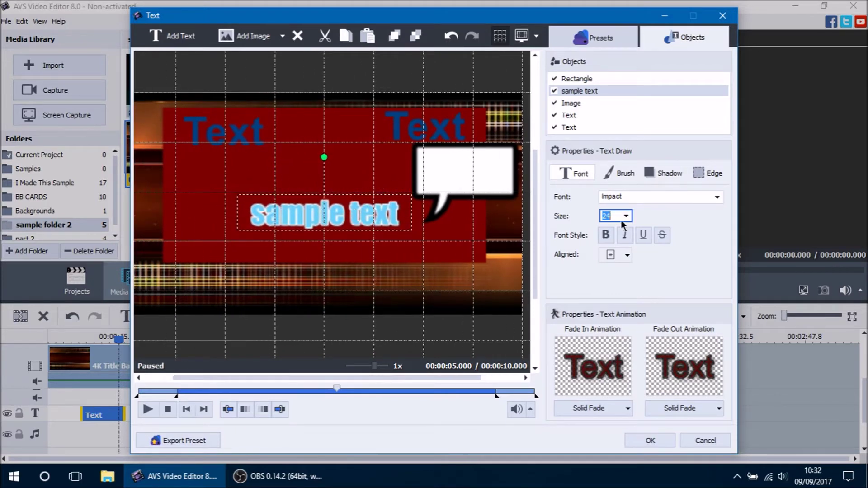
Step: Apply bold, italic and underline styling to the "sample text" object
click(605, 235)
click(626, 235)
click(644, 235)
Step: Try the top-centre, middle-left and middle-right alignments on the "sample text" object
click(628, 255)
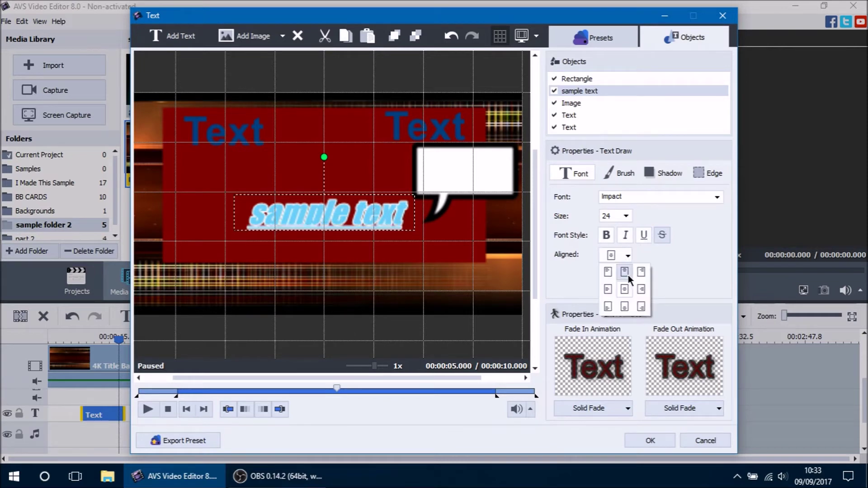
click(627, 275)
click(628, 255)
click(608, 289)
click(627, 255)
click(642, 290)
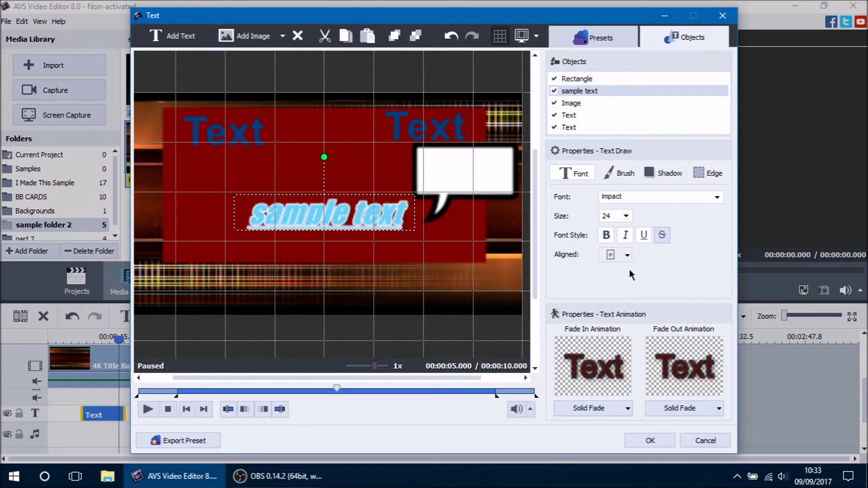
Step: Change the font of the "sample text" object to Times New Roman
click(717, 197)
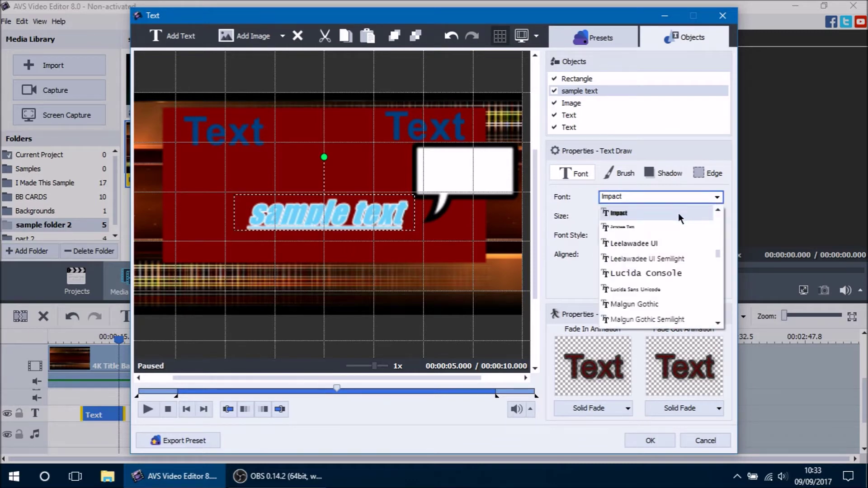
key(t)
key(t)
click(632, 320)
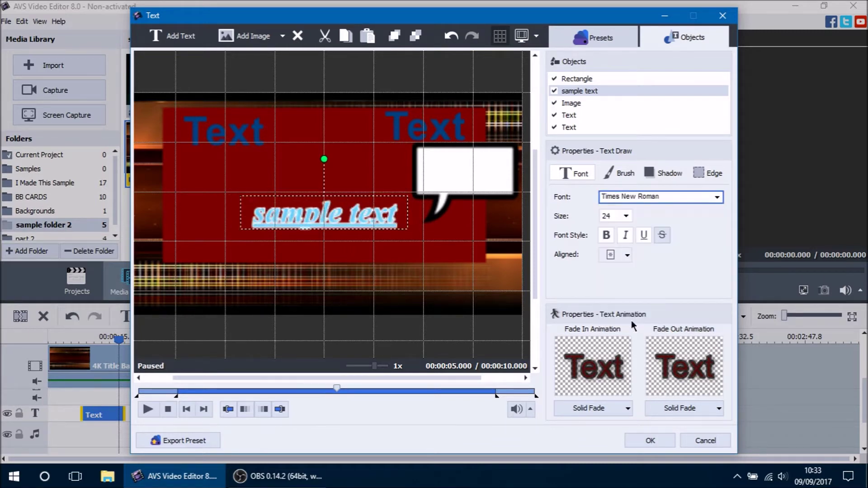
Step: Remove the italic style from "sample text" and set its font size to 48
click(626, 235)
click(626, 216)
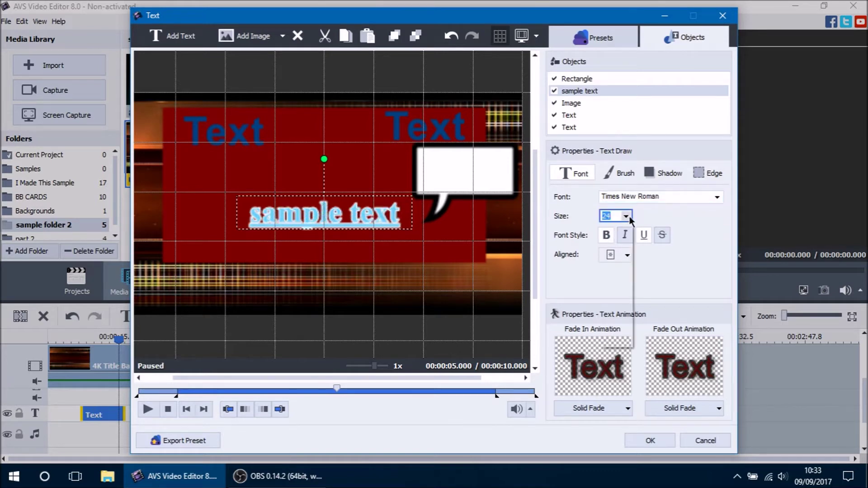
click(613, 294)
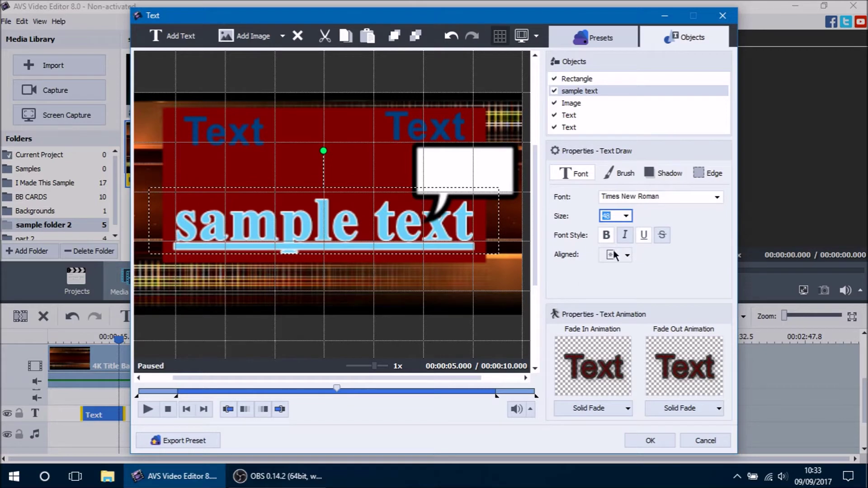
Step: Change the brush of "sample text" to the Solid type with a bright red colour
click(626, 177)
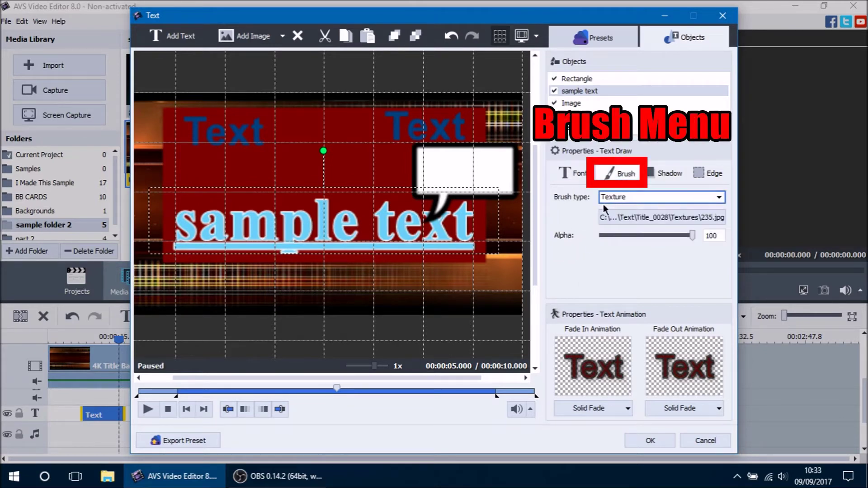
click(718, 198)
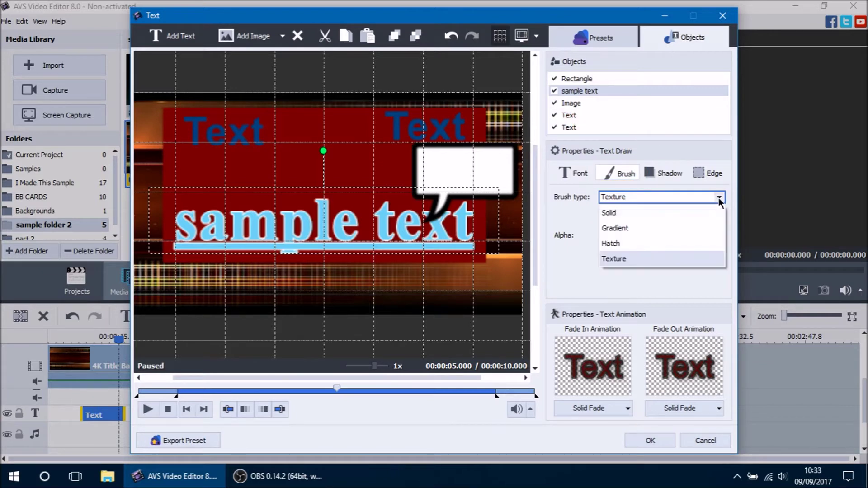
click(623, 213)
click(625, 217)
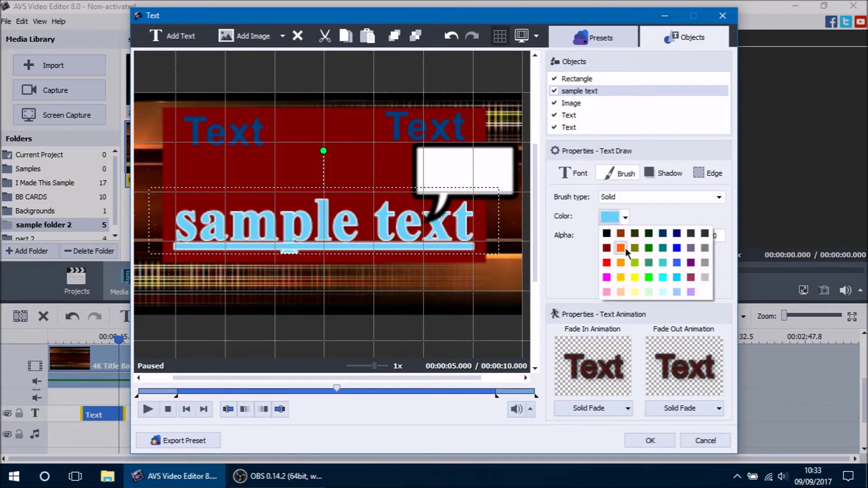
click(607, 263)
click(639, 199)
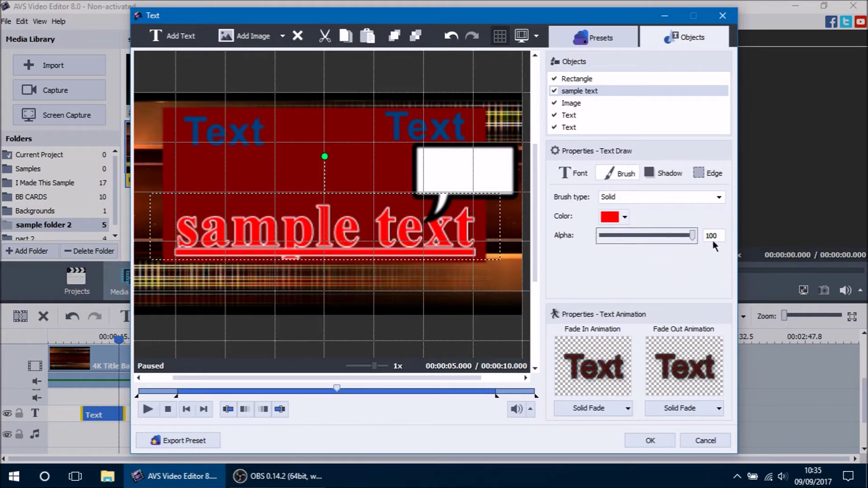
Step: Set the red fill's alpha to 50 and move the text down slightly over the rectangle's lower edge
click(720, 235)
click(710, 236)
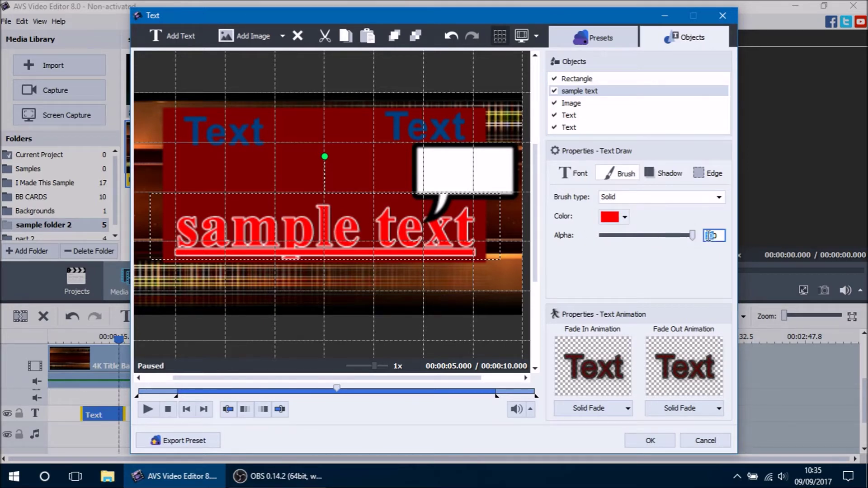
text(50)
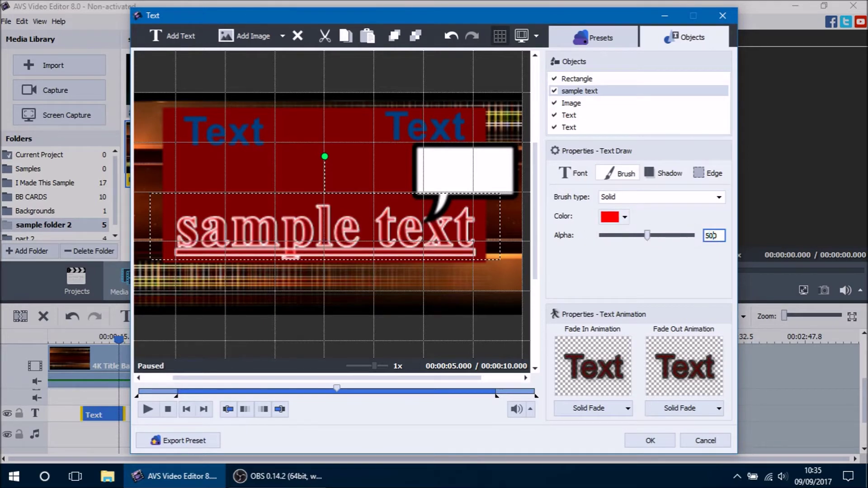
drag(319, 228, 321, 249)
Step: Try a fill alpha of 0 on "sample text" and restore it to 100, nudging the text in between
double_click(708, 235)
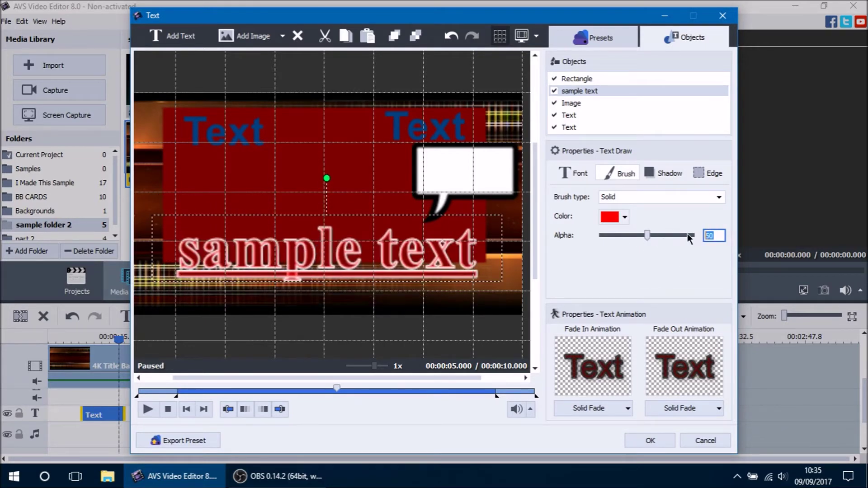
text(0)
drag(389, 235, 386, 241)
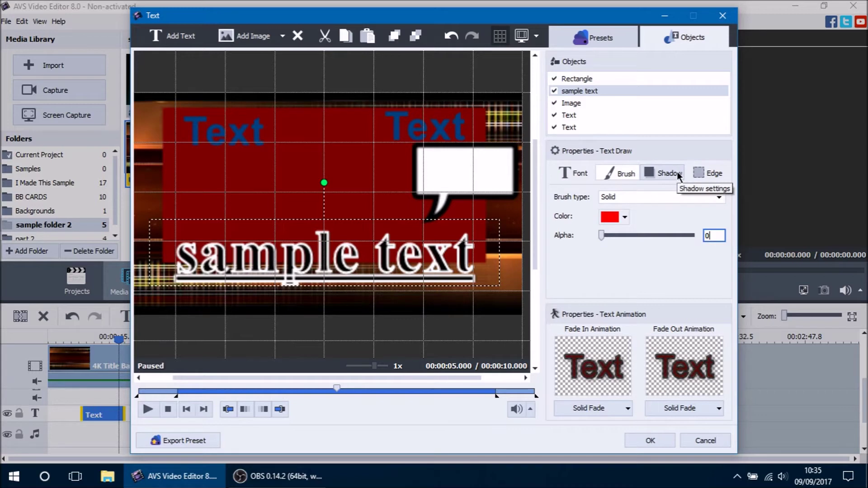
drag(601, 235, 704, 237)
drag(367, 262, 370, 253)
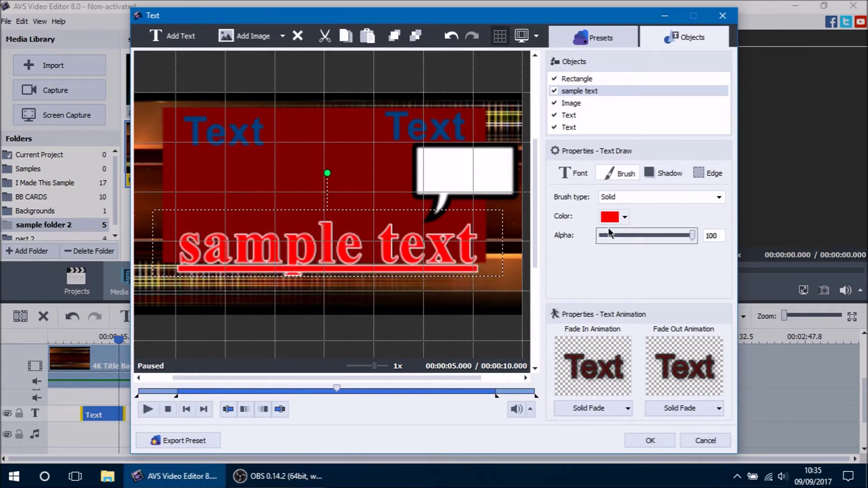
Step: Switch the brush type of "sample text" to Gradient and move the text up within the red rectangle
click(718, 198)
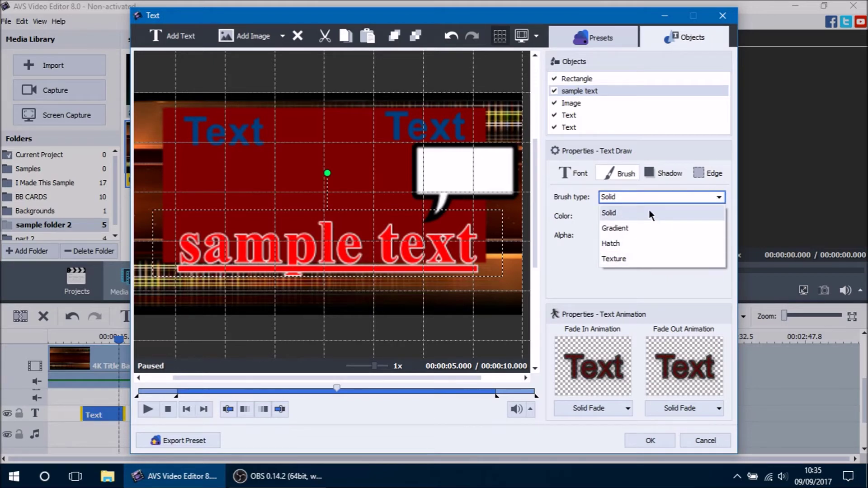
click(654, 232)
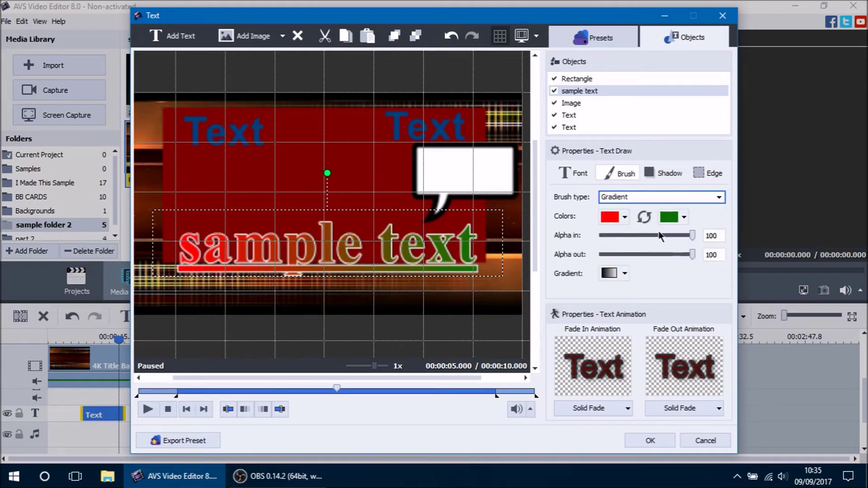
drag(414, 260, 409, 243)
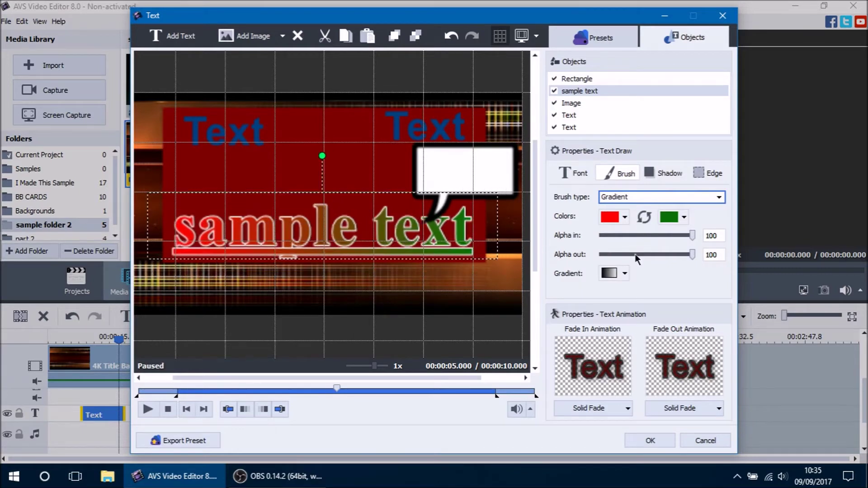
Step: Set the first gradient colour of "sample text" to the basic light yellow
click(623, 219)
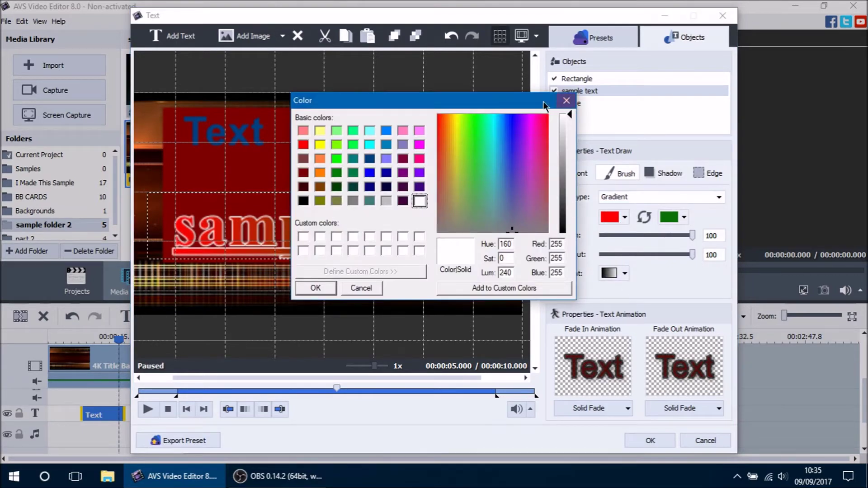
click(321, 131)
click(316, 288)
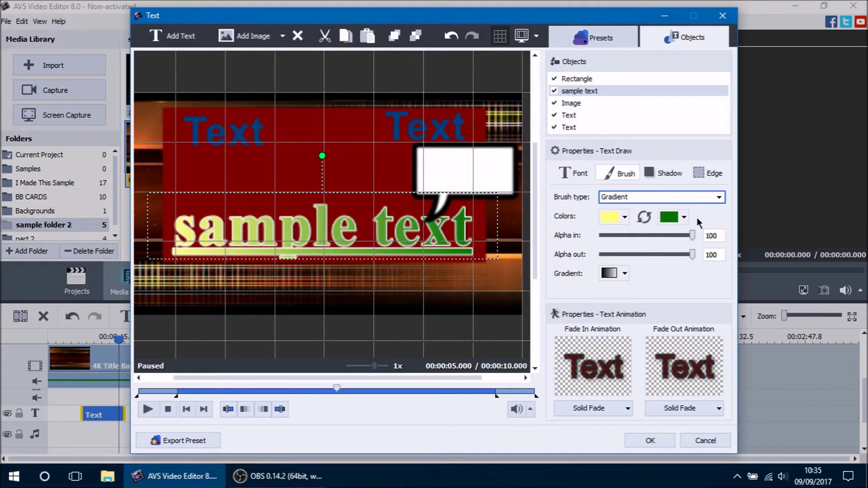
Step: Set the second gradient colour to light violet (red 150, green 128, blue 255) and swap the two gradient colours
click(671, 221)
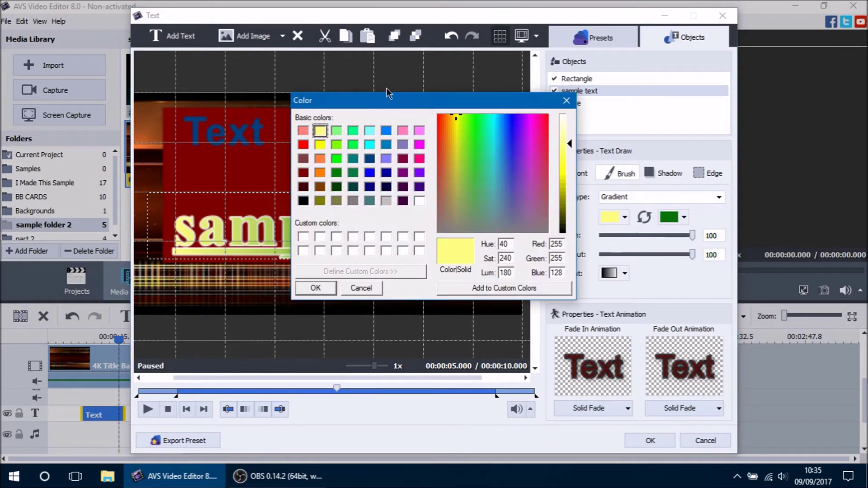
click(516, 115)
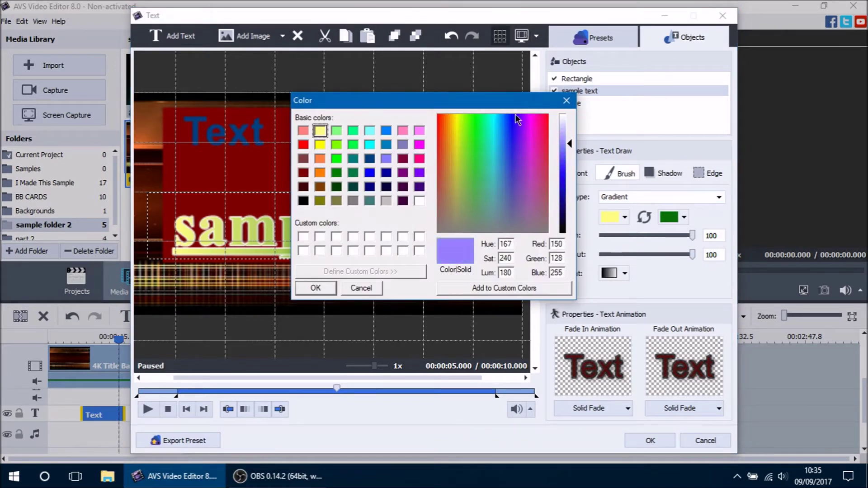
click(317, 287)
mouse_move(385, 237)
mouse_down()
mouse_move(396, 250)
mouse_move(386, 238)
mouse_up()
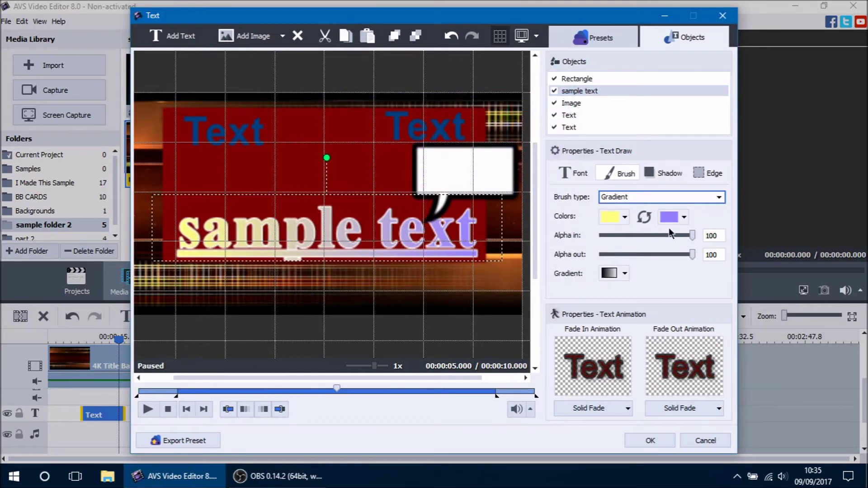
click(644, 217)
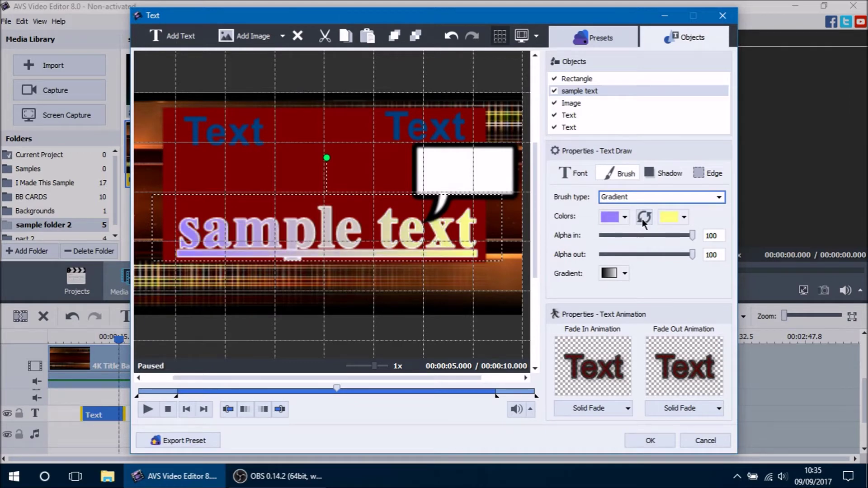
Step: Try the radial gradient style on "sample text" and return to the horizontal linear style
click(624, 274)
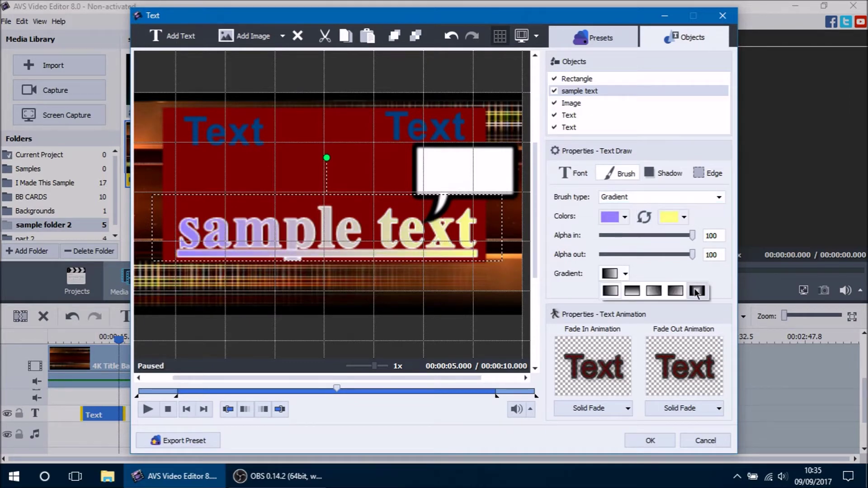
click(696, 292)
click(624, 273)
click(611, 290)
click(625, 273)
click(610, 291)
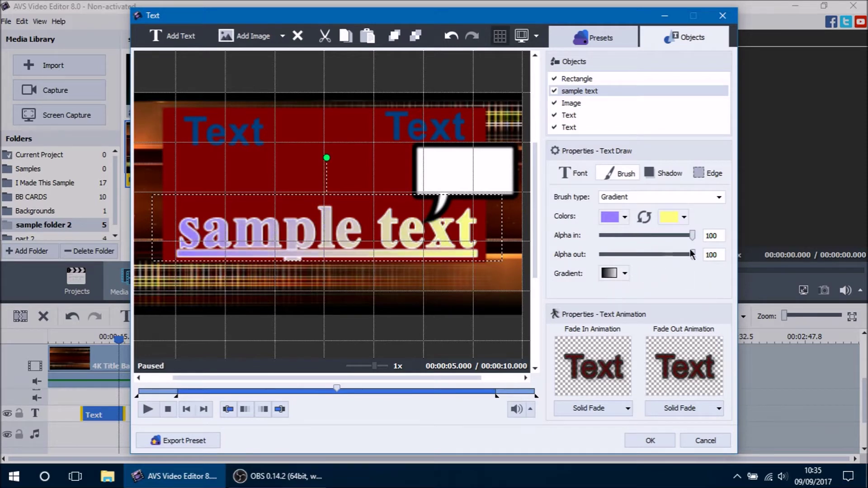
click(625, 274)
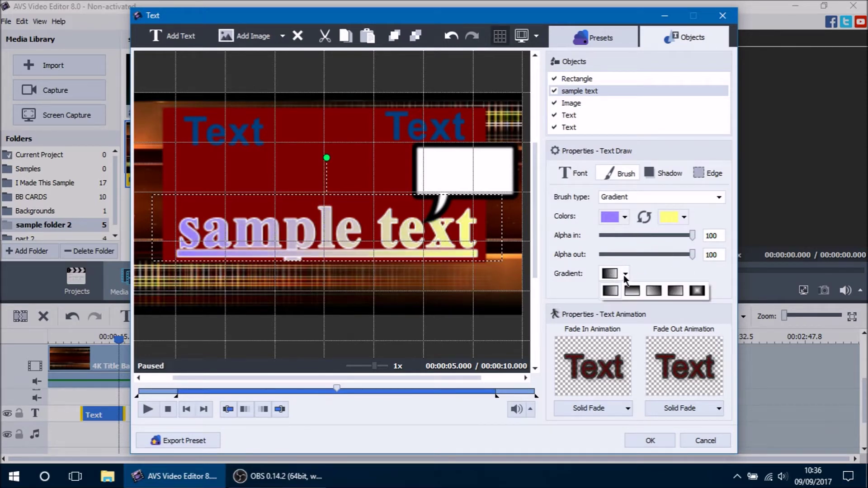
click(655, 270)
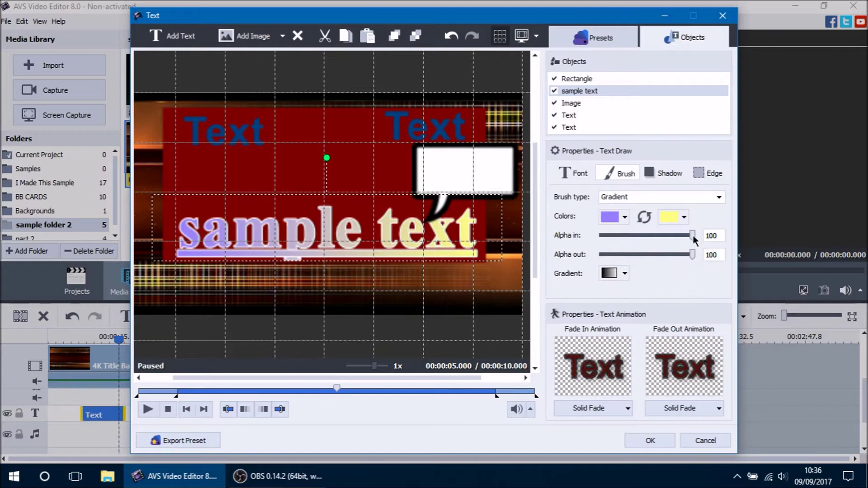
Step: Lower the gradient's Alpha in to 0 and restore it to 100, keeping Alpha out at 100
drag(693, 236, 592, 235)
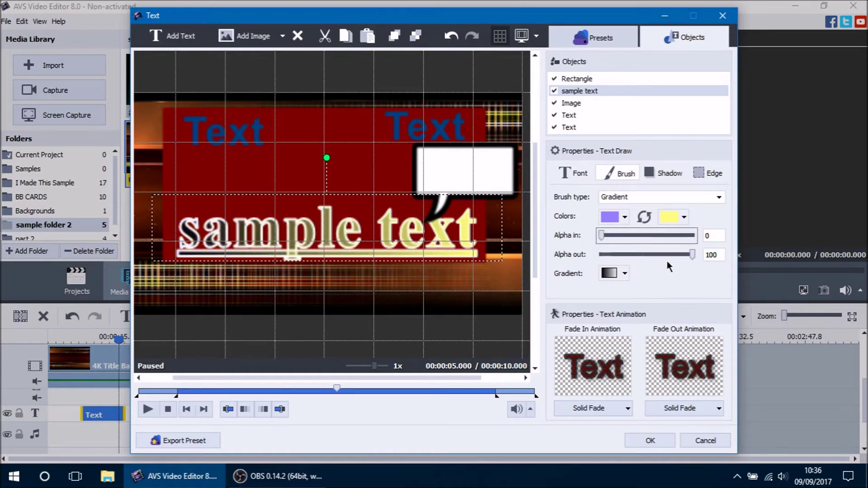
drag(694, 255, 740, 256)
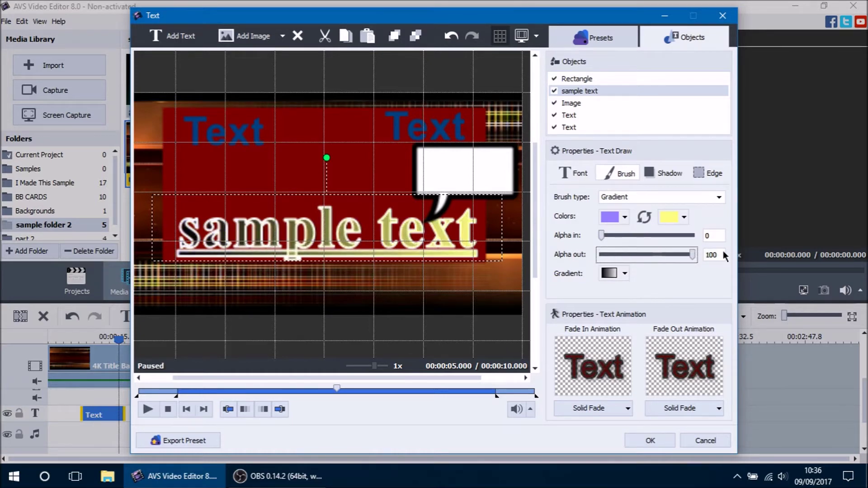
drag(601, 235, 709, 246)
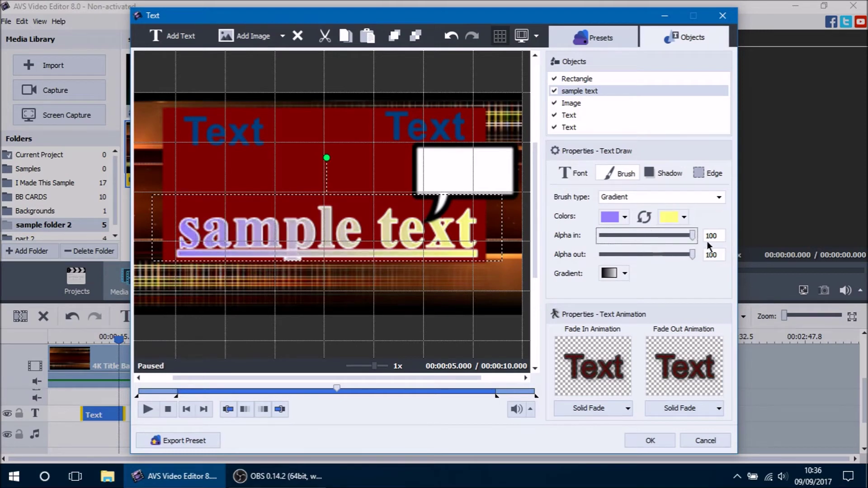
Step: Try the Hatch brush on "sample text" with the diagonal-stripe, horizontal-line and checkerboard fill patterns
click(669, 204)
click(639, 244)
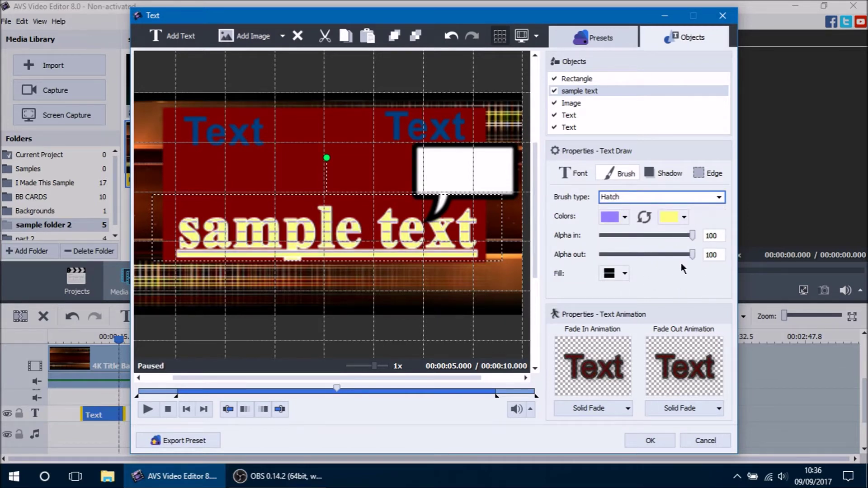
click(624, 275)
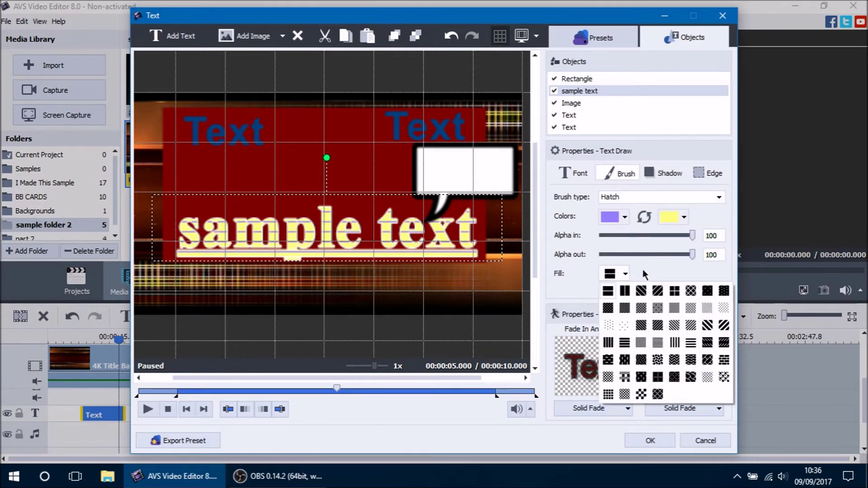
click(641, 290)
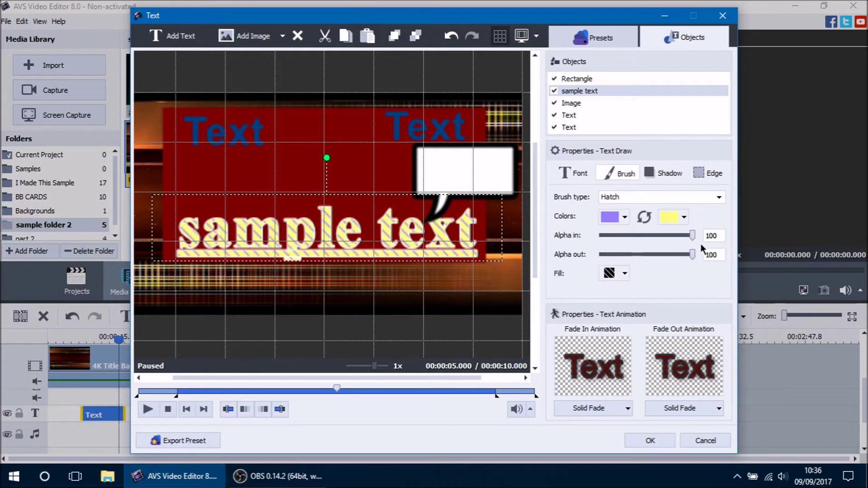
click(625, 274)
click(690, 346)
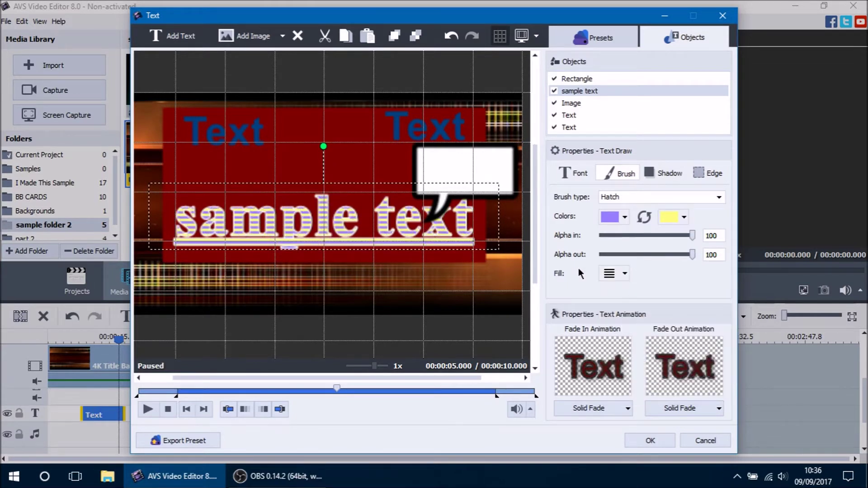
click(610, 273)
click(640, 373)
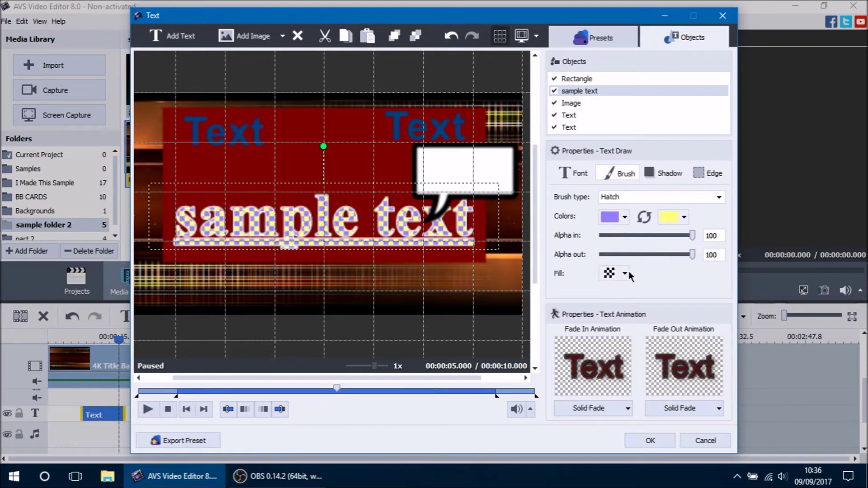
Step: Fill "sample text" with the Texture brush using 9d786cdd0c41d24f19098bd63aaa179c.jpg from the BG folder, and move the text slightly up
click(713, 200)
click(652, 256)
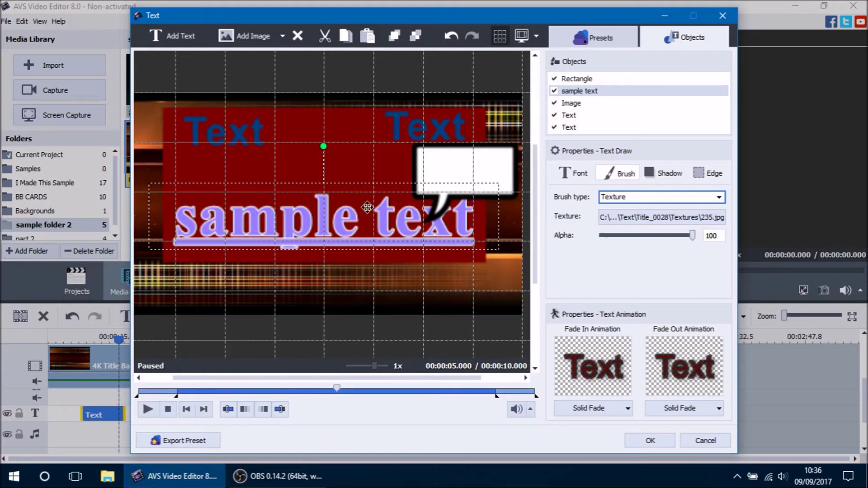
click(684, 217)
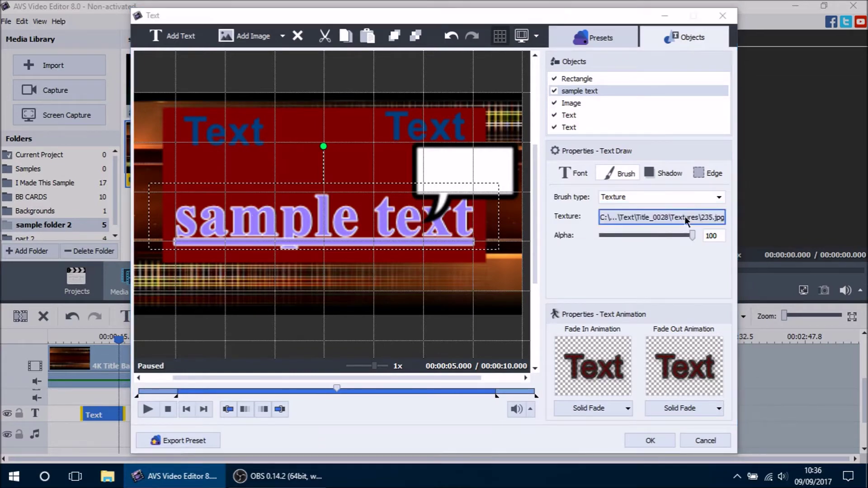
drag(604, 134, 602, 170)
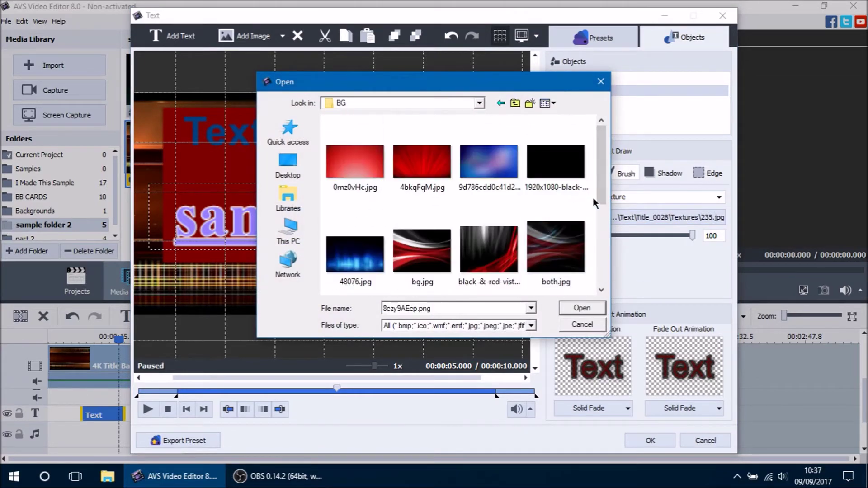
click(486, 173)
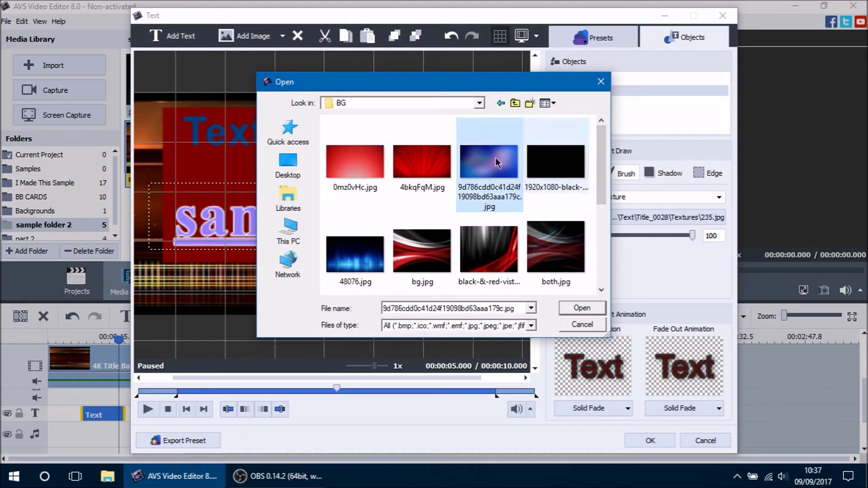
click(582, 307)
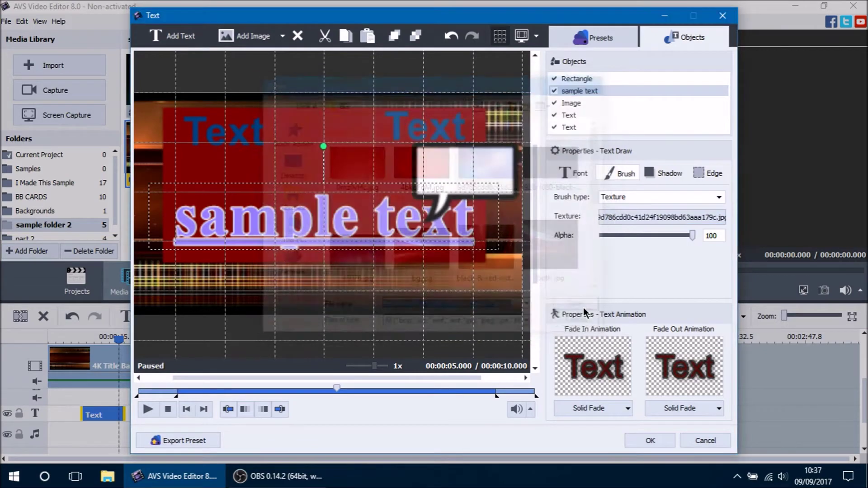
drag(343, 227, 342, 208)
click(711, 201)
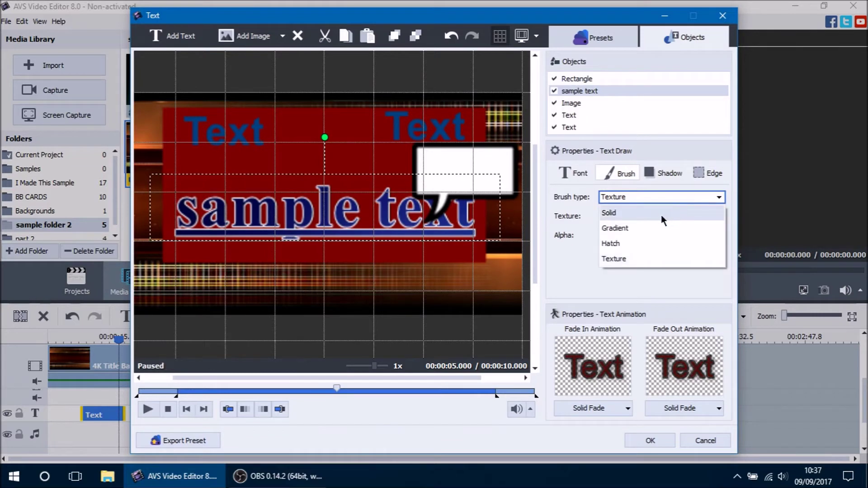
click(655, 261)
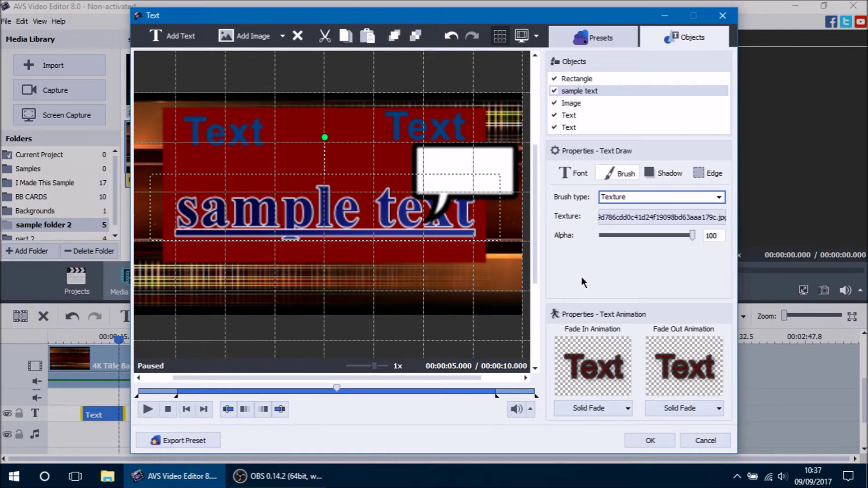
Step: Place "sample text" in front of the speech bubble image and set its shadow colour to white with Alpha 100
click(682, 173)
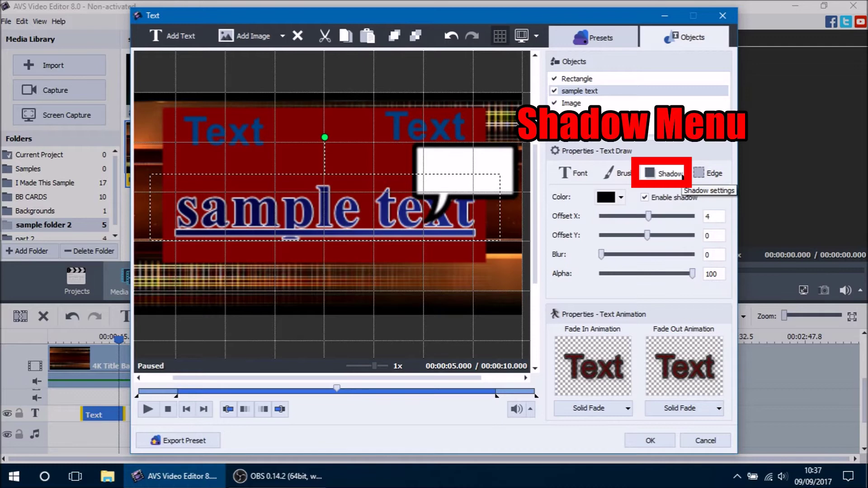
drag(413, 229, 399, 191)
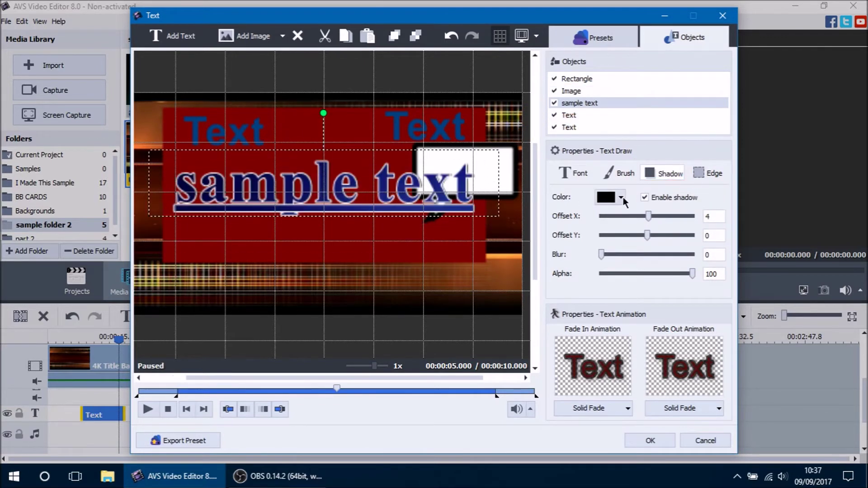
click(622, 197)
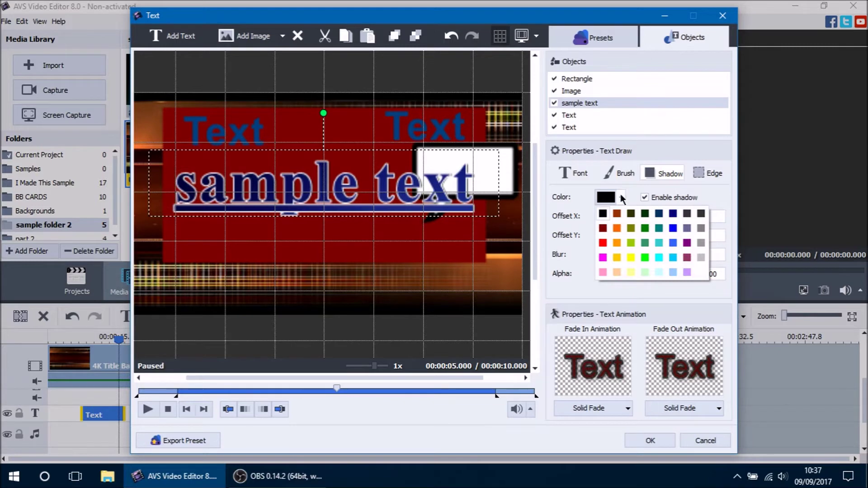
click(702, 273)
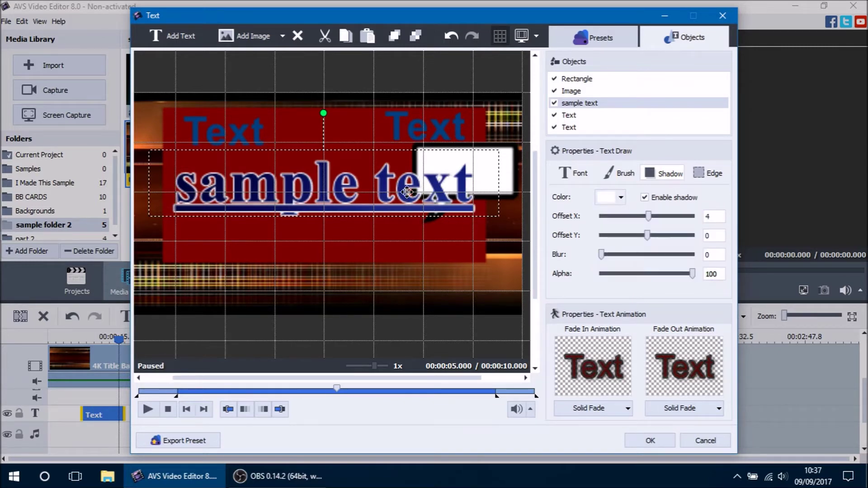
click(715, 275)
click(694, 273)
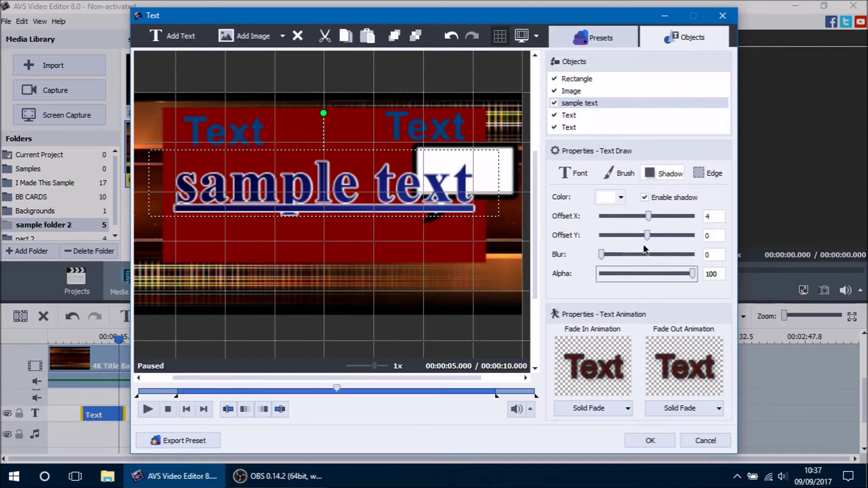
Step: Try shadow offsets of X 12 and Y 10 with a Blur of 19, and return the Blur to 0
drag(648, 217, 652, 235)
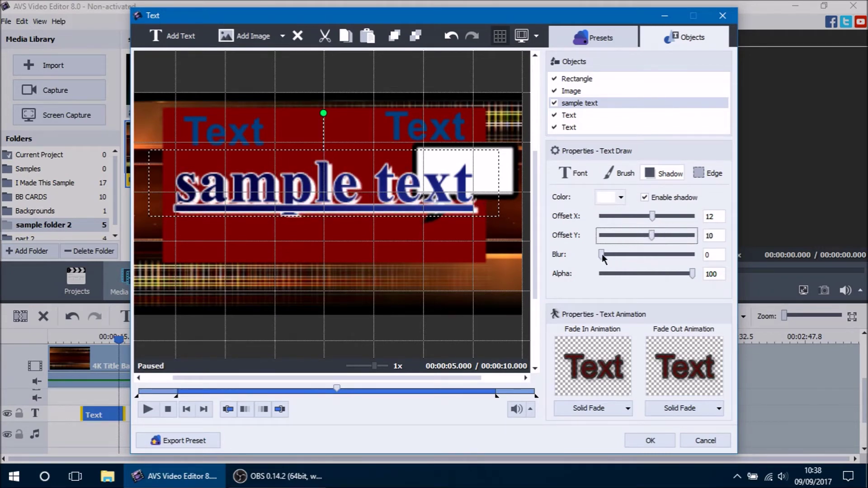
drag(602, 254, 619, 251)
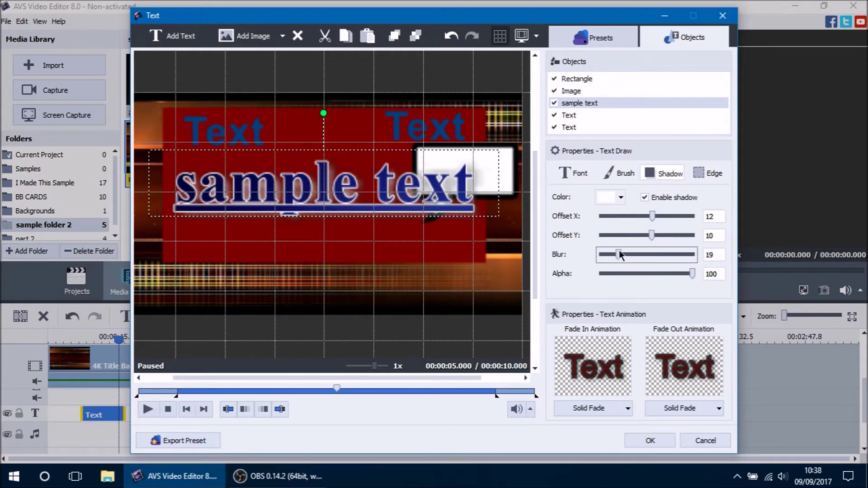
drag(622, 256, 601, 253)
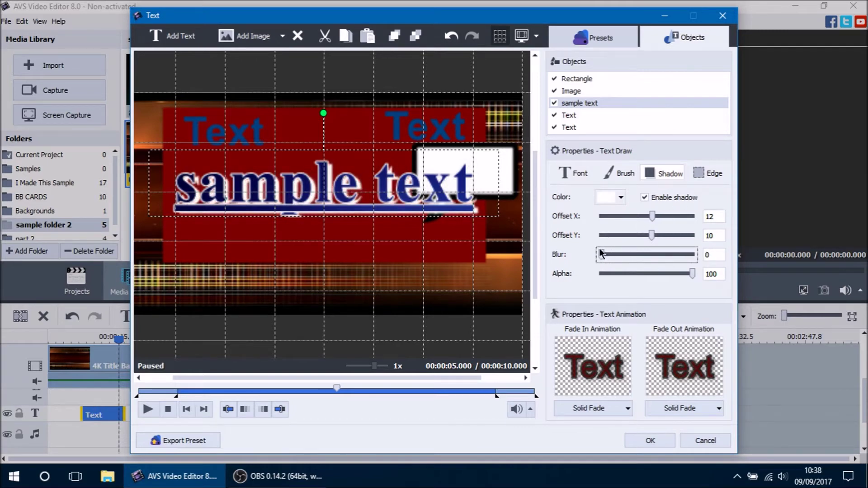
Step: Set the shadow's Offset X to 23, Offset Y to 8 and Blur to 24, and switch the shadow off and on again
drag(652, 234, 657, 216)
mouse_move(692, 274)
mouse_down()
mouse_move(666, 273)
mouse_move(693, 273)
mouse_up()
drag(601, 255, 625, 256)
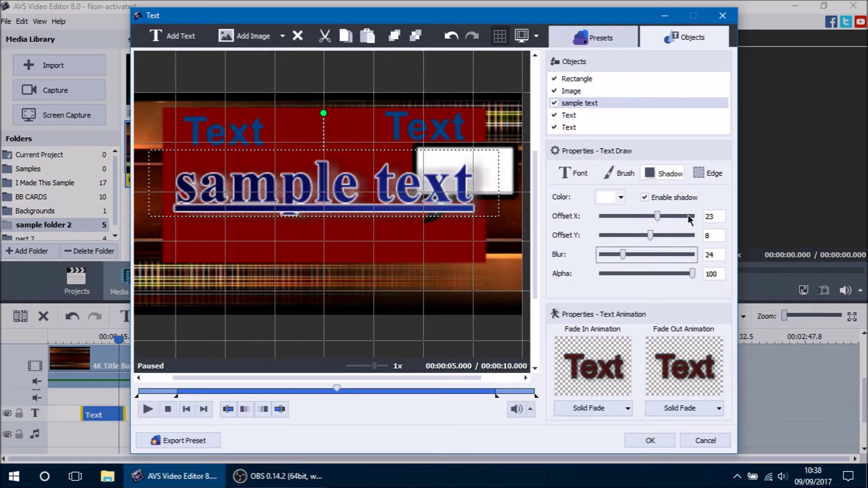
click(645, 197)
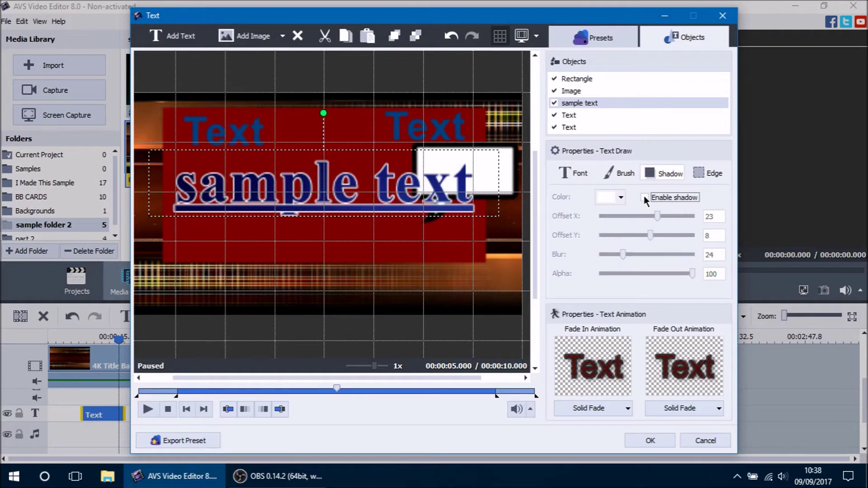
click(644, 197)
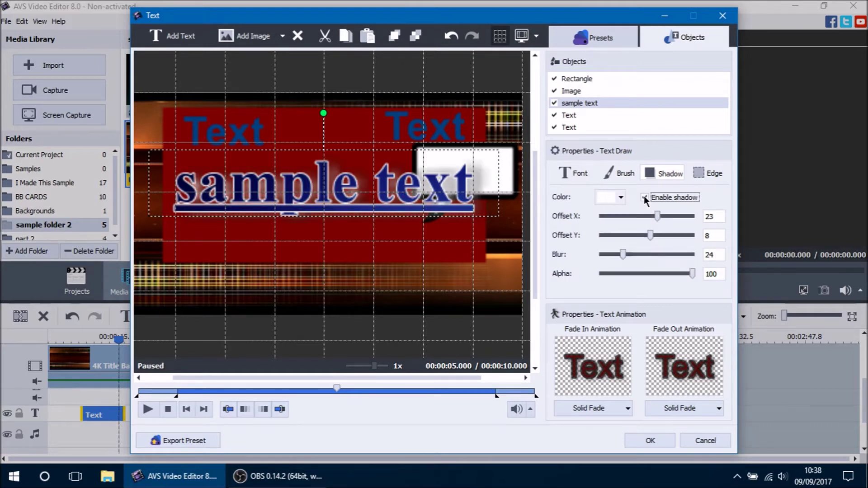
Step: Try a black edge on "sample text", and give it a magenta edge with a Distance of 22
click(711, 176)
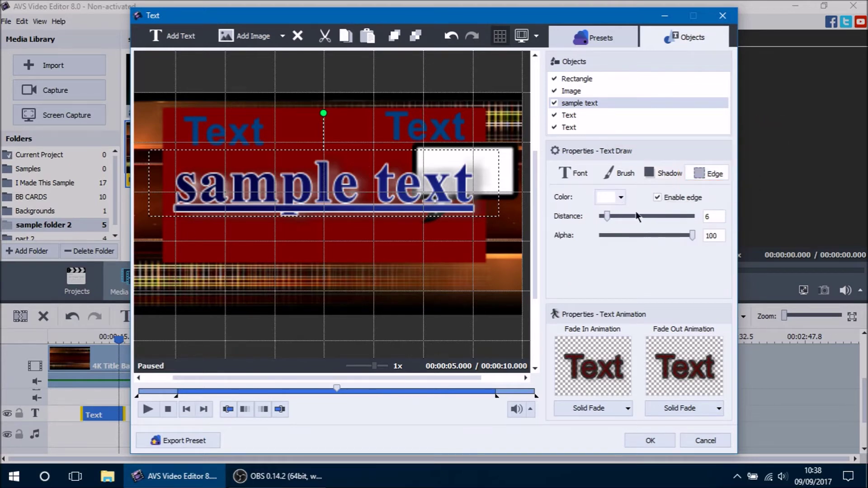
click(622, 197)
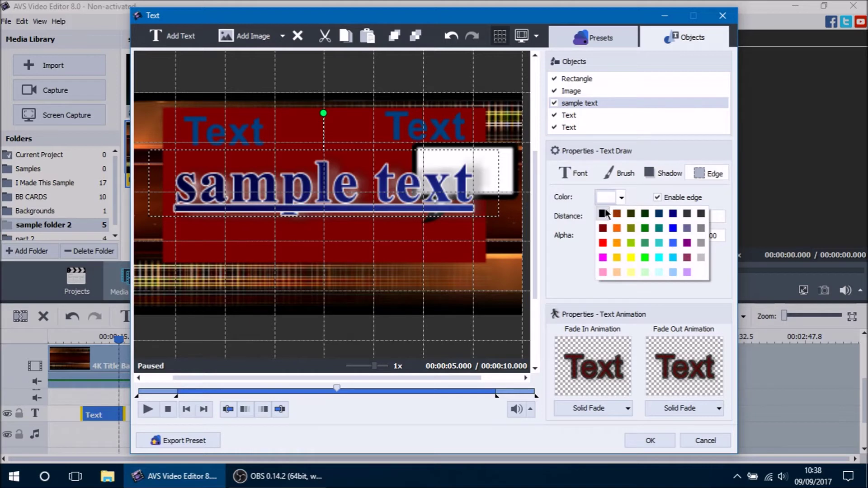
click(604, 214)
click(621, 199)
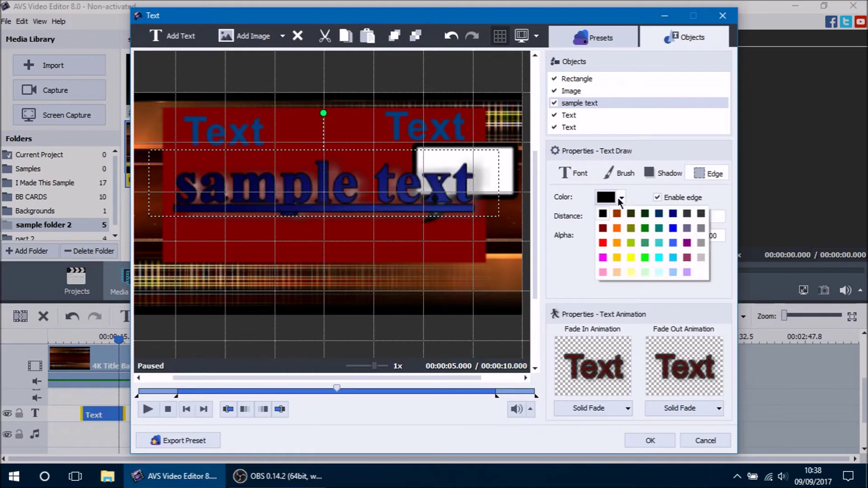
click(604, 258)
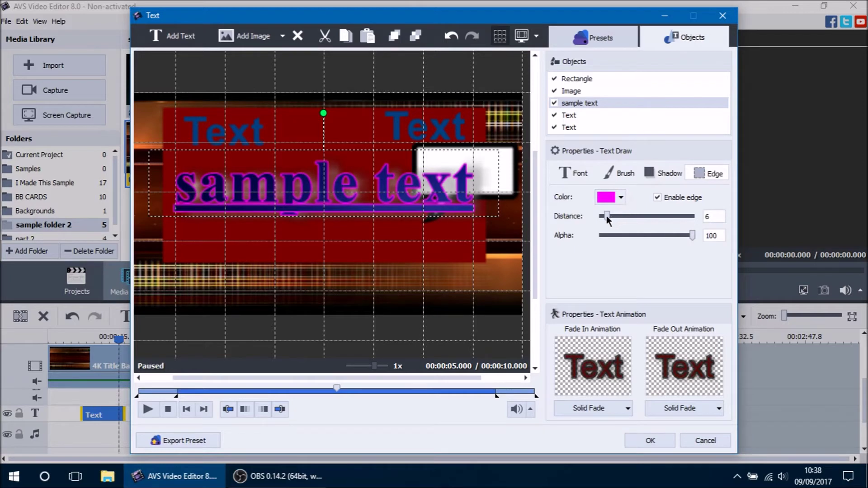
drag(607, 216, 711, 219)
drag(770, 216, 623, 221)
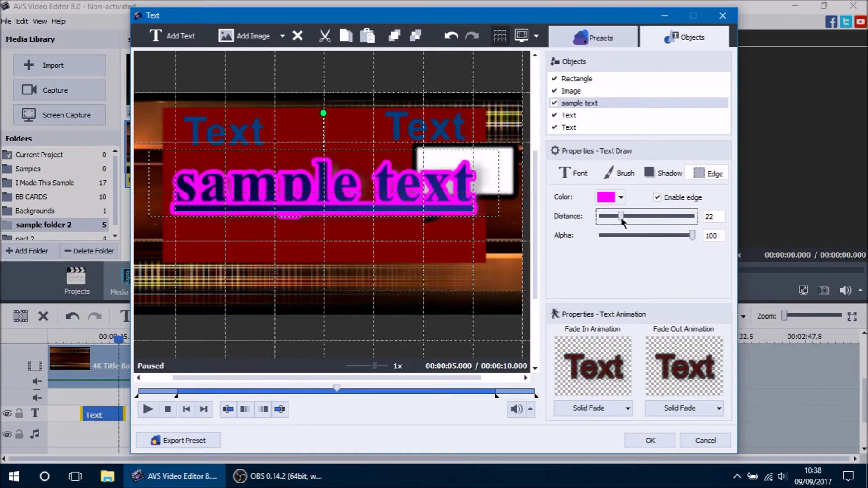
Step: Lower the edge's Alpha to 1, switch the edge off and on, and restore Alpha to 100
click(694, 237)
drag(694, 237, 584, 236)
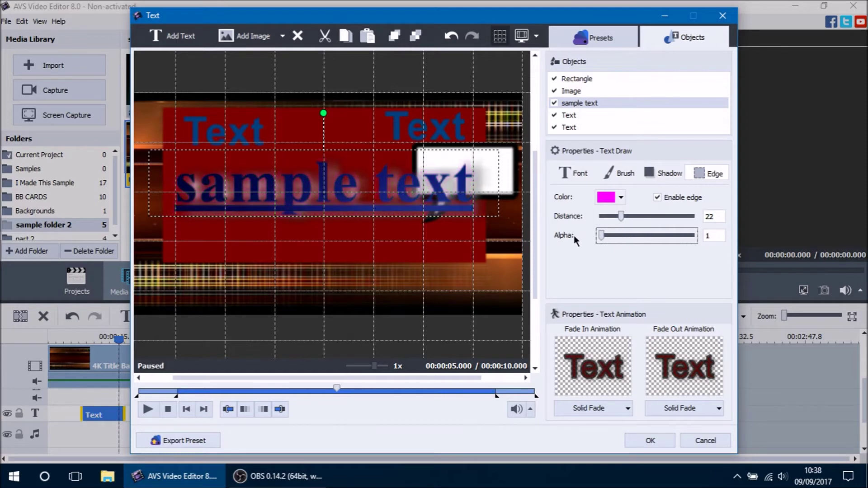
click(658, 197)
click(658, 198)
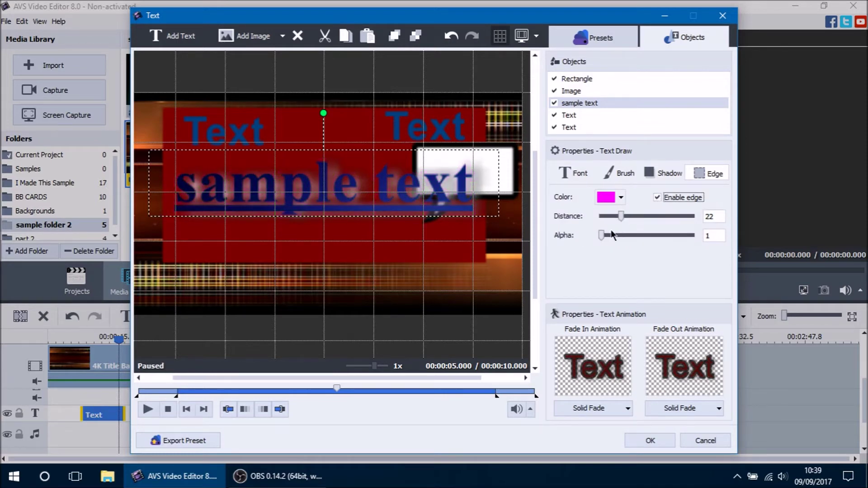
drag(602, 236, 713, 235)
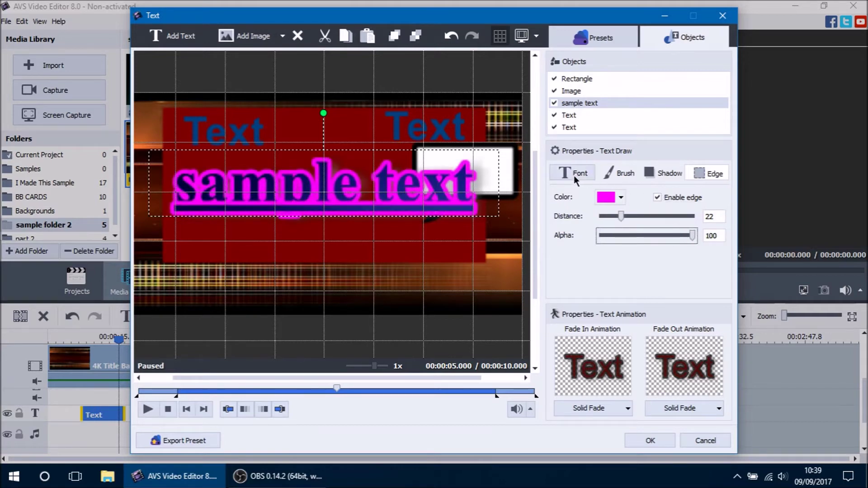
Step: Return the brush of "sample text" to the violet-to-yellow gradient and go back to its edge settings
click(574, 174)
click(623, 176)
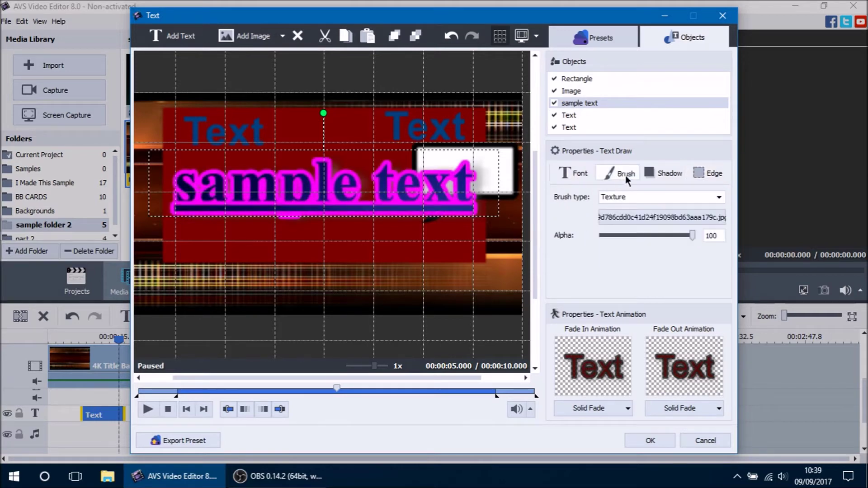
click(709, 173)
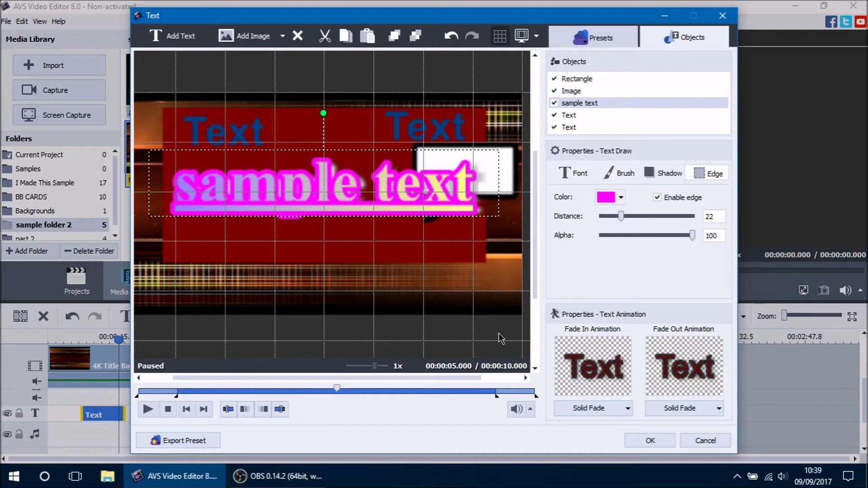
Step: Show the font properties of "sample text" and move the text slightly down over the red rectangle
click(577, 175)
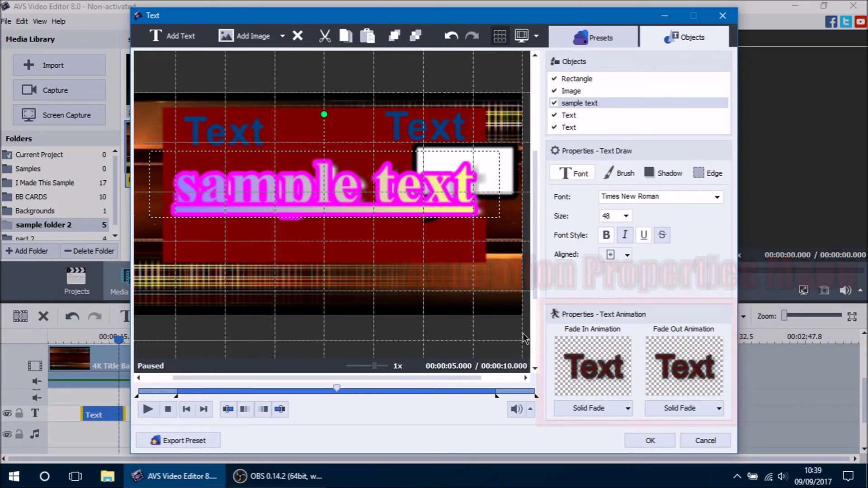
mouse_move(330, 170)
mouse_down()
mouse_move(335, 204)
mouse_move(332, 172)
mouse_up()
mouse_move(594, 380)
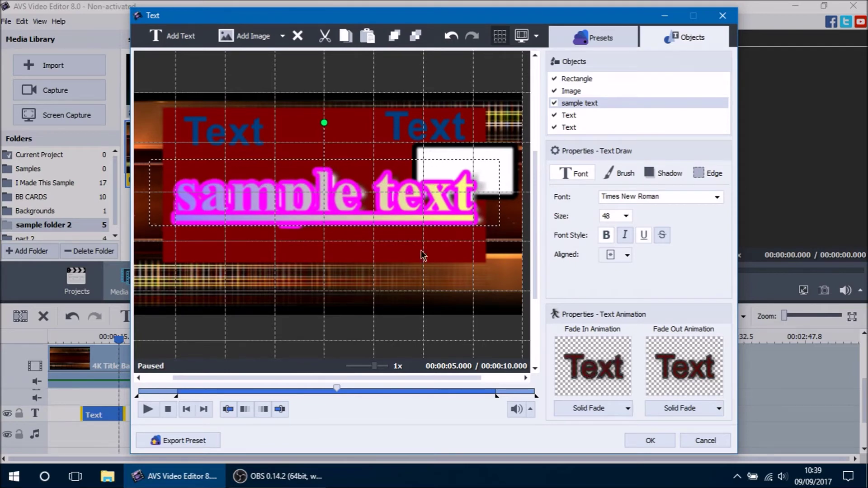
Step: Set the fade-in animation of "sample text" to AppearShade
mouse_move(676, 375)
click(628, 409)
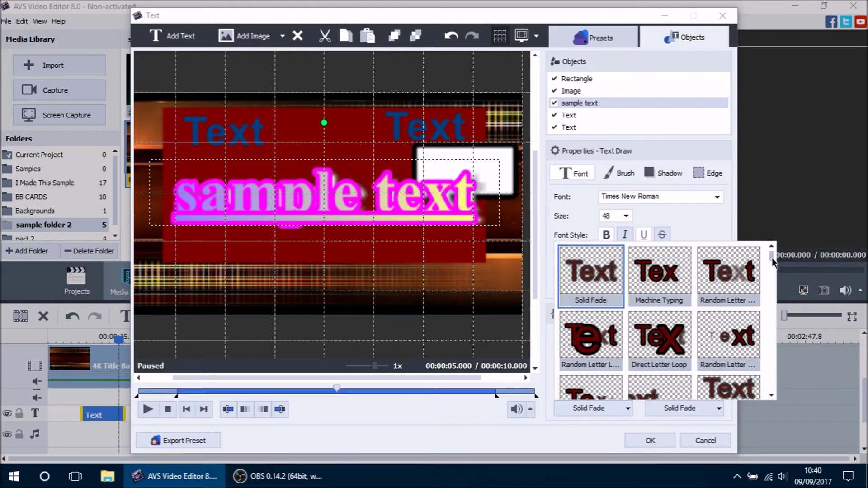
drag(772, 257, 777, 315)
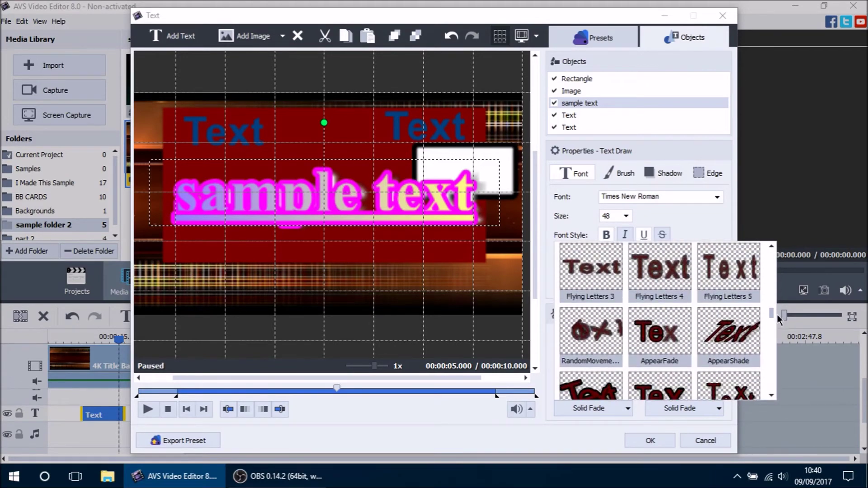
click(744, 333)
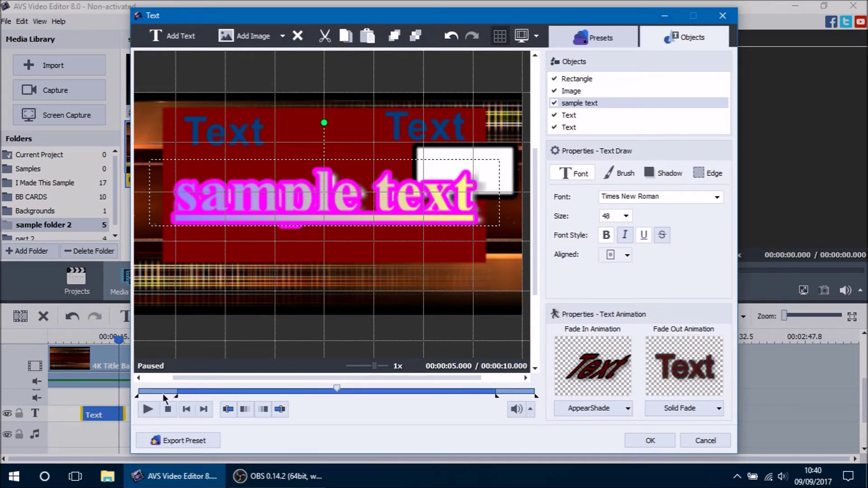
Step: Preview the AppearShade fade-in and try ending the fade-in at 00:00:03.006 and at 00:00:05.659
click(163, 390)
drag(163, 391, 203, 393)
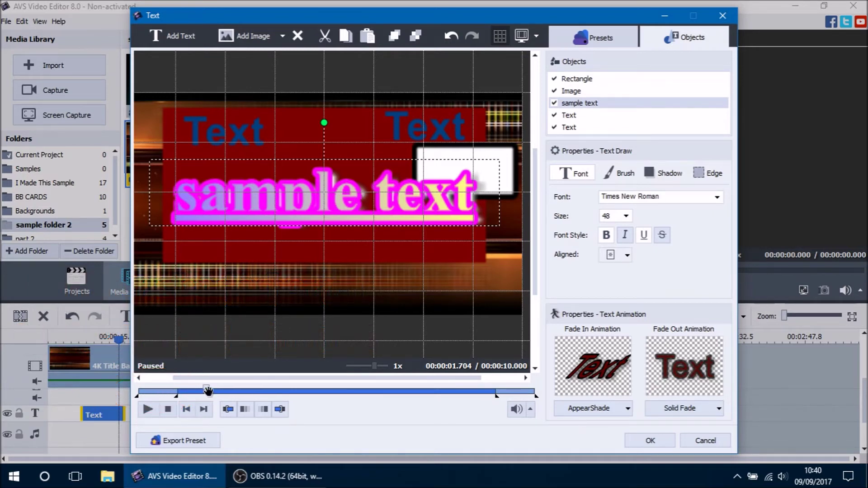
drag(208, 391, 190, 386)
drag(189, 386, 258, 402)
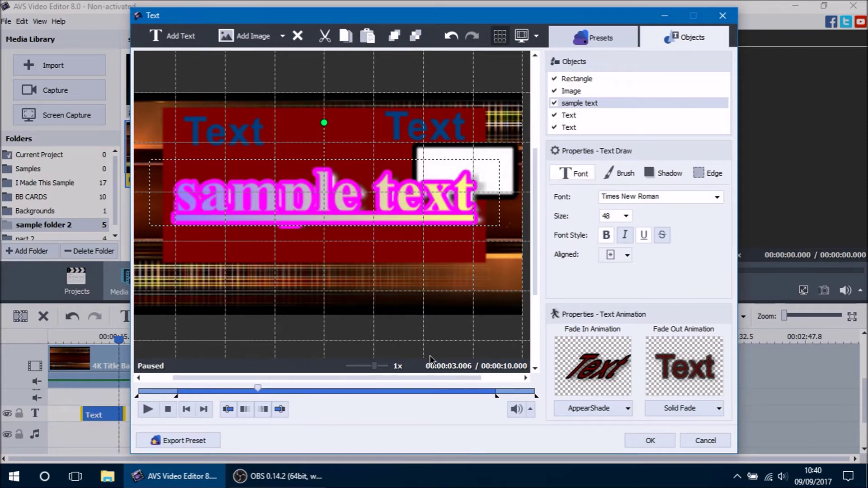
click(245, 409)
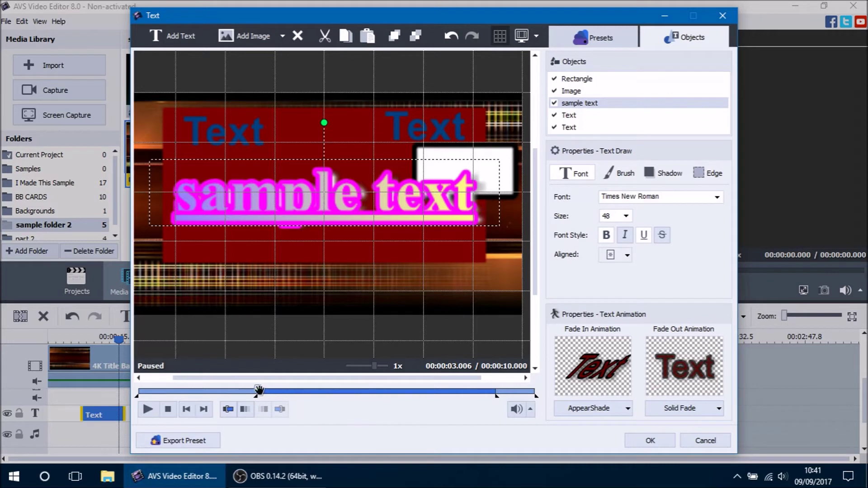
drag(259, 390, 363, 390)
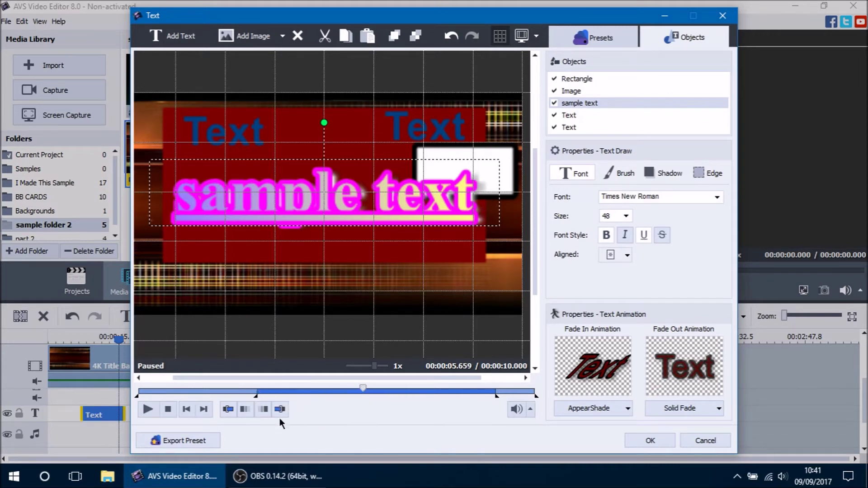
click(244, 409)
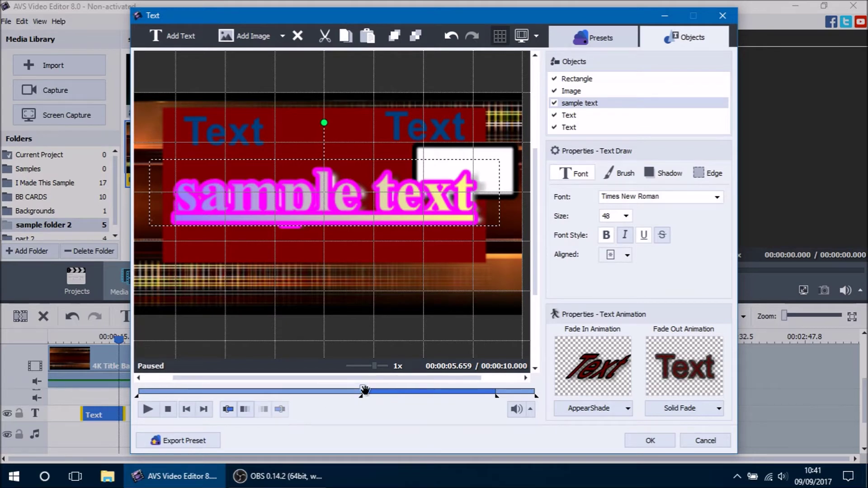
Step: Set the fade-in of "sample text" to end at 00:00:02.058 and the fade-out to start at 00:00:07.267
drag(365, 390, 222, 389)
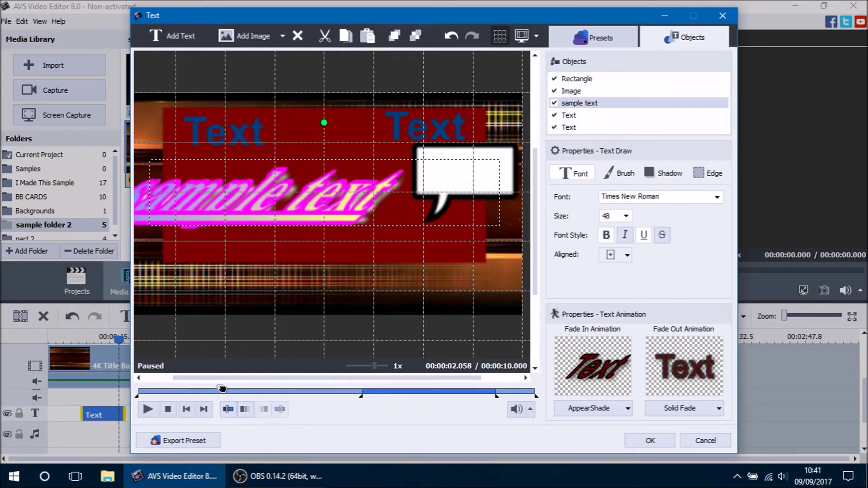
click(247, 414)
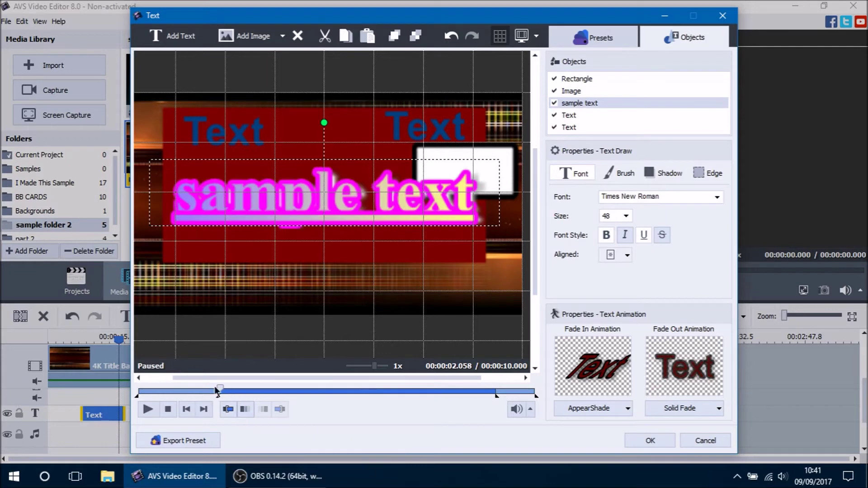
drag(218, 387, 427, 392)
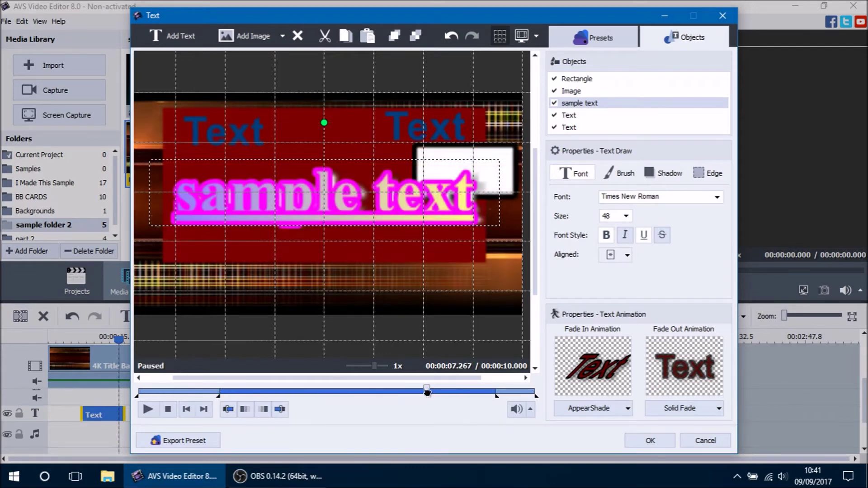
click(262, 410)
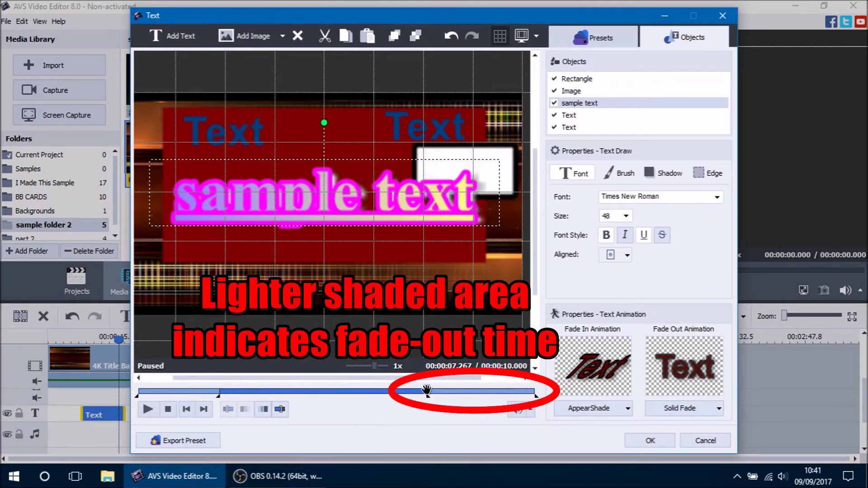
Step: Look through the other fade-in animations available for "sample text"
drag(427, 390, 335, 388)
click(584, 407)
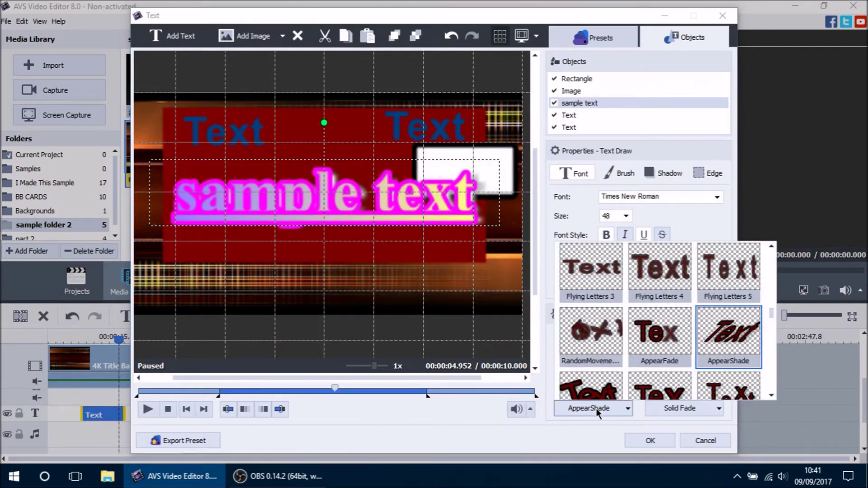
scroll(771, 319, down, 2)
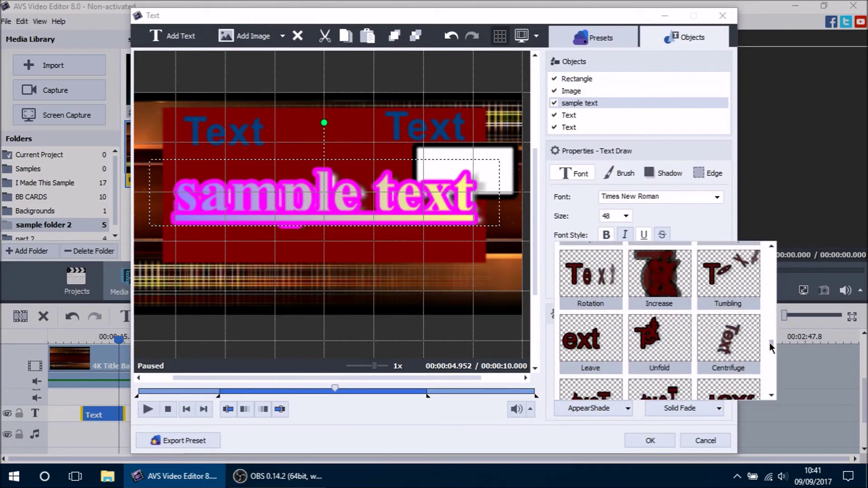
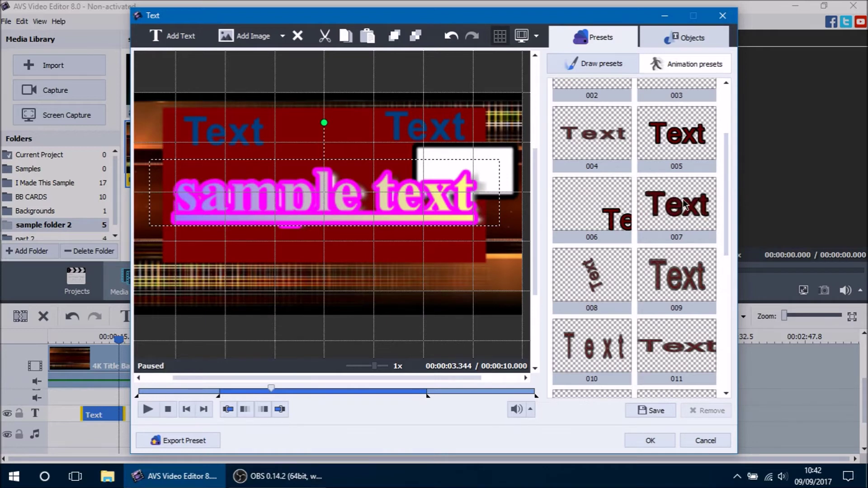
Step: Pick animation preset 013 from the animation presets and apply it to "sample text"
drag(725, 191, 726, 248)
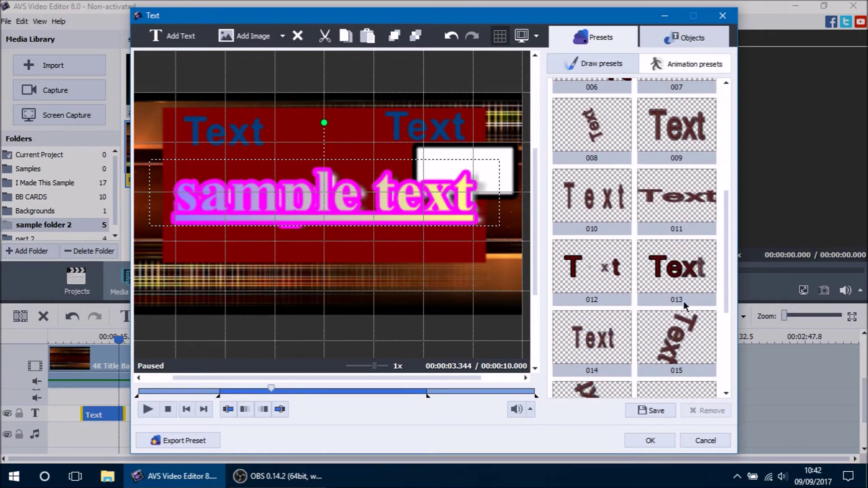
click(683, 274)
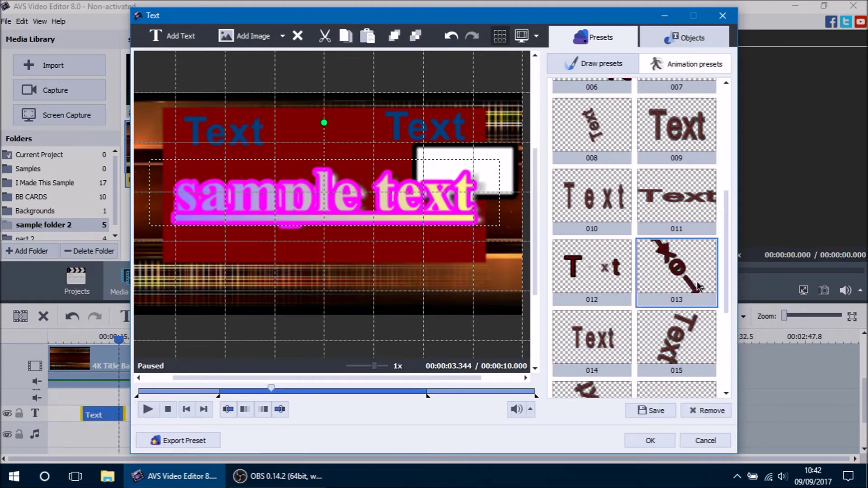
drag(693, 278, 373, 191)
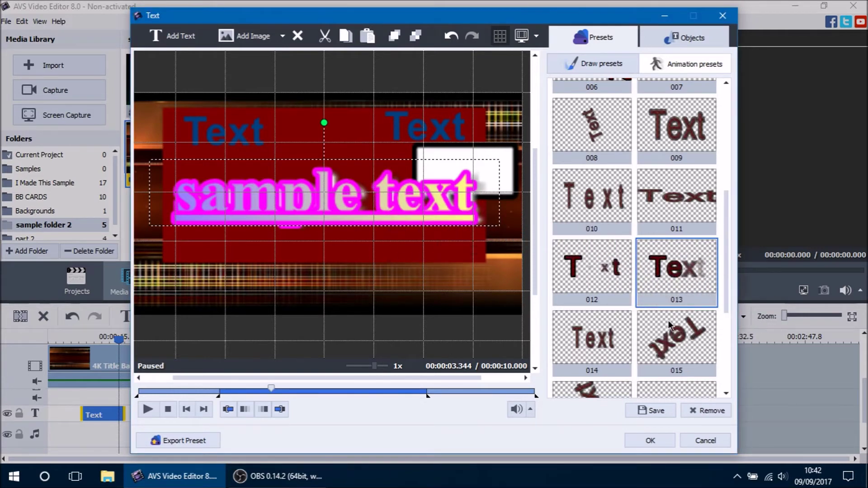
Step: Go to 00:00:04.260 and change the fade-in animation of "sample text" to AppearShade
drag(270, 388, 307, 389)
click(684, 37)
click(605, 409)
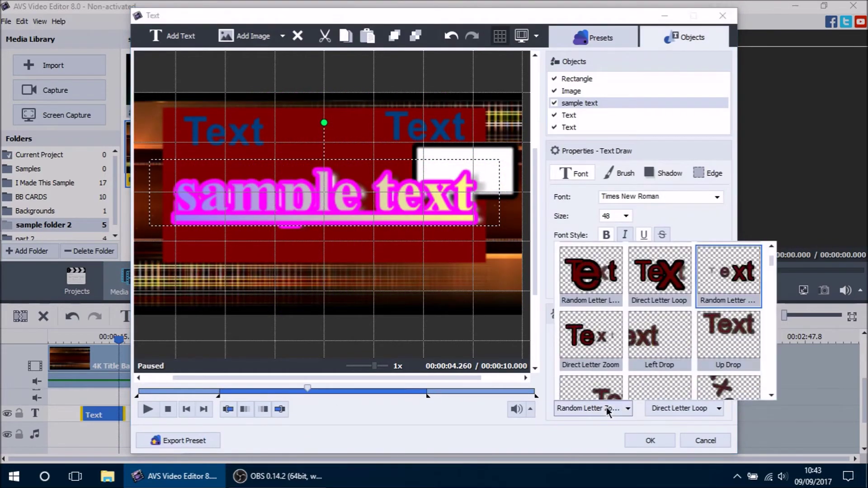
scroll(704, 348, down, 3)
click(706, 348)
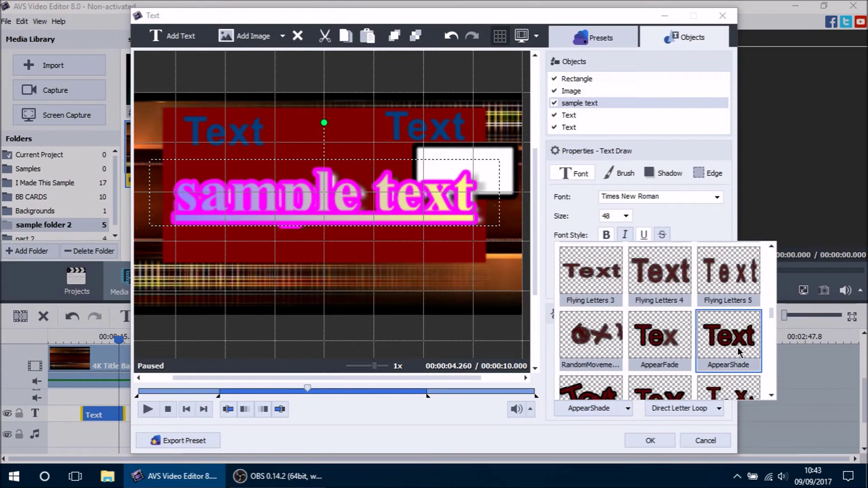
Step: Save the animation settings of "sample text" as an animation preset named "sample preset"
click(602, 40)
scroll(660, 119, down, 5)
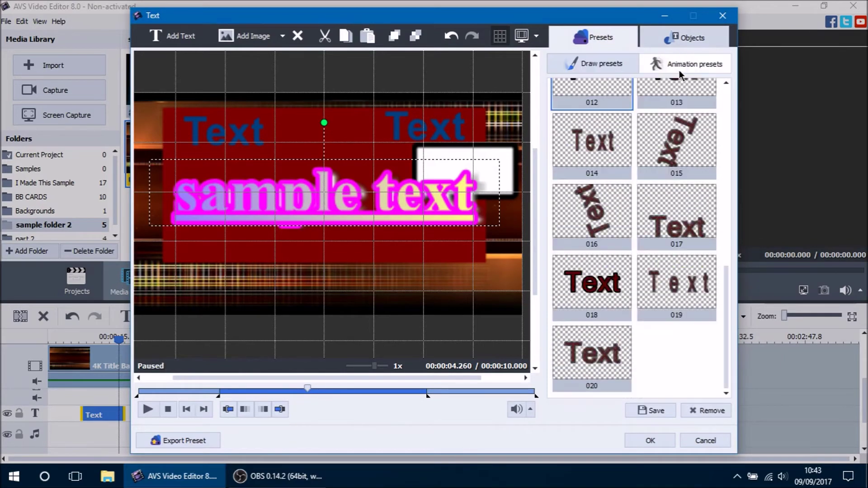
click(655, 410)
text(sample preset)
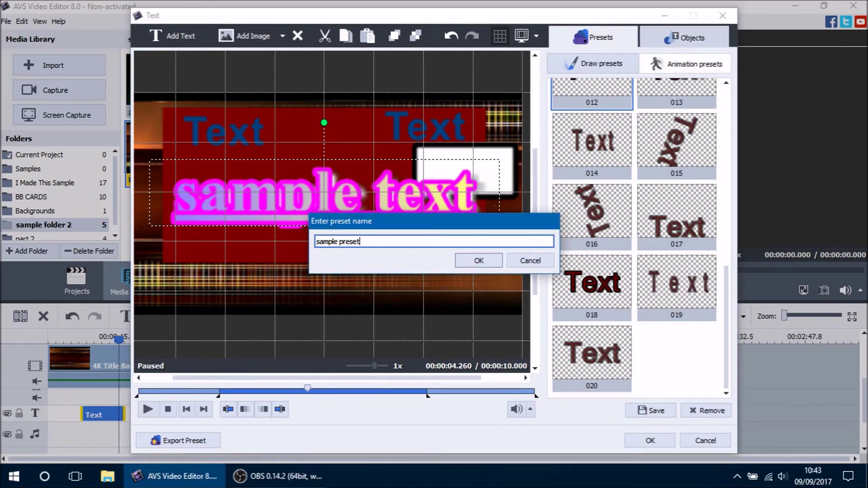
key(Return)
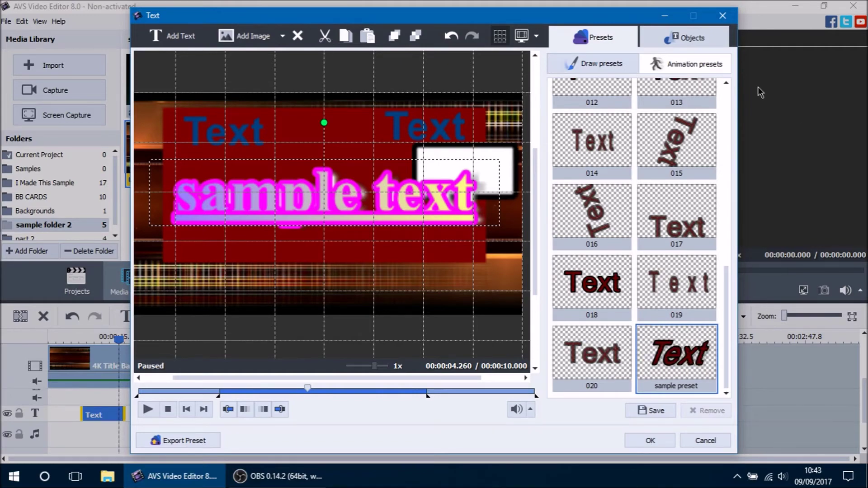
Step: Apply draw preset 035 and then draw preset 037 to "sample text", and move the text slightly down
click(624, 67)
drag(725, 107, 714, 295)
click(691, 233)
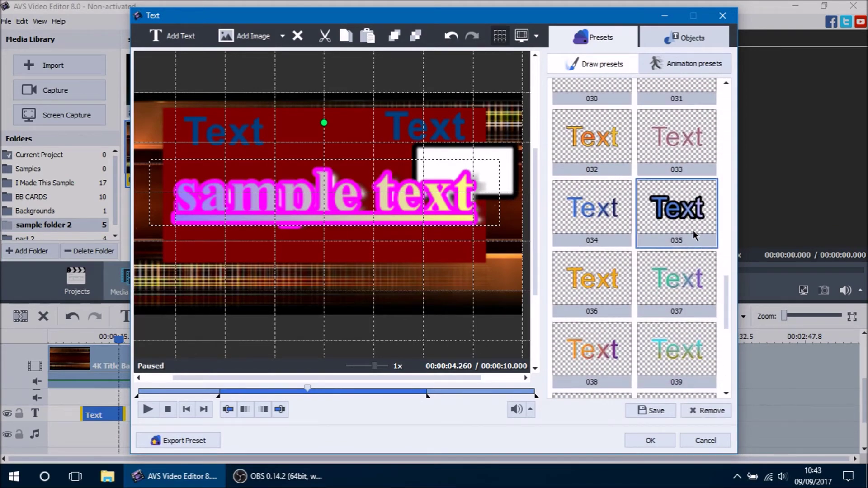
drag(695, 216, 404, 215)
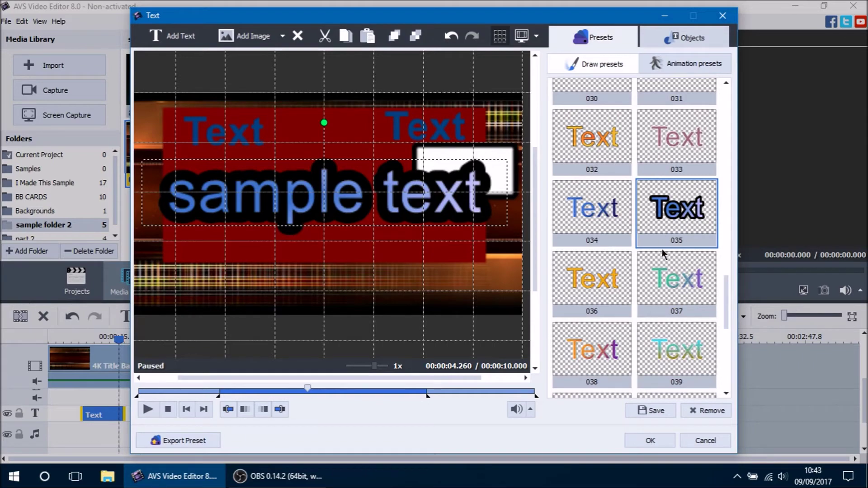
double_click(701, 310)
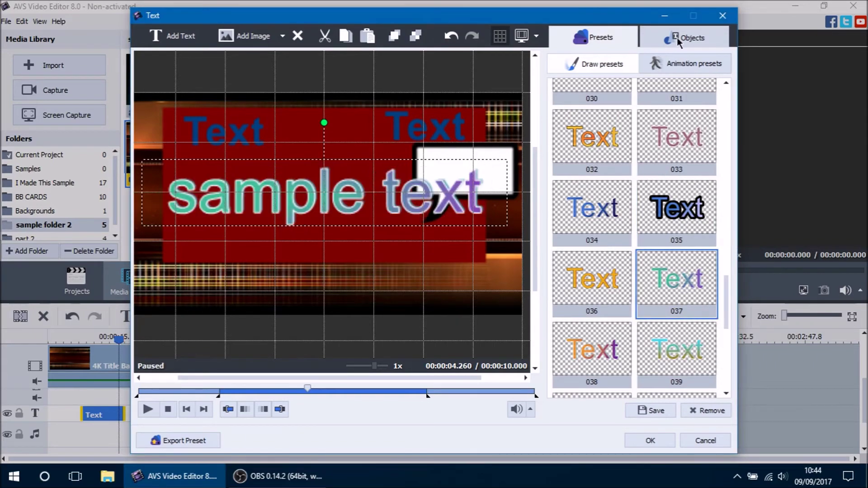
click(678, 41)
drag(337, 162, 340, 185)
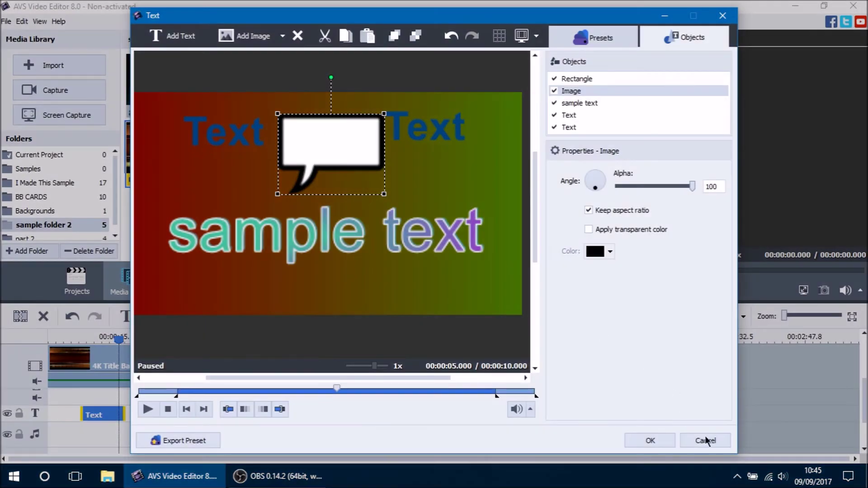
Step: Discard the text edits and delete the text clip from the timeline
click(706, 440)
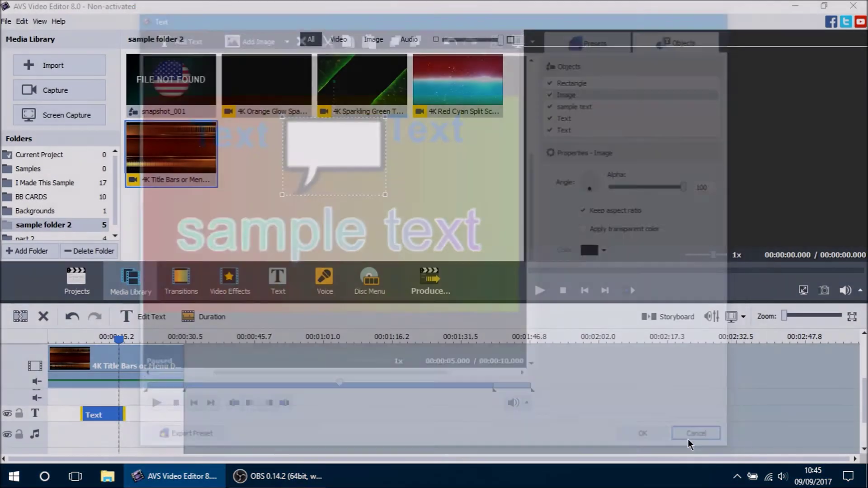
drag(119, 339, 81, 340)
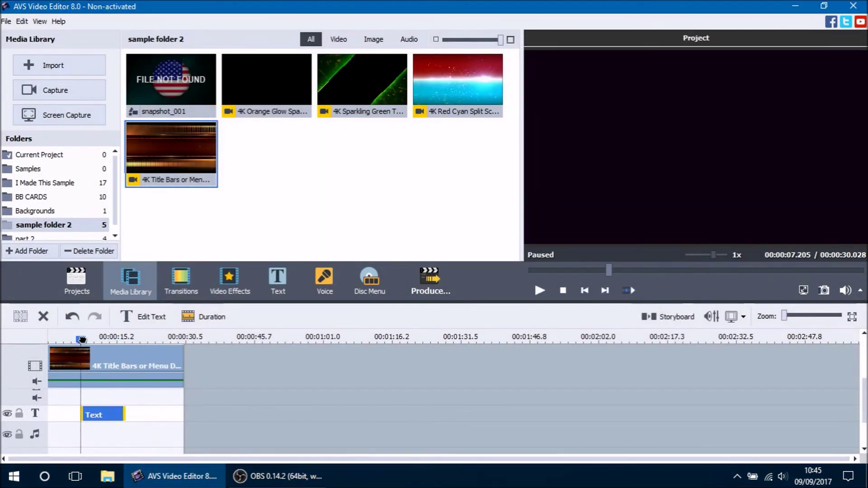
right_click(98, 413)
click(141, 406)
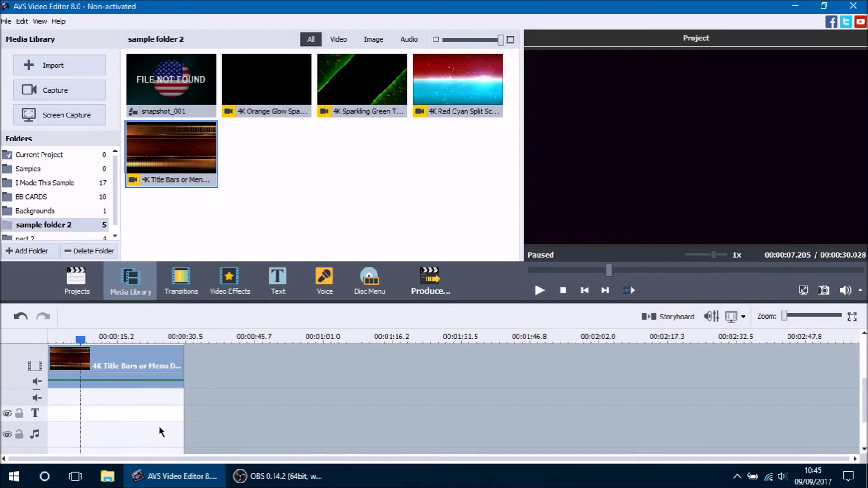
Step: Place the Simple 05 text on the text track at about 00:00:07.2 and shorten its clip
click(280, 287)
drag(463, 89, 84, 414)
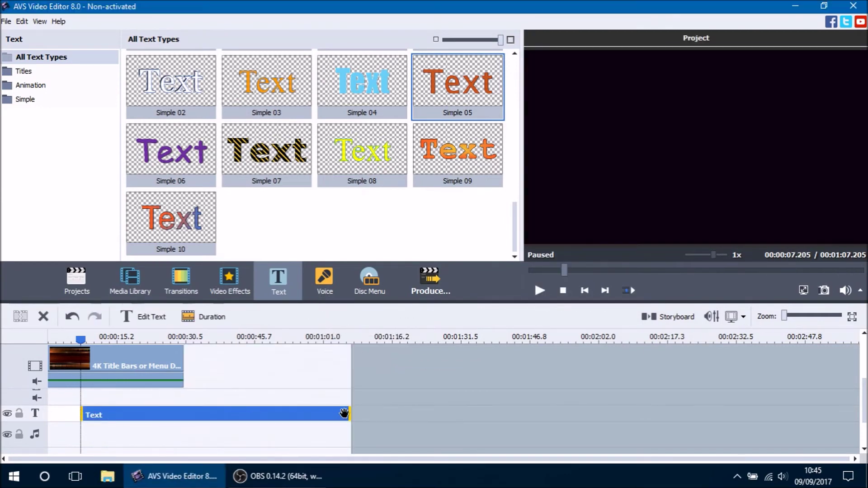
drag(344, 413, 282, 413)
Step: Set the Simple 05 text clip's duration to 10 seconds and move the clip to the start of the timeline
click(227, 320)
click(450, 223)
text(10)
key(Return)
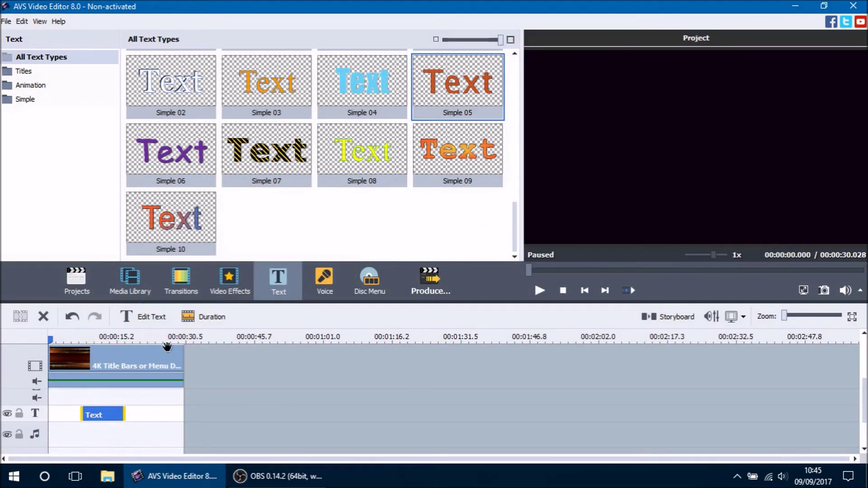
drag(107, 417, 75, 416)
Step: Open the Simple 05 text clip for editing, set its font size to 24 and move the text toward the top of the frame
click(141, 316)
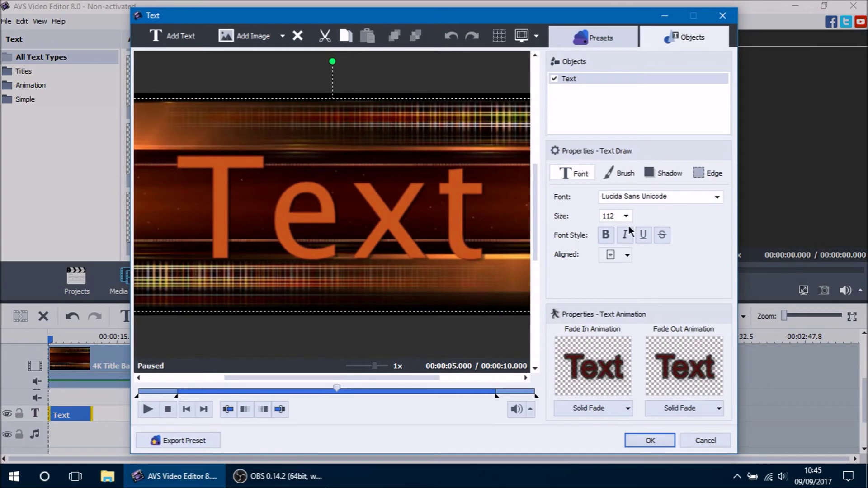
click(627, 216)
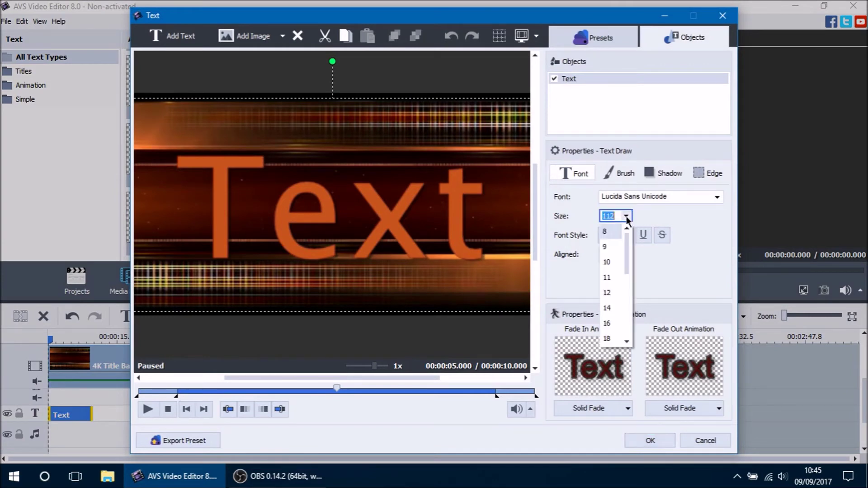
drag(628, 254, 630, 281)
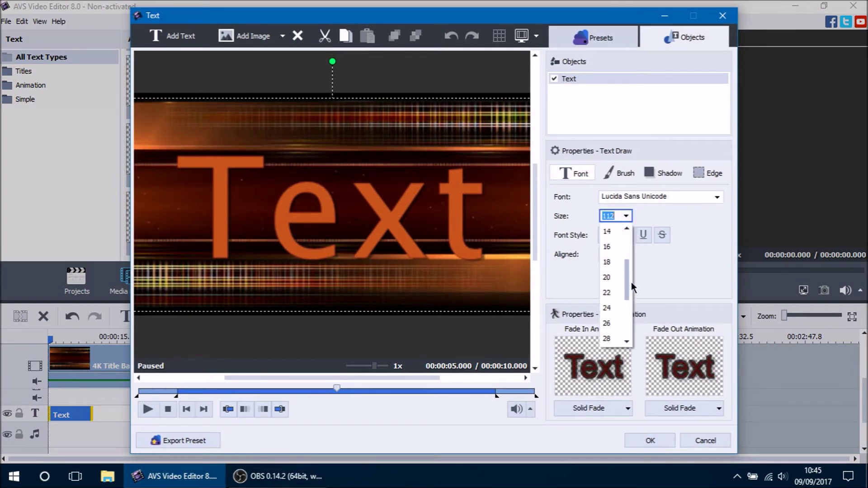
click(613, 307)
drag(358, 207, 361, 159)
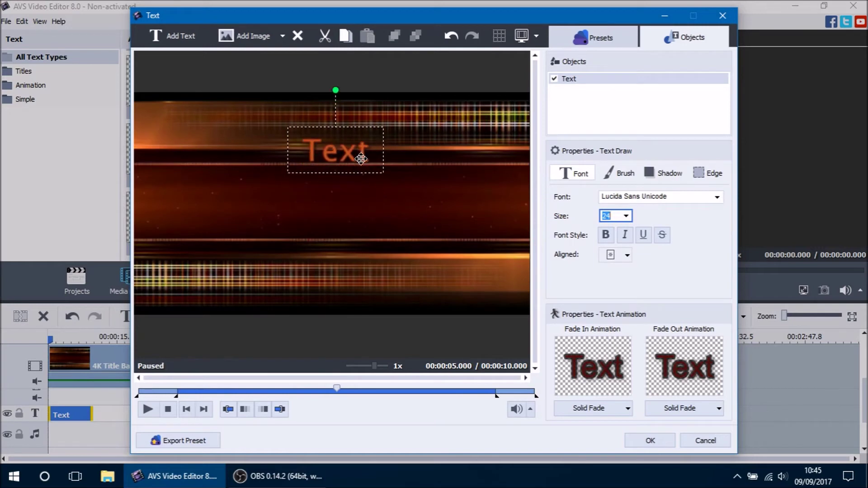
Step: Replace the placeholder text with "AVS Video Editor" and reposition it near the top of the frame
double_click(363, 157)
key(ctrl+a)
text(AVS Video Editor)
click(376, 202)
click(368, 169)
mouse_move(354, 151)
mouse_down()
mouse_move(357, 205)
mouse_move(365, 150)
mouse_up()
Step: Change the title's brush to a gradient from magenta to white and nudge the title slightly down
click(621, 173)
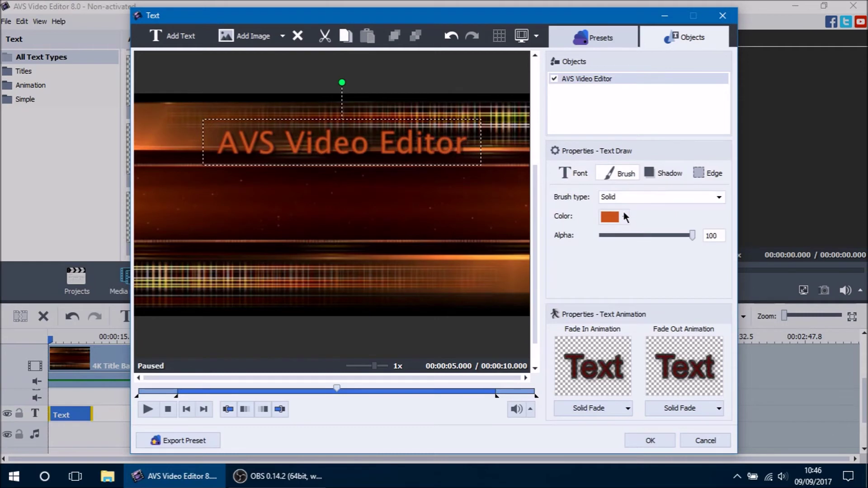
click(626, 217)
click(607, 276)
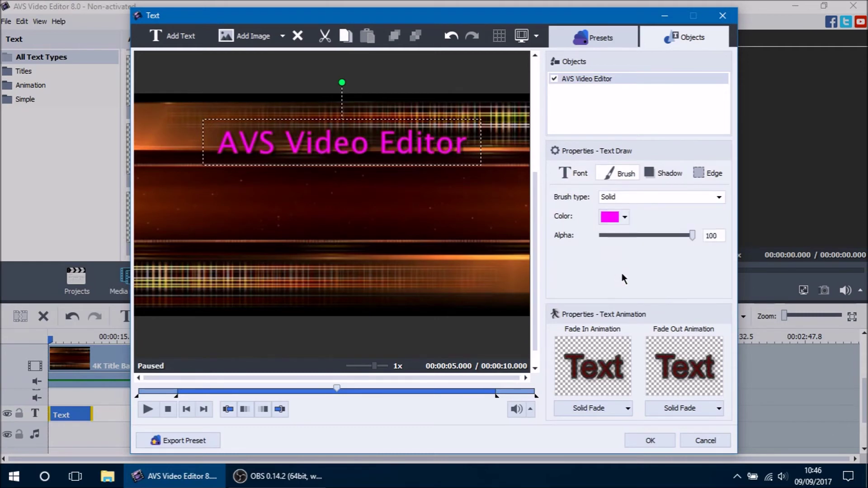
click(694, 203)
click(666, 231)
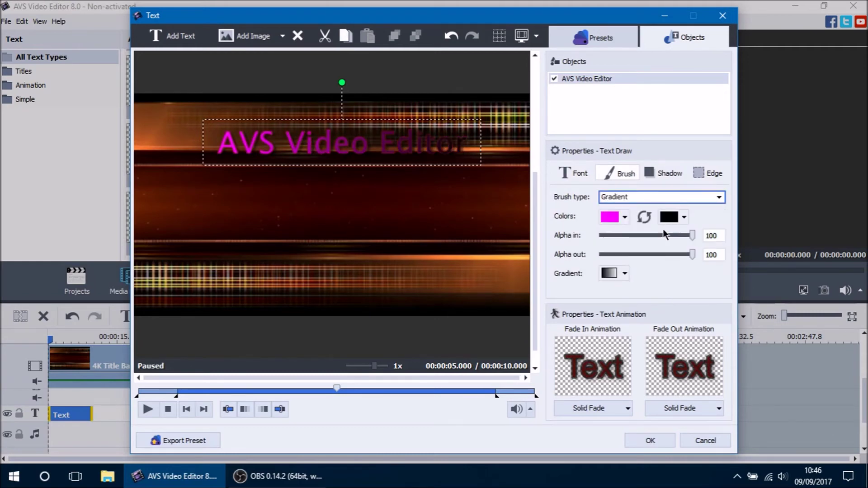
drag(393, 139, 393, 143)
click(684, 218)
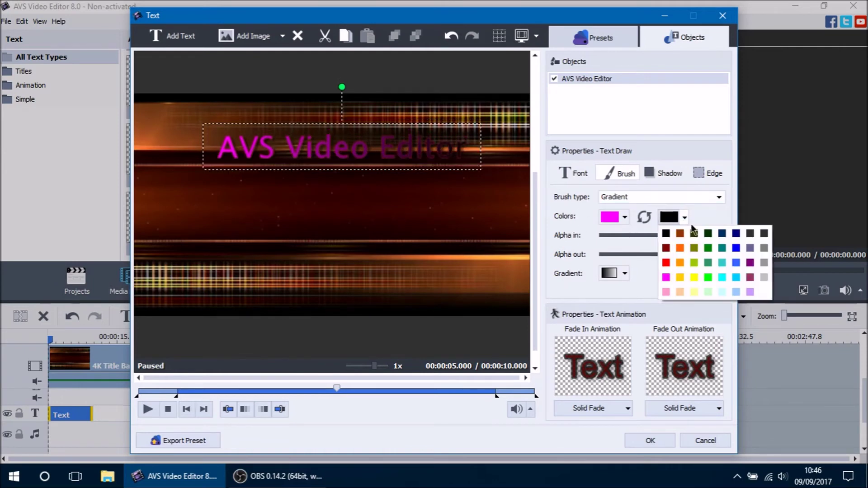
click(767, 294)
drag(428, 158, 429, 159)
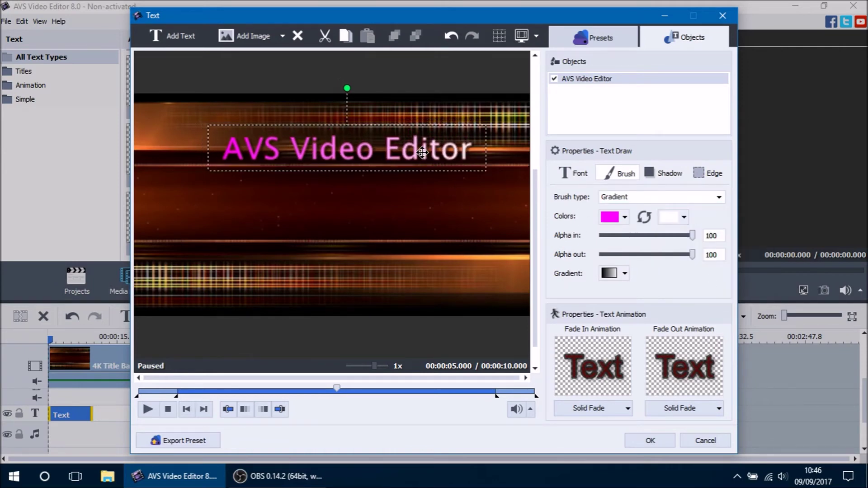
Step: Try the radial and vertical gradient styles on the title, then return to the horizontal gradient
click(629, 275)
click(704, 293)
click(625, 274)
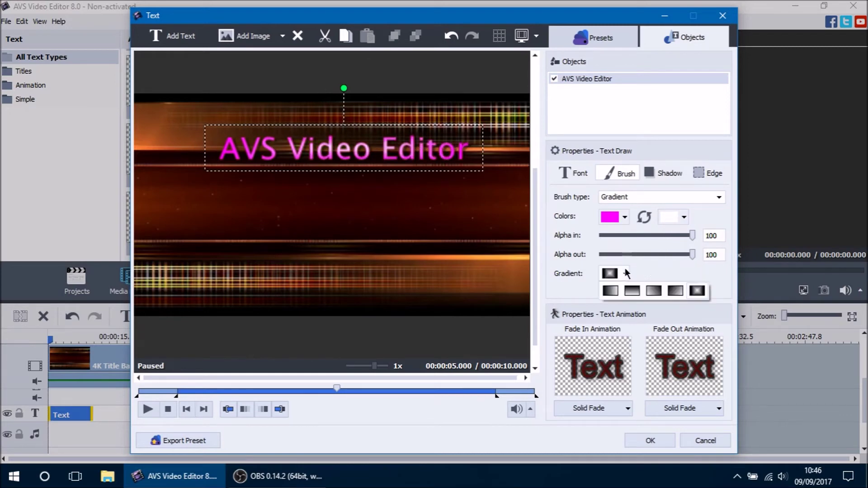
click(629, 293)
drag(352, 154, 351, 150)
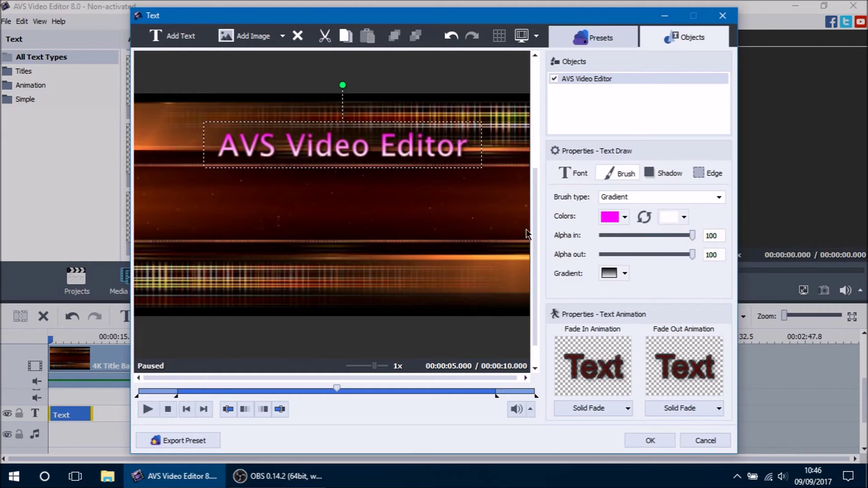
click(627, 274)
click(609, 293)
Step: Centre the title near the top of the frame with the grid shown and set its font to MV Boli
drag(400, 160, 388, 129)
click(499, 36)
click(574, 173)
click(704, 196)
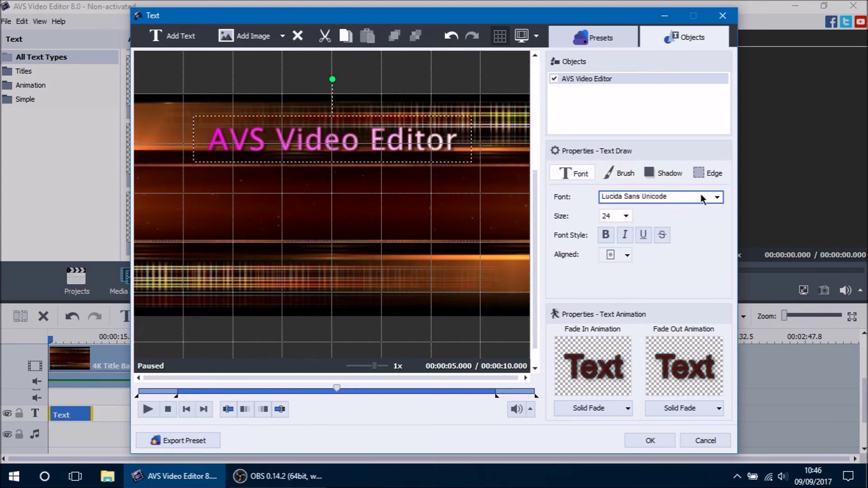
scroll(719, 253, down, 5)
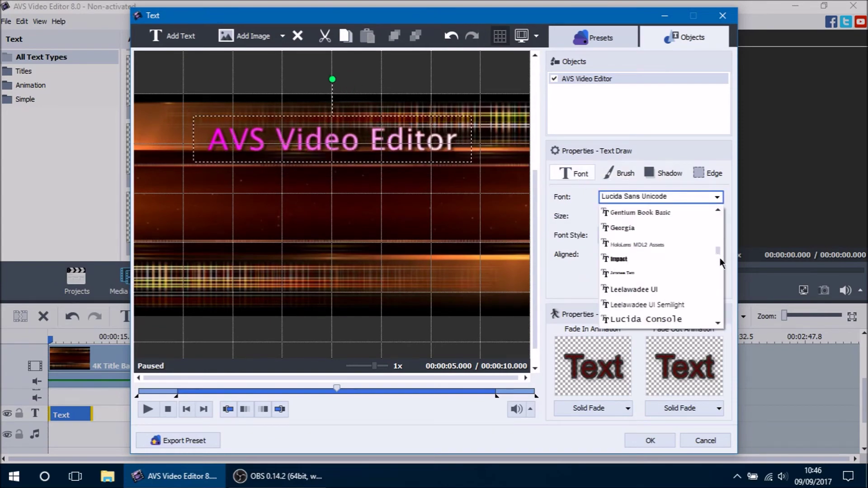
click(720, 257)
drag(384, 135, 382, 138)
Step: Make the title bold and recentre it against the grid
click(606, 236)
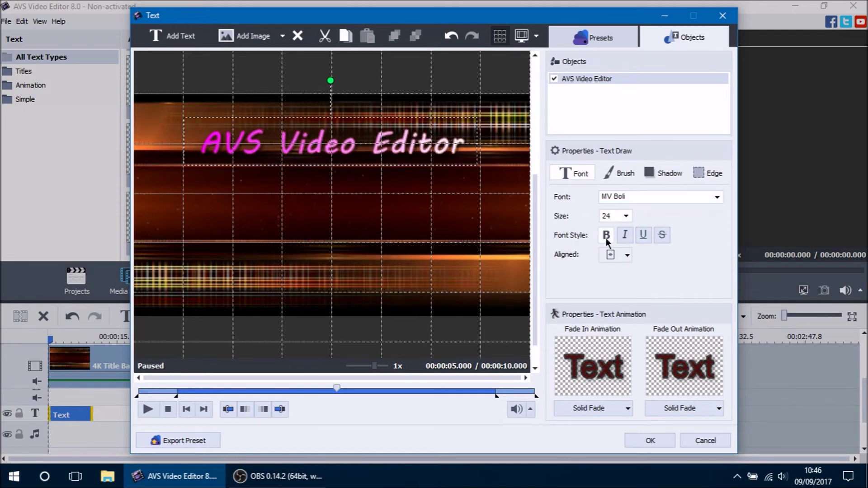
click(625, 235)
drag(377, 131, 379, 132)
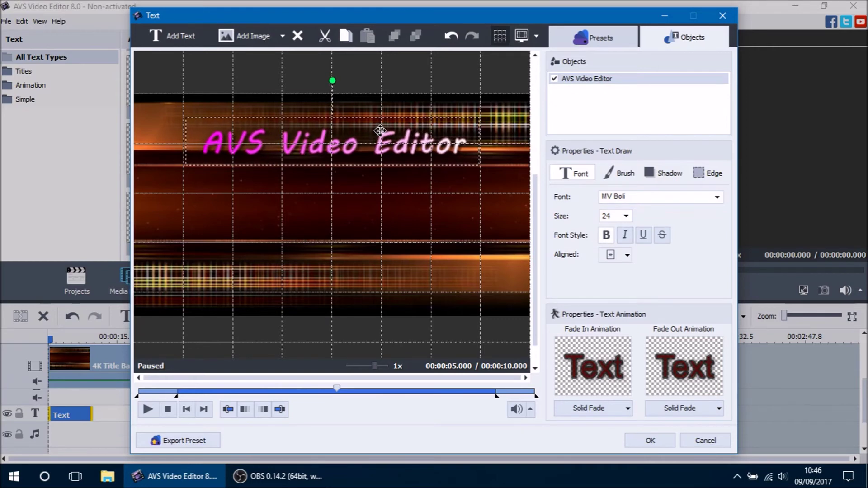
Step: Set the title's font size to 30 and move the title slightly up
click(627, 216)
click(619, 277)
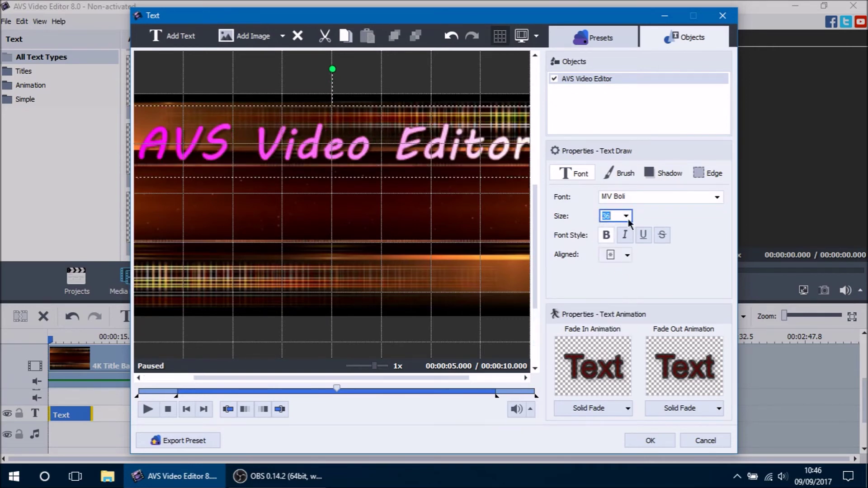
text(0)
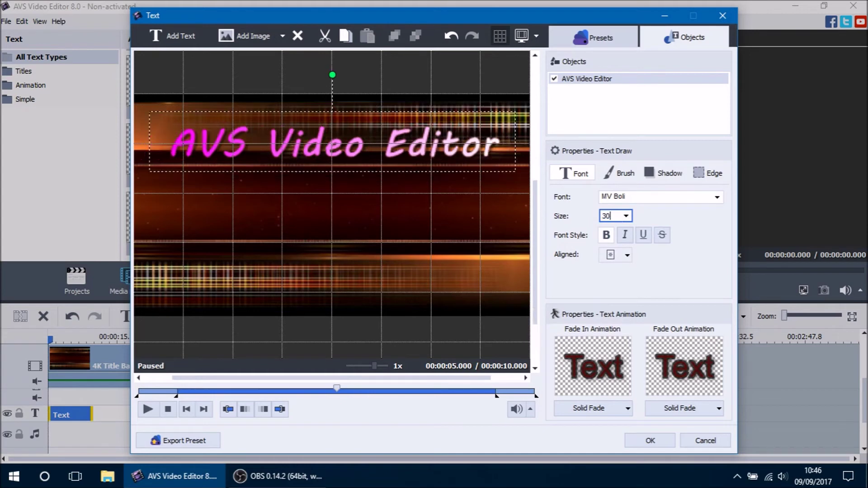
drag(377, 143, 376, 134)
Step: Set the title's shadow to white with alpha 100 and blur 10
click(672, 176)
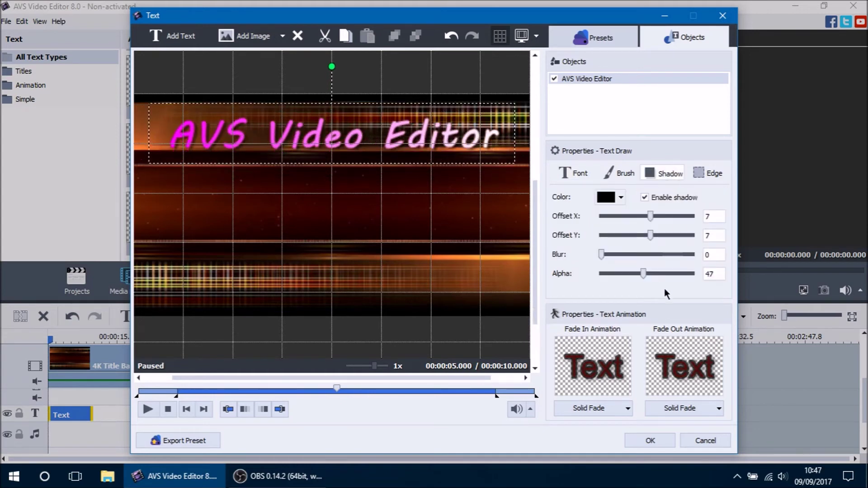
drag(645, 277, 702, 277)
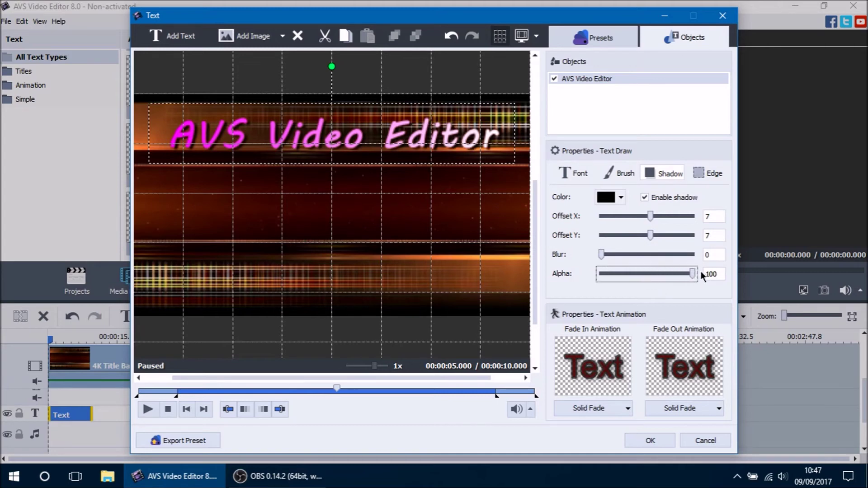
drag(609, 255, 620, 254)
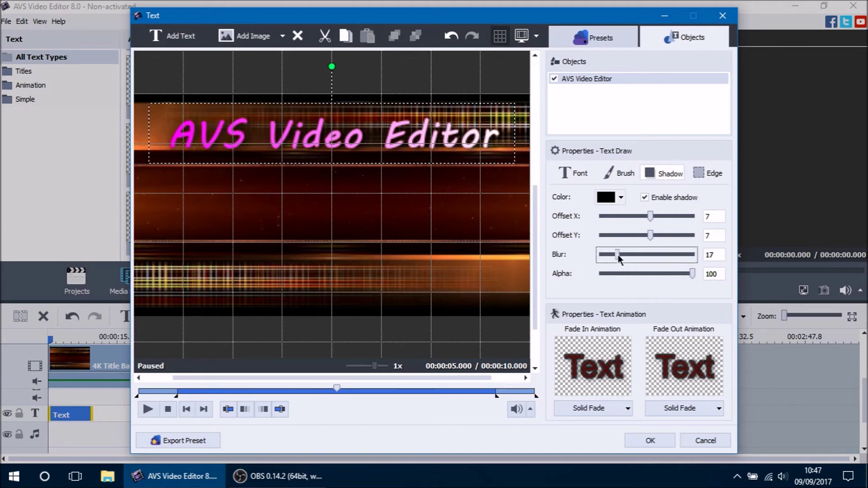
click(620, 197)
click(701, 273)
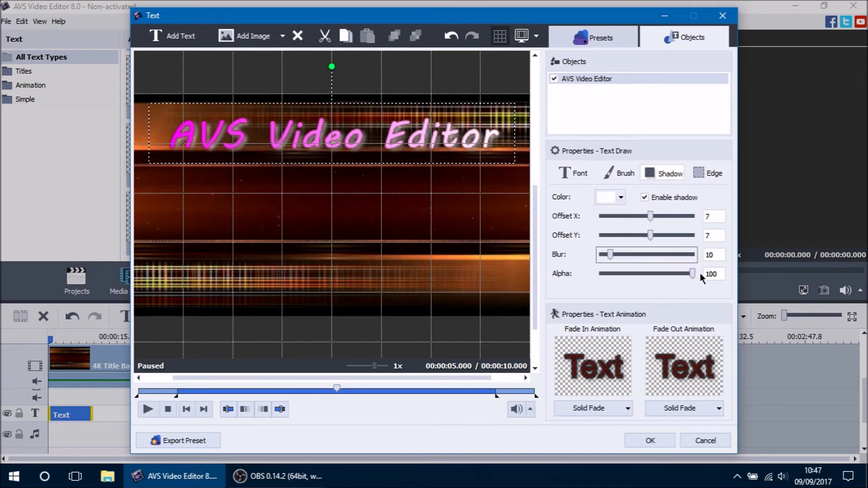
Step: Set the title shadow's X and Y offsets to 0 and its colour to black
double_click(711, 217)
text(0)
double_click(715, 235)
text(0)
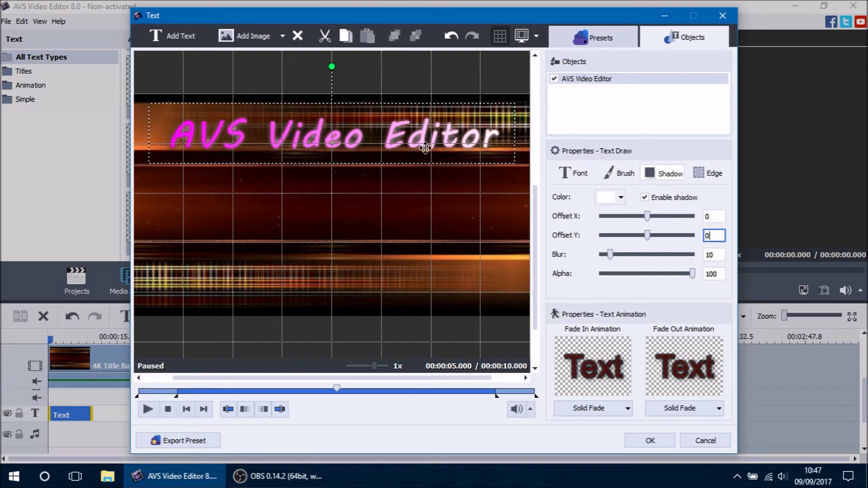
click(621, 197)
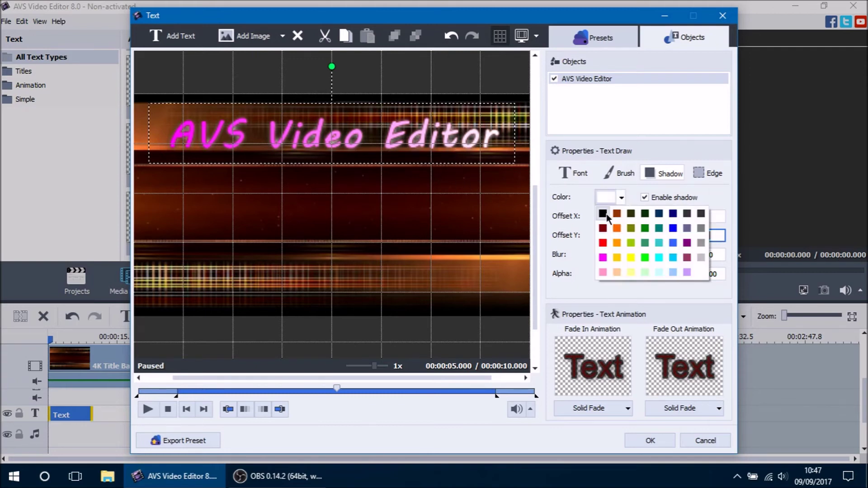
click(609, 218)
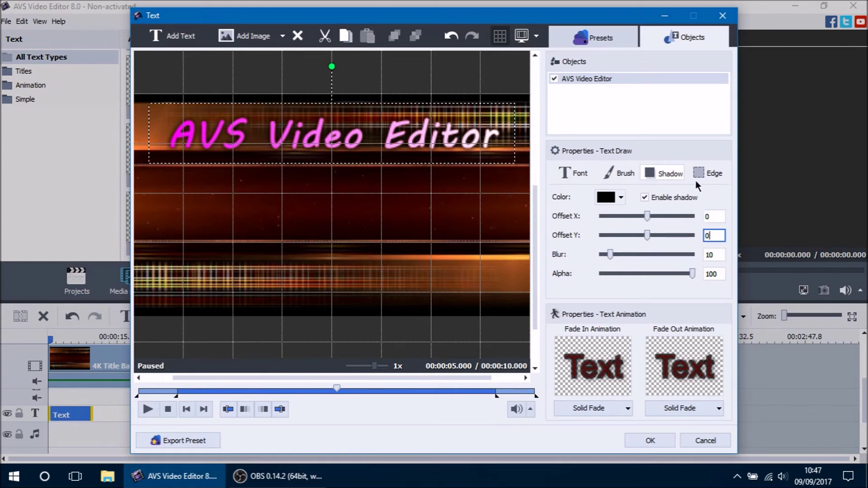
Step: Set the title's edge colour to black and increase the edge distance to 18
click(705, 180)
click(621, 198)
click(605, 219)
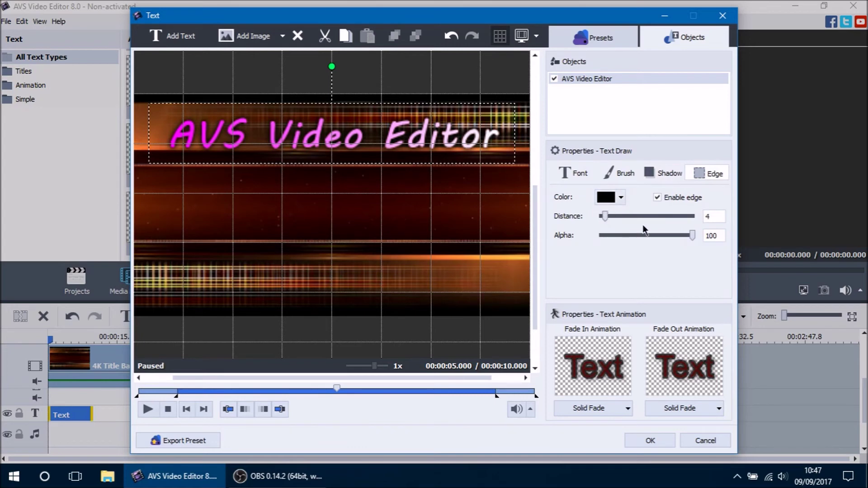
drag(605, 217, 618, 216)
Step: Try white and magenta edge colours on the title, return the edge to black and set its distance to 20
click(623, 198)
click(703, 273)
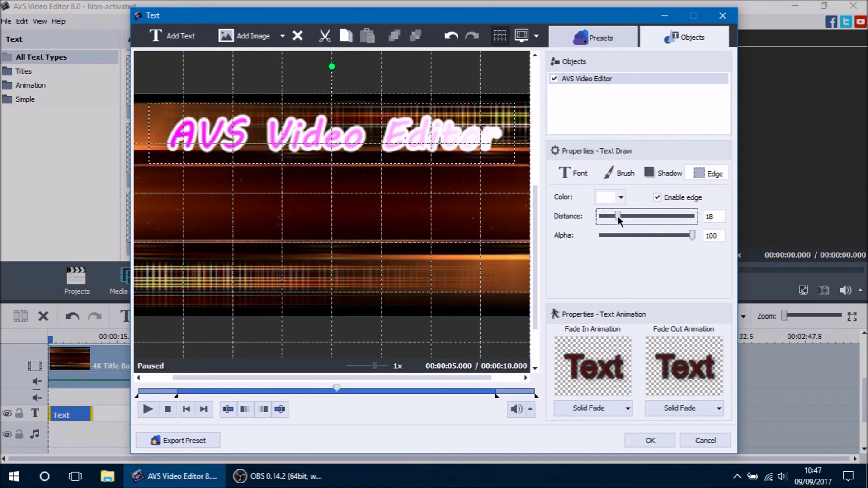
drag(617, 216, 610, 216)
click(622, 197)
click(603, 257)
click(622, 197)
click(603, 214)
drag(612, 216, 619, 216)
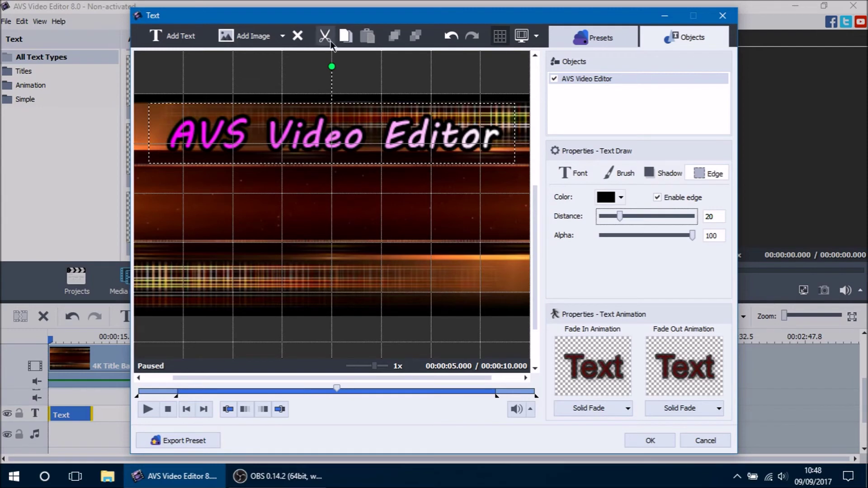
Step: Set the title's fade-in animation to Up Drop and scrub through the first second to preview it
click(579, 409)
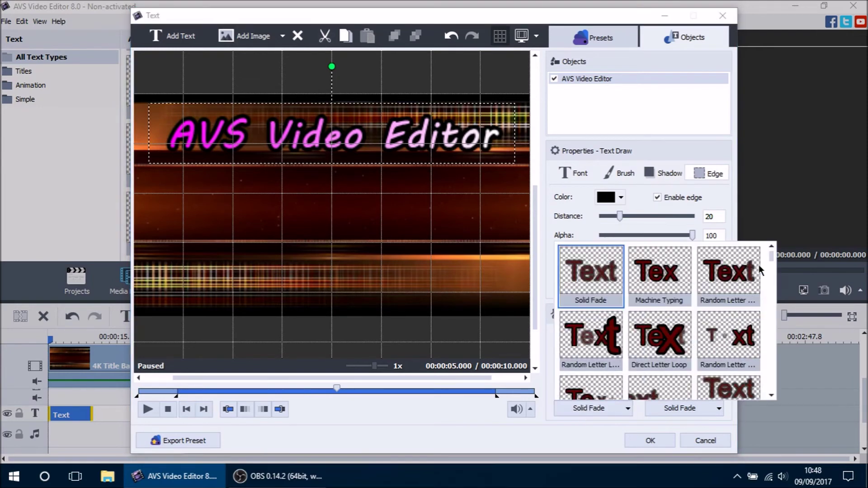
drag(771, 254, 773, 271)
click(740, 285)
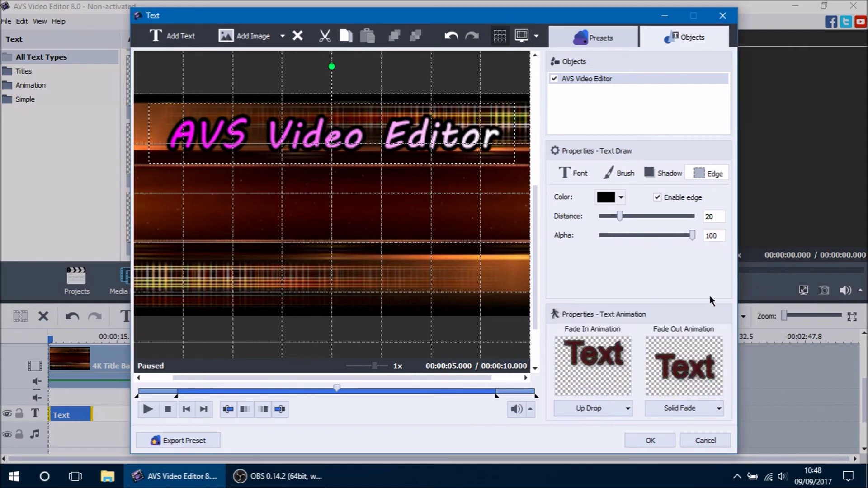
drag(136, 392, 179, 394)
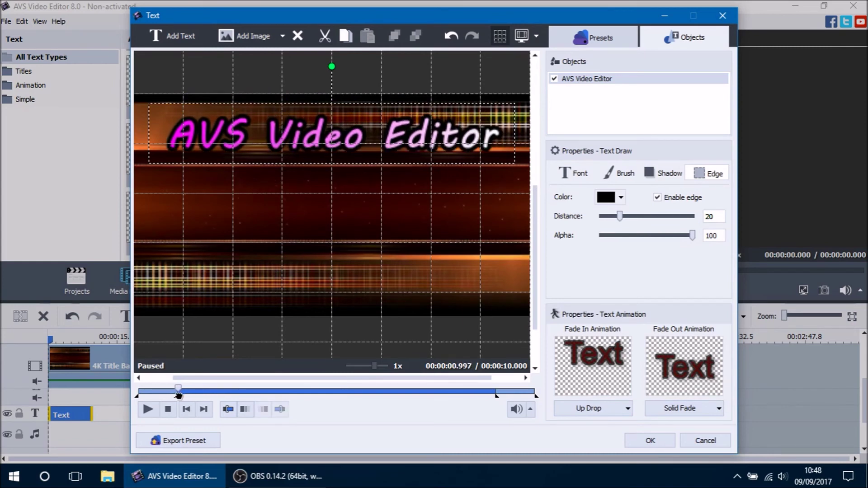
drag(178, 395, 180, 395)
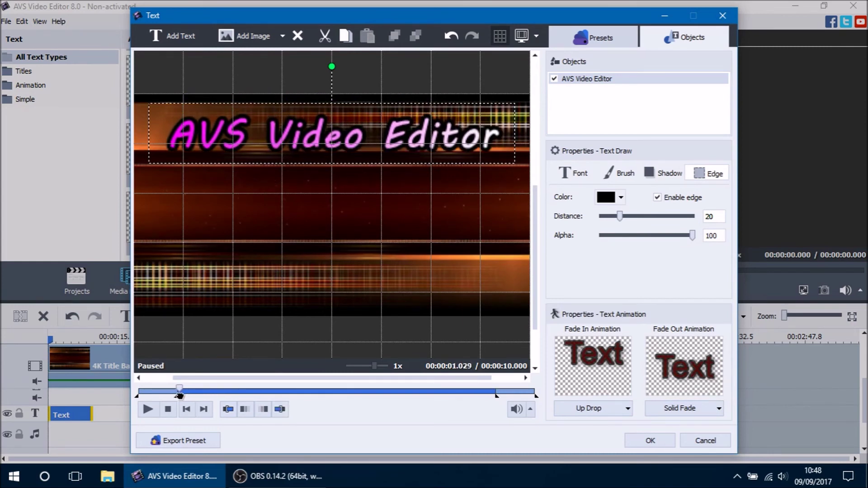
Step: Duplicate the "AVS Video Editor" title and place the copy directly below the original
click(397, 135)
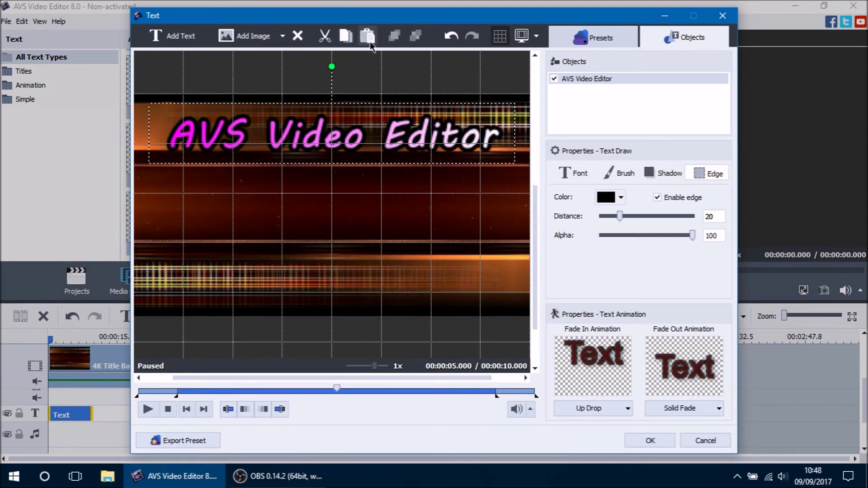
click(370, 42)
drag(353, 130, 354, 176)
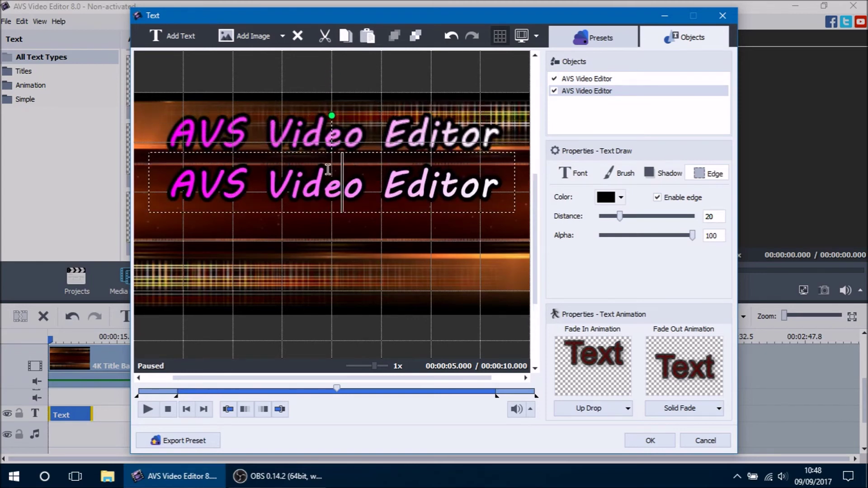
Step: Replace the duplicate's text with "8.0" and centre it under the title
triple_click(384, 184)
text(8.0)
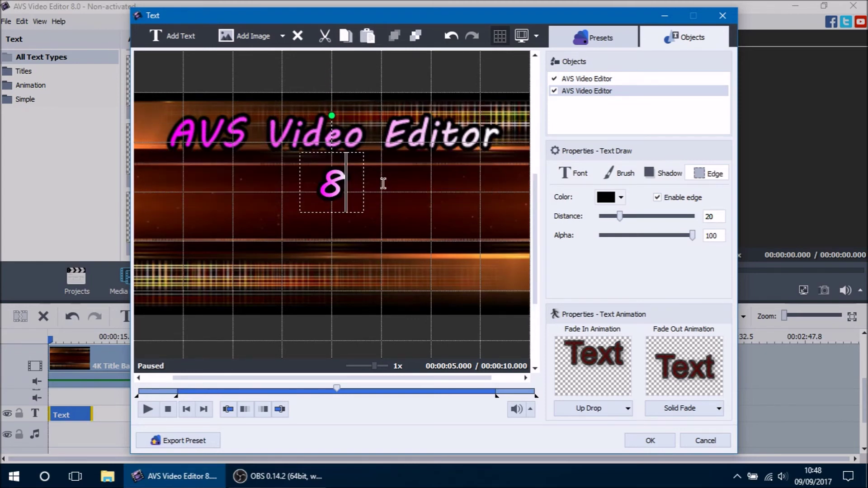
click(384, 184)
drag(359, 194, 349, 183)
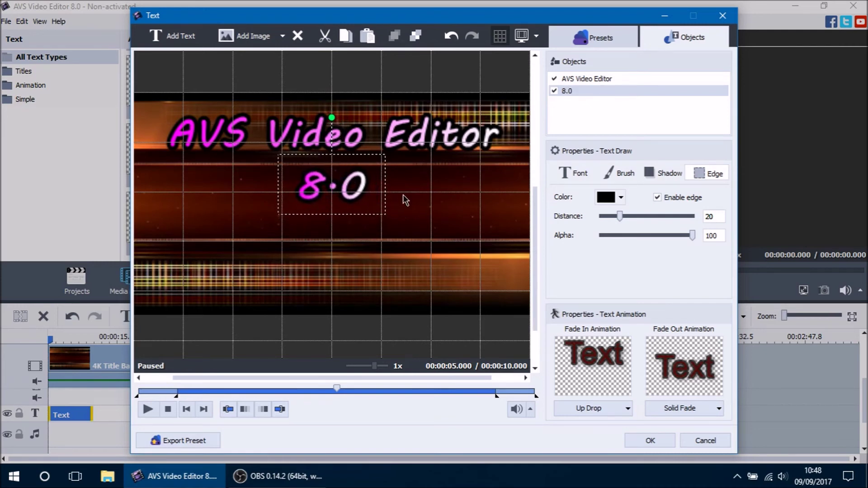
Step: Enlarge the "8.0" text, trying font size 64 and settling on 48
click(575, 174)
click(627, 217)
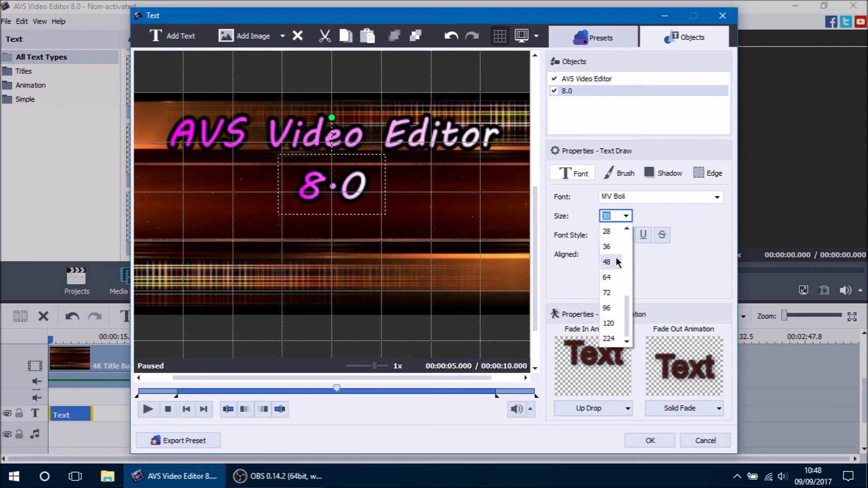
click(613, 277)
click(627, 217)
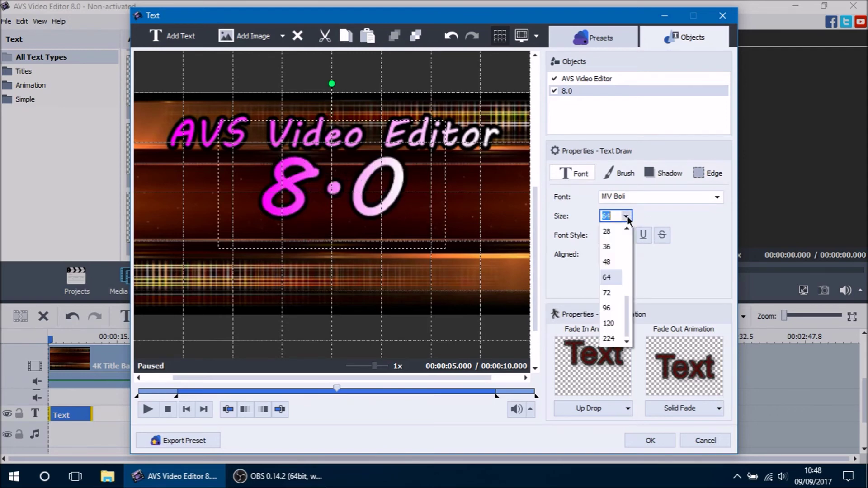
click(607, 262)
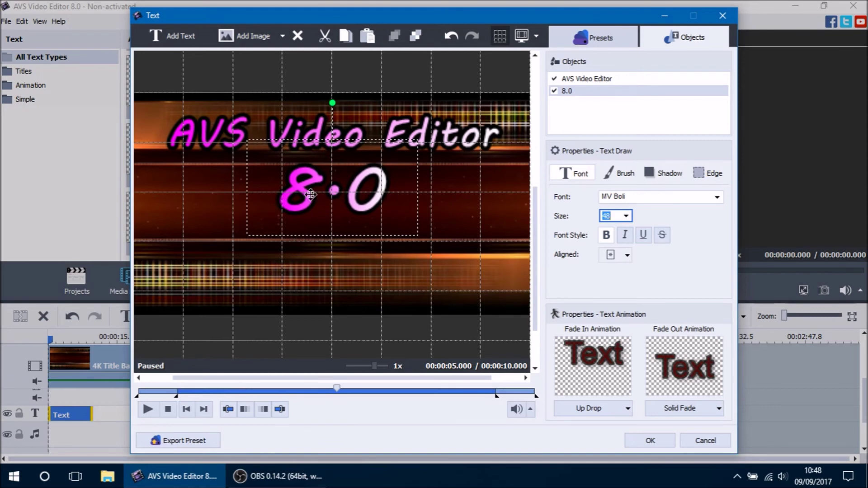
Step: Set the fade-in animation of the "8.0" text to Left Move and scrub through the first second to preview it
click(601, 408)
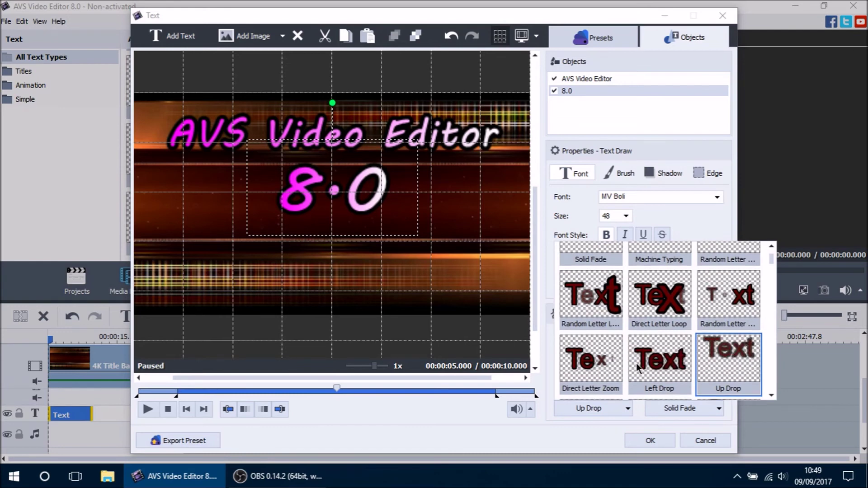
drag(772, 257, 767, 276)
click(659, 316)
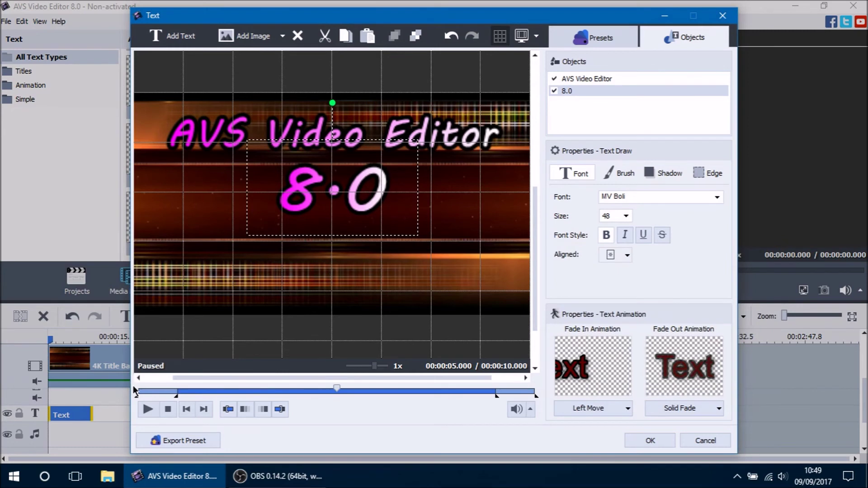
click(136, 391)
drag(128, 391, 176, 393)
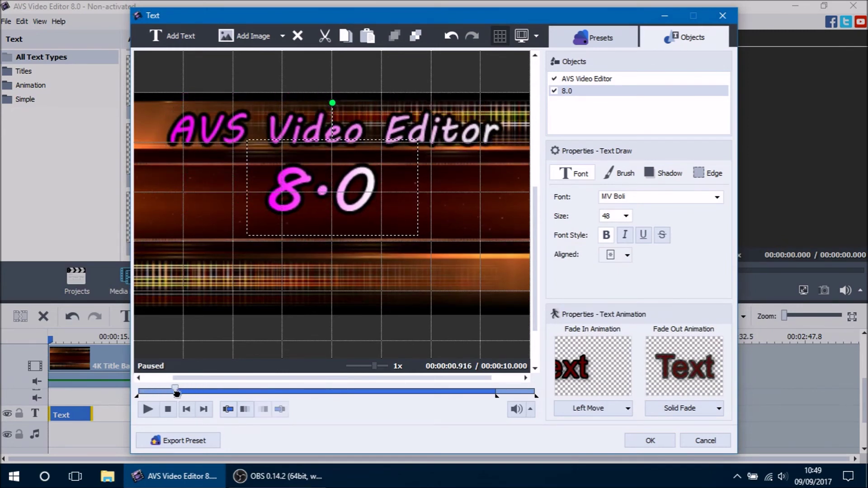
Step: Change the fade-in animation of the "AVS Video Editor" title to Top Move and scrub through its opening
click(601, 80)
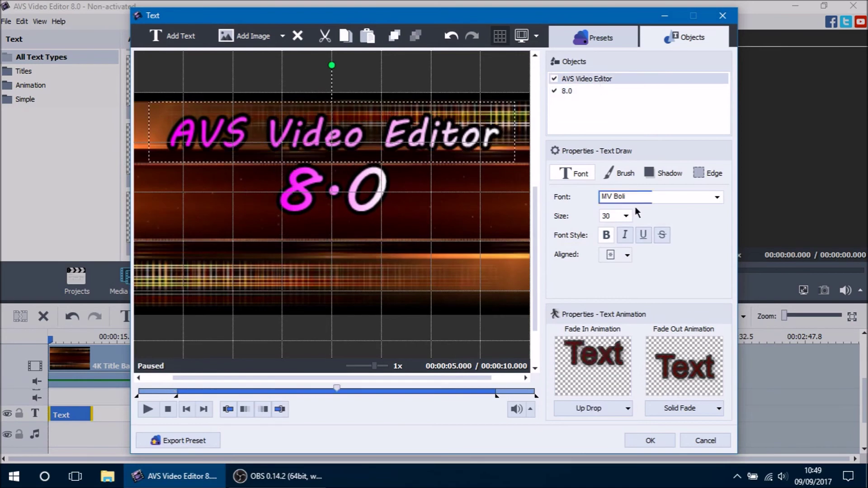
click(603, 410)
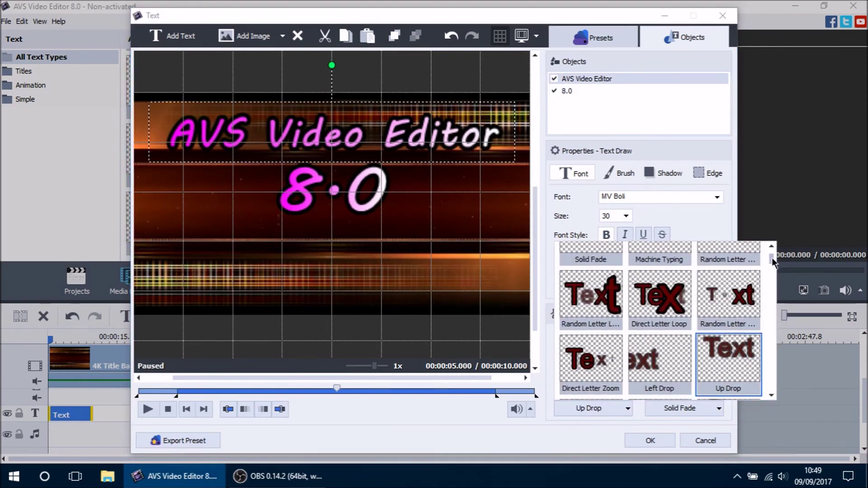
drag(772, 258, 774, 270)
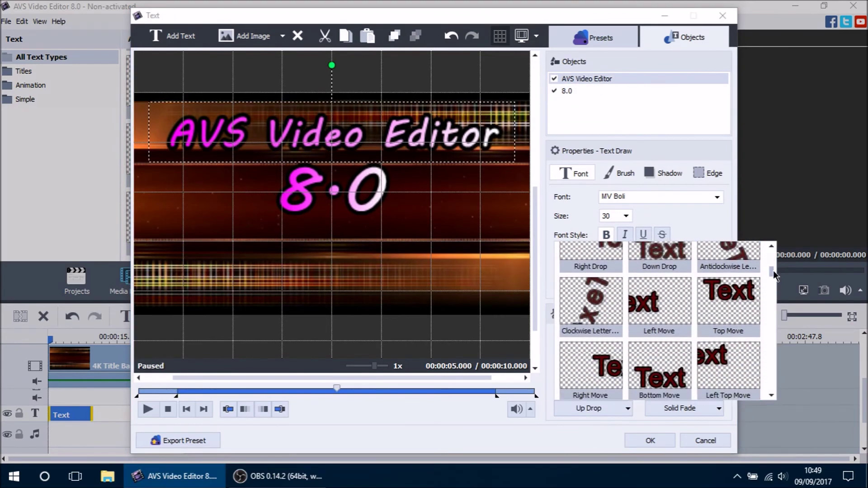
click(723, 316)
drag(152, 396, 199, 394)
Step: Move the "8.0" text slightly lower, keeping it centred beneath the "AVS Video Editor" title
click(358, 195)
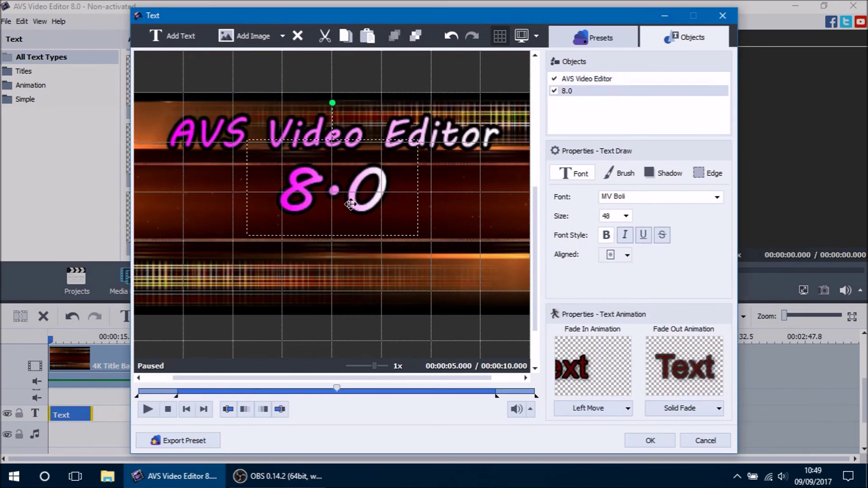
drag(357, 193, 361, 202)
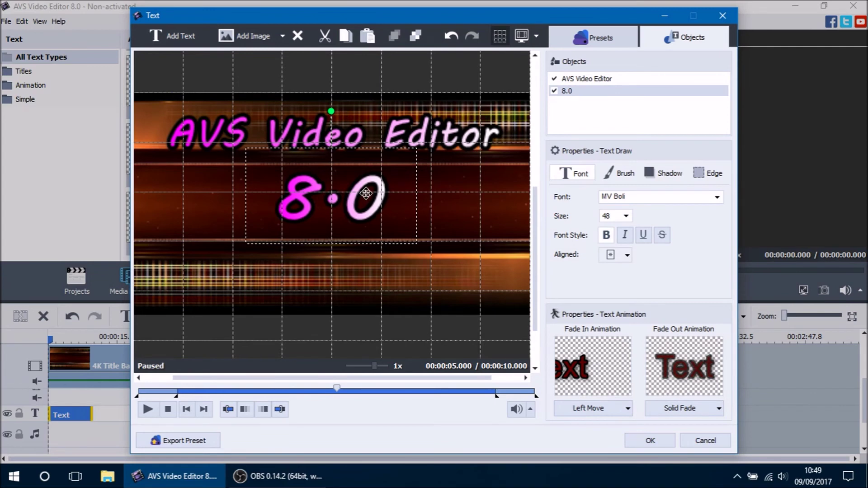
click(439, 143)
click(346, 210)
Step: Set the "8.0" text to start at about 1 second and finish its fade-in at about 2 seconds
click(190, 392)
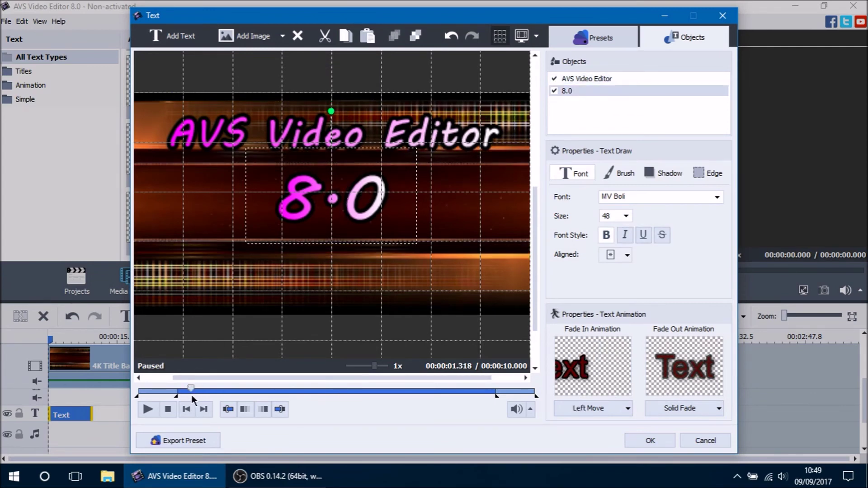
click(185, 391)
drag(183, 394, 181, 396)
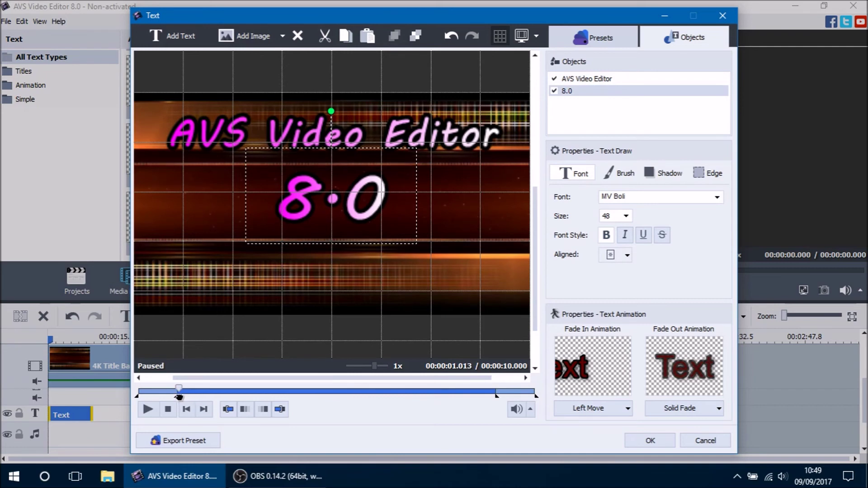
click(231, 411)
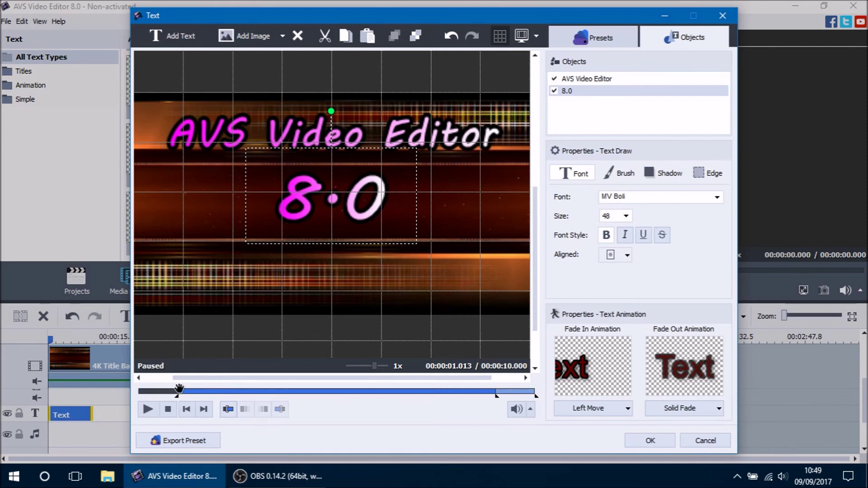
drag(178, 390, 221, 390)
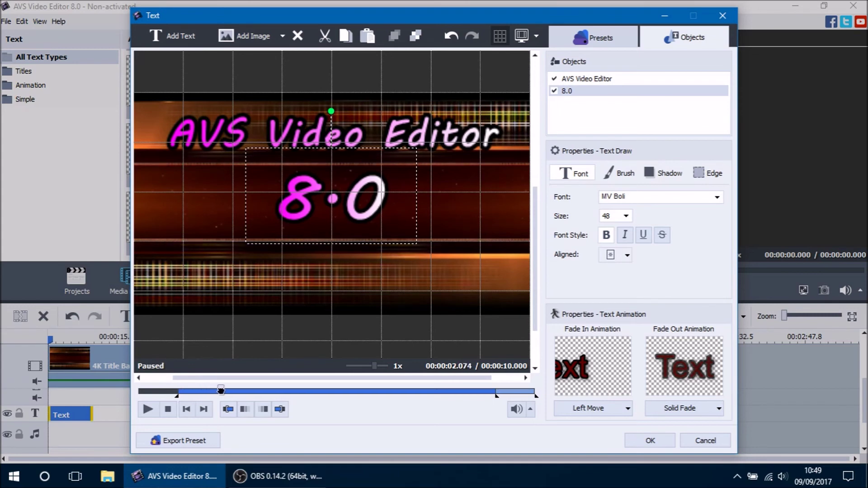
click(229, 410)
drag(219, 389, 239, 389)
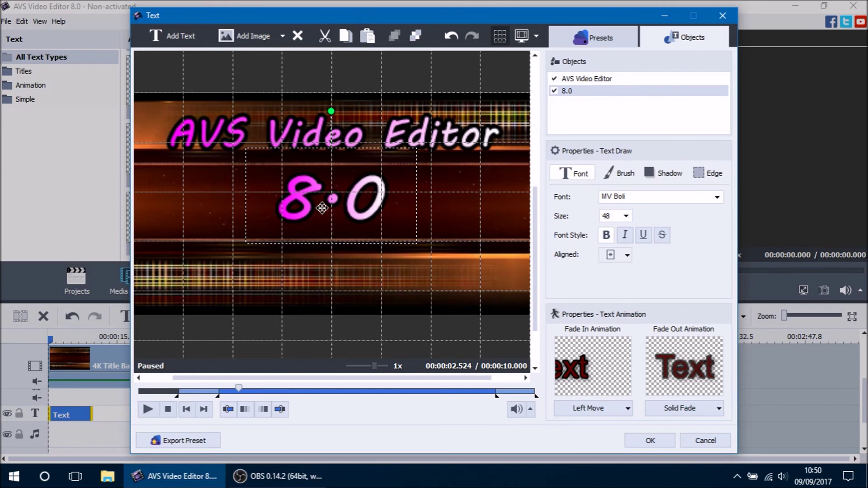
Step: Duplicate the "8.0" text below the original and replace the copy's text with "Tutorial"
key(ctrl+v)
double_click(330, 290)
text(T)
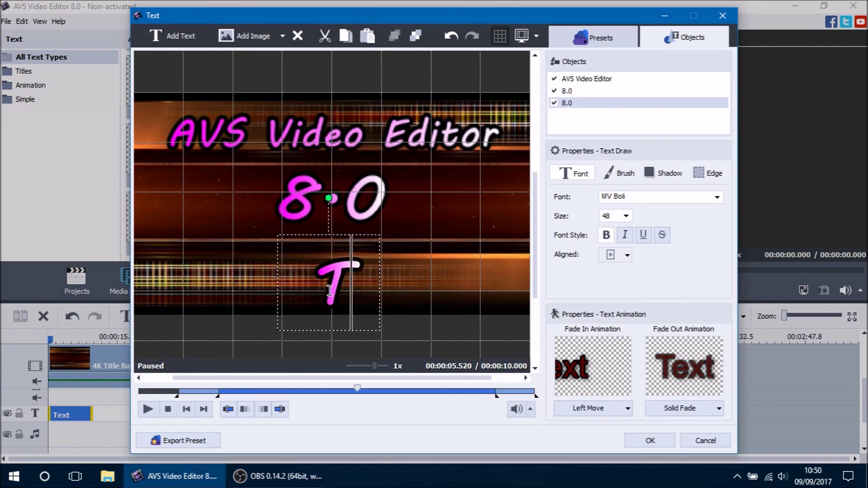
text(utorial)
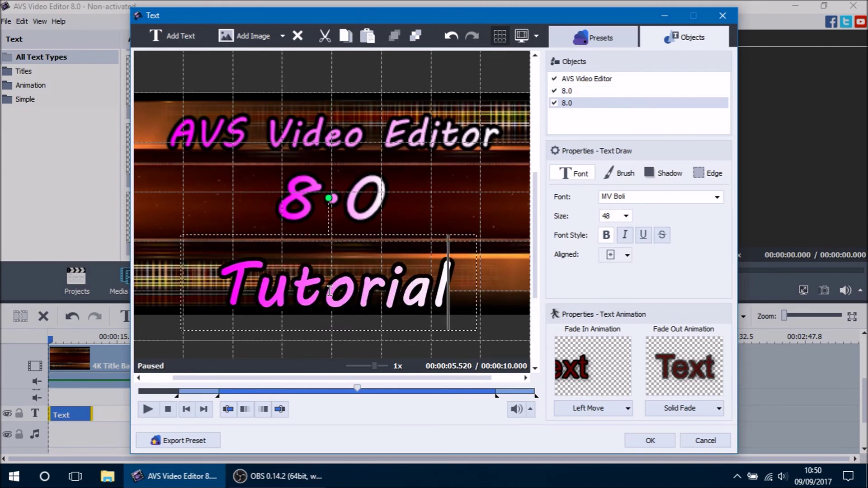
Step: Set the "Tutorial" text to font size 36 and move it up, centred below "8.0"
click(416, 127)
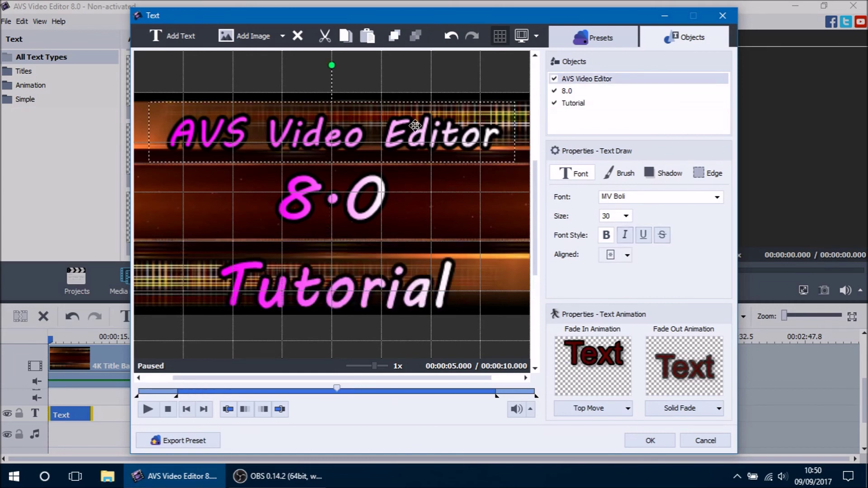
click(453, 294)
click(626, 216)
scroll(620, 231, up, 2)
key(Up)
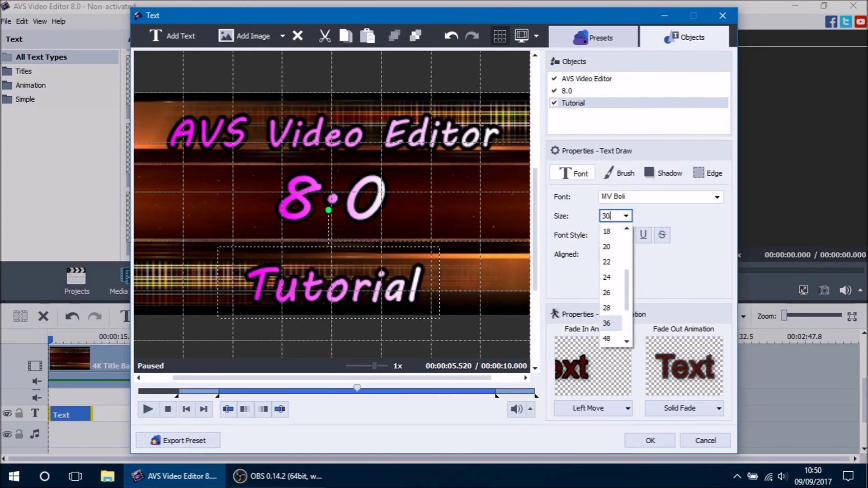
key(Return)
drag(328, 293, 343, 274)
click(448, 197)
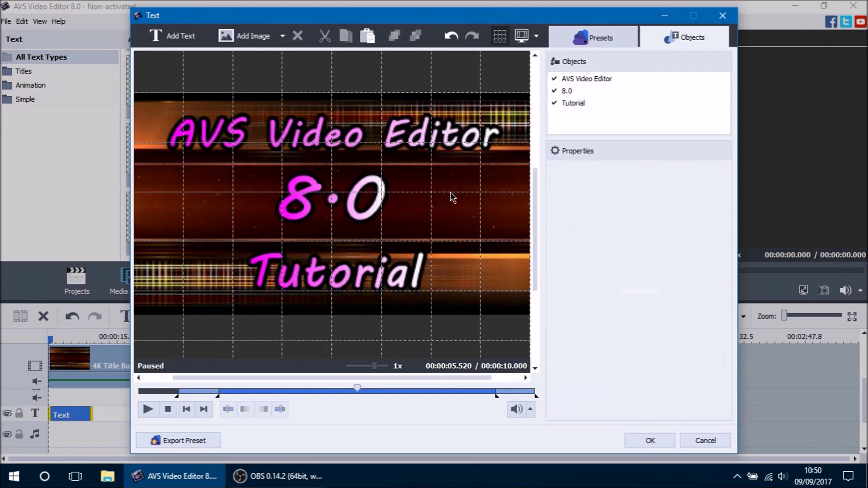
Step: Set the fade-in animation of the "Tutorial" text to Bottom Move
click(386, 273)
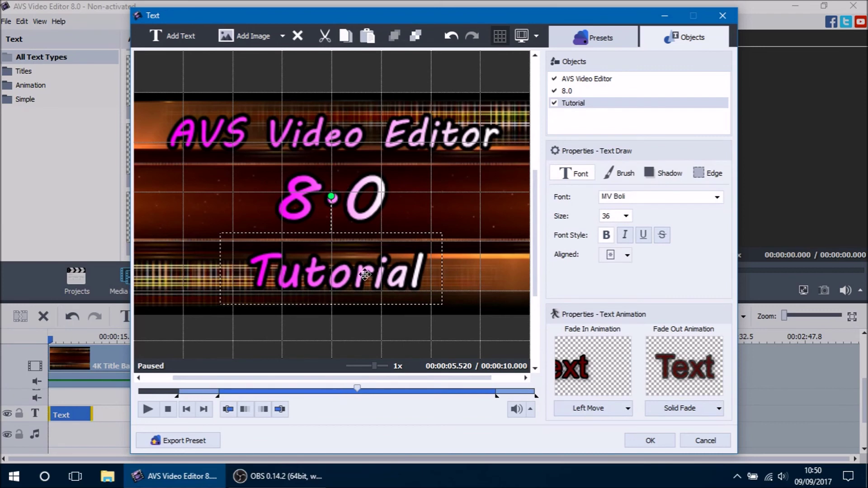
click(619, 410)
drag(772, 269, 773, 276)
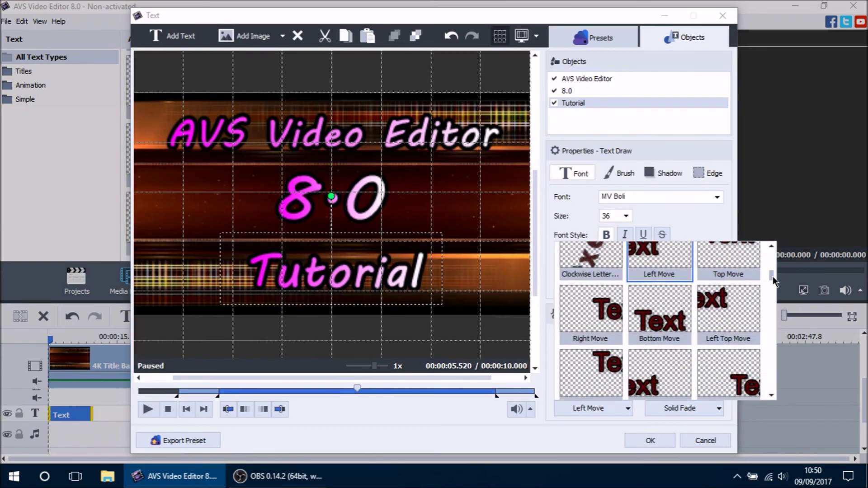
click(660, 316)
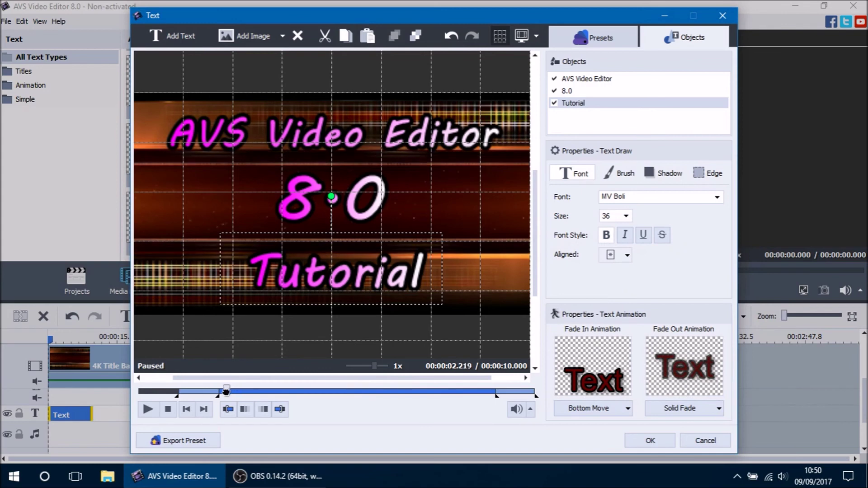